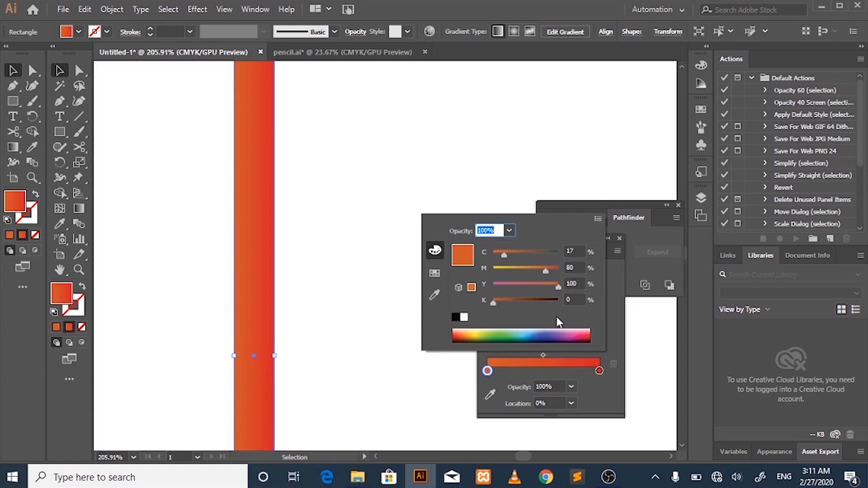
# Step: Darken the gradient's red end stop on the tall rectangle to C 10.79, M 100, Y 100, K 34
pyautogui.doubleClick(599, 371)
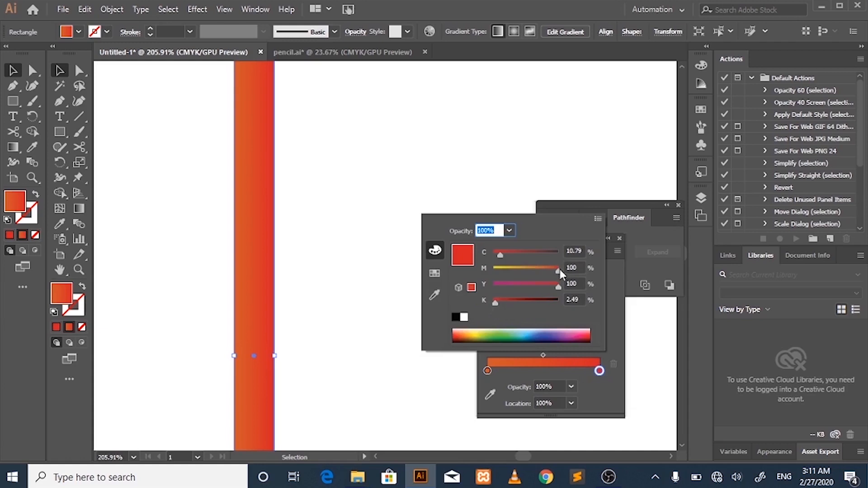
pyautogui.moveTo(559, 270)
pyautogui.mouseDown()
pyautogui.moveTo(499, 274)
pyautogui.moveTo(575, 273)
pyautogui.mouseUp()
pyautogui.moveTo(492, 280); pyautogui.dragTo(561, 270)
pyautogui.moveTo(496, 302); pyautogui.dragTo(516, 302)
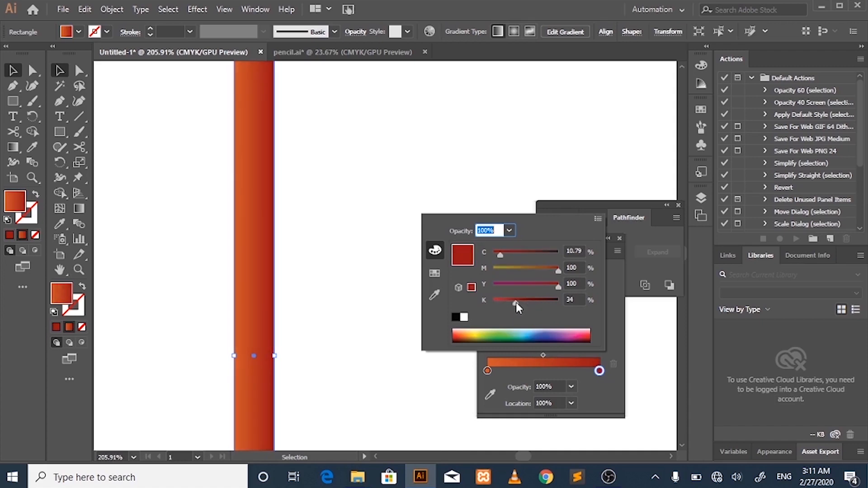
pyautogui.click(540, 355)
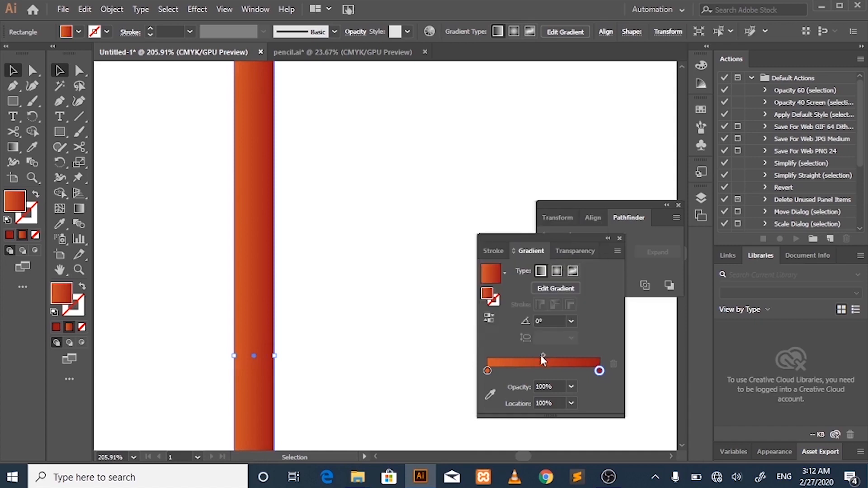
# Step: Move the rectangle's gradient midpoint to about 22% and set the orange start stop's magenta to 70%
pyautogui.moveTo(542, 355); pyautogui.dragTo(511, 354)
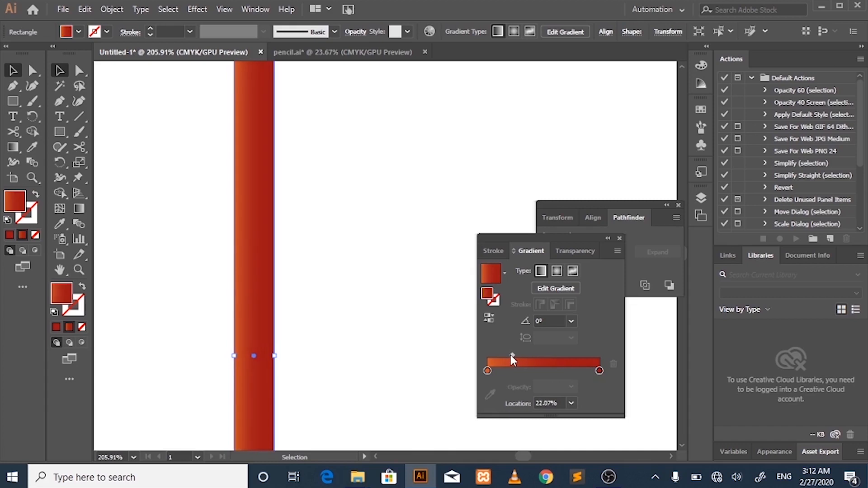
pyautogui.doubleClick(487, 371)
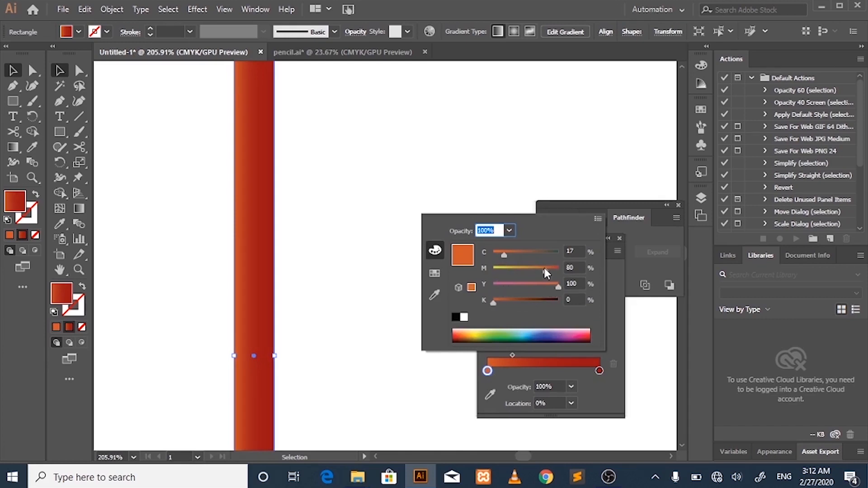
pyautogui.moveTo(544, 272); pyautogui.dragTo(538, 273)
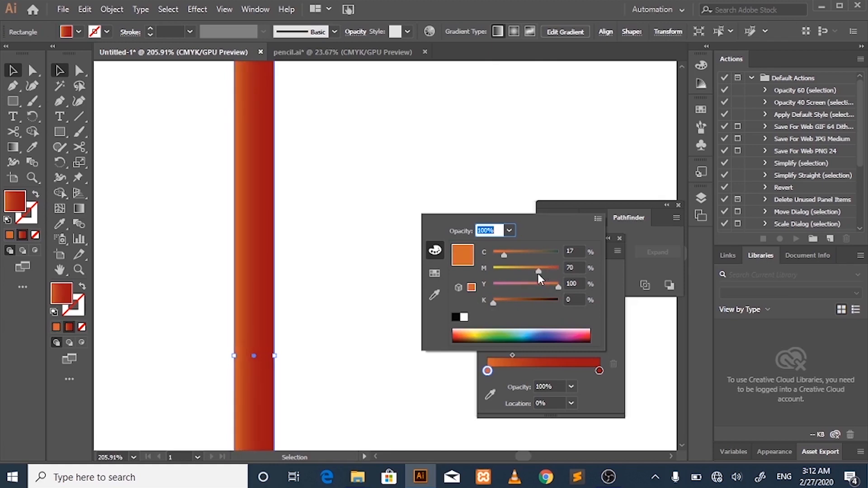
pyautogui.click(483, 206)
pyautogui.click(333, 217)
# Step: Duplicate the gradient rectangle twice to its left so three identical strips stand edge to edge
pyautogui.press('z')
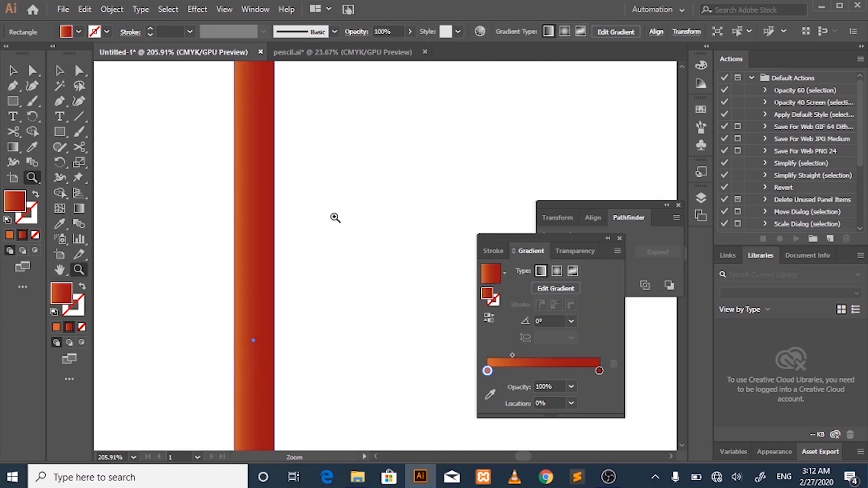
pyautogui.moveTo(355, 265); pyautogui.dragTo(250, 222)
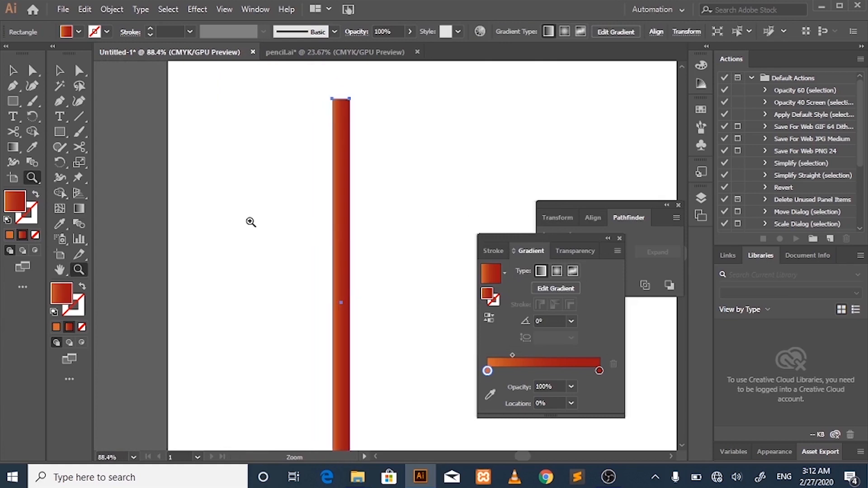
pyautogui.scroll(-3, 250, 222)
pyautogui.scroll(1, 251, 222)
pyautogui.moveTo(303, 226); pyautogui.dragTo(258, 206)
pyautogui.press('v')
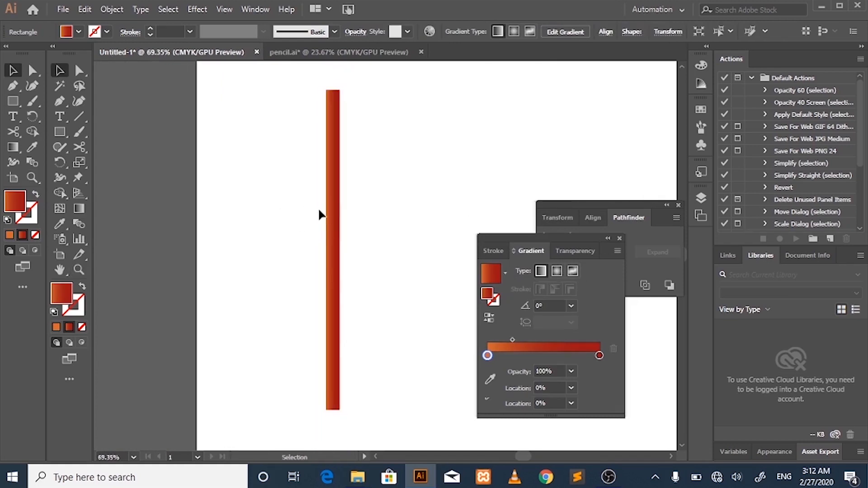
pyautogui.moveTo(337, 226); pyautogui.dragTo(321, 222)
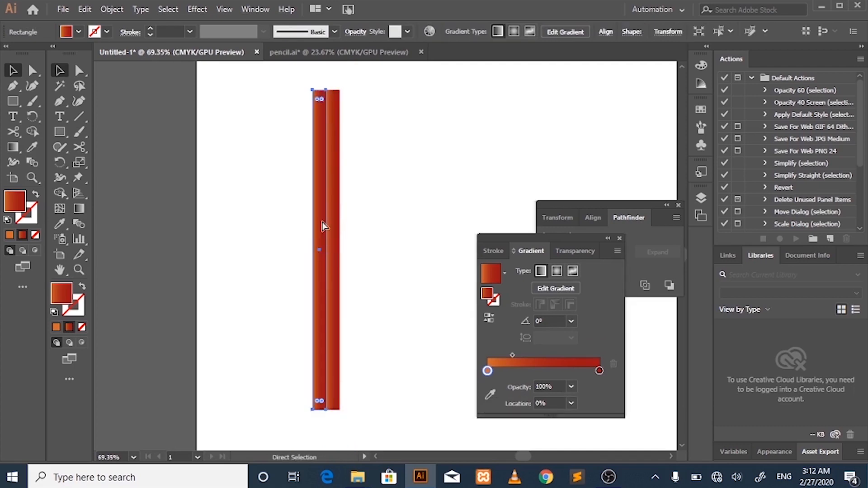
pyautogui.hotkey('ctrl', 'd')
pyautogui.click(363, 235)
# Step: Reverse the middle strip's gradient so dark red sits at 0% and orange at 100%
pyautogui.press('z')
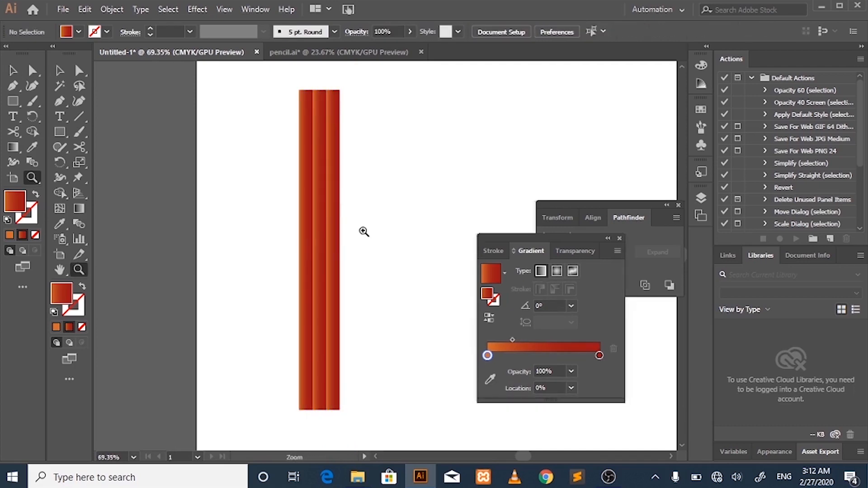
pyautogui.moveTo(314, 113); pyautogui.dragTo(363, 198)
pyautogui.scroll(-1, 362, 186)
pyautogui.moveTo(358, 239); pyautogui.dragTo(442, 316)
pyautogui.press('v')
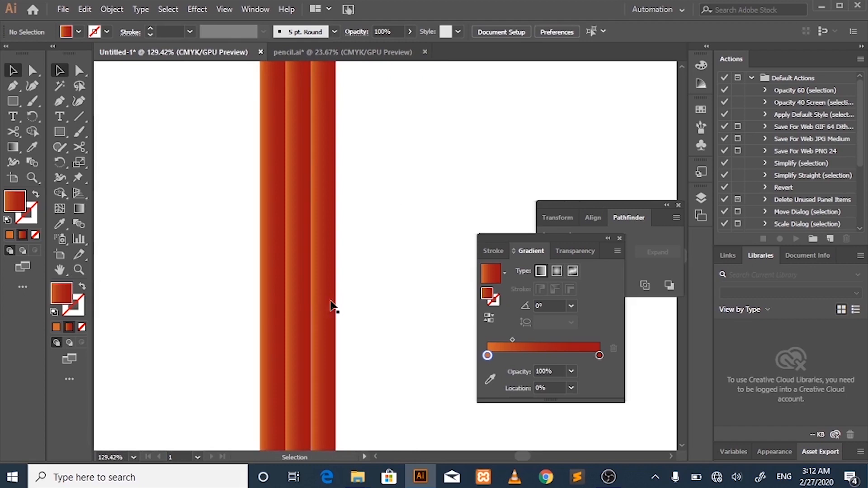
pyautogui.click(292, 299)
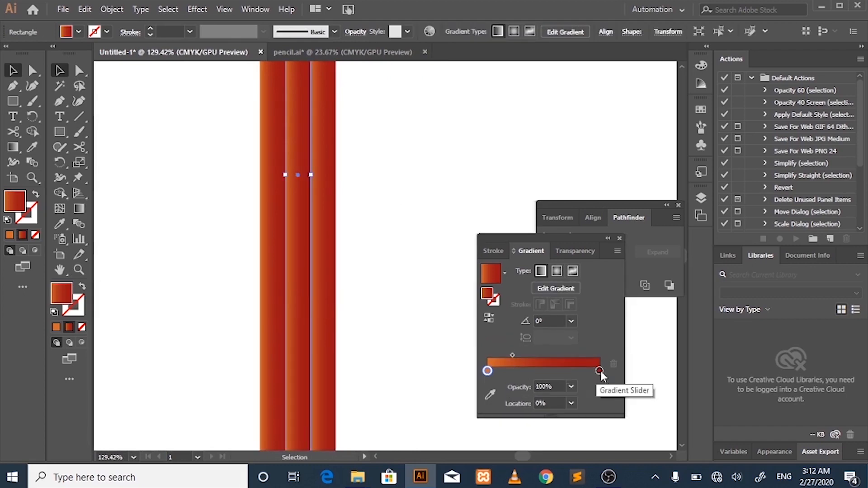
pyautogui.moveTo(600, 372)
pyautogui.mouseDown()
pyautogui.moveTo(502, 372)
pyautogui.moveTo(599, 370)
pyautogui.mouseUp()
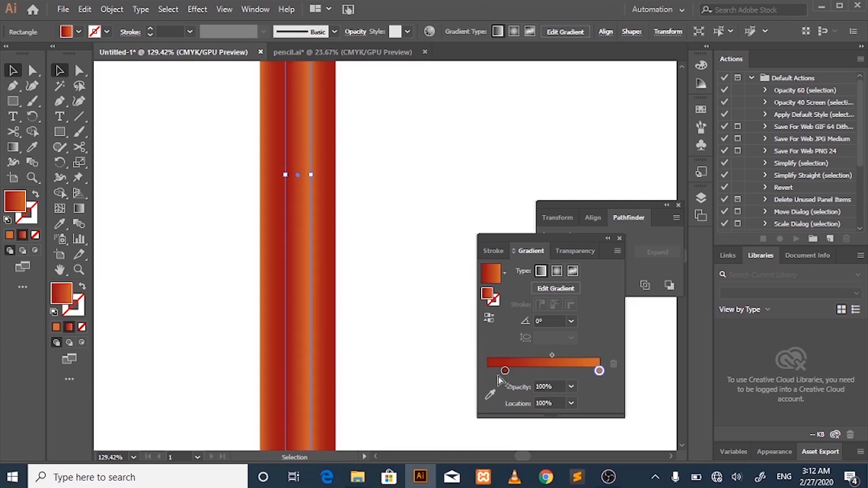
pyautogui.moveTo(505, 371); pyautogui.dragTo(459, 363)
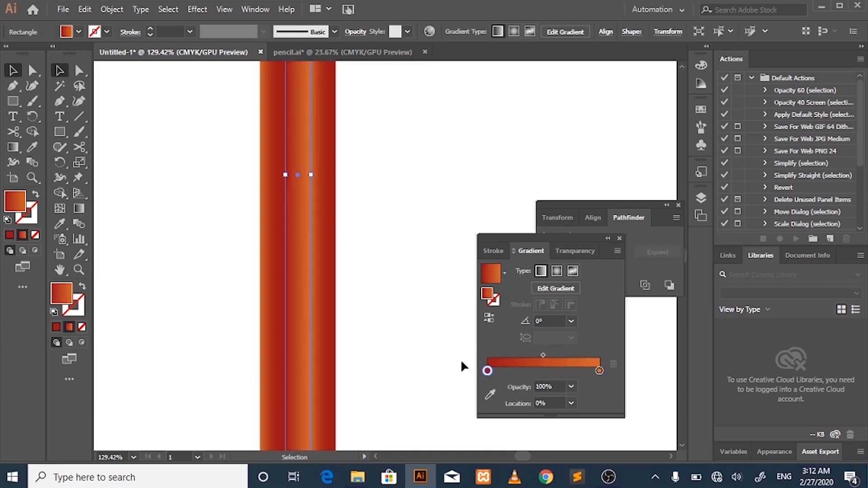
# Step: Move the middle strip's gradient midpoint to 87% and deselect the strip
pyautogui.moveTo(542, 355); pyautogui.dragTo(612, 352)
pyautogui.click(585, 355)
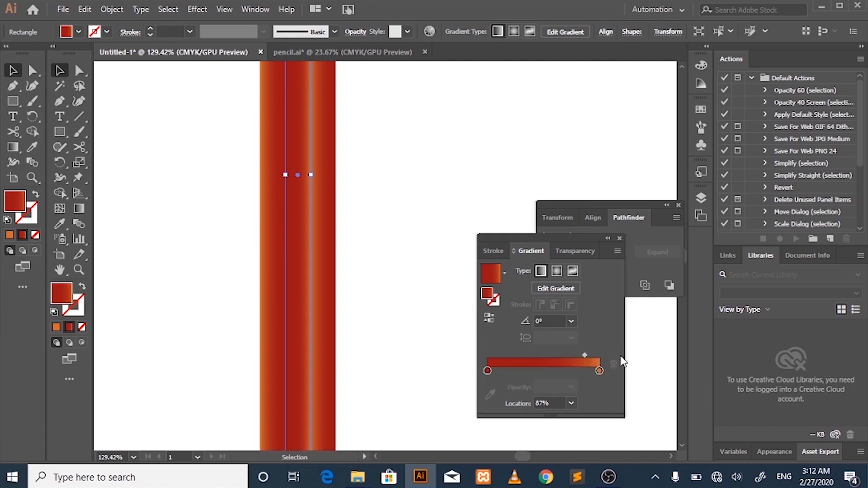
pyautogui.click(404, 311)
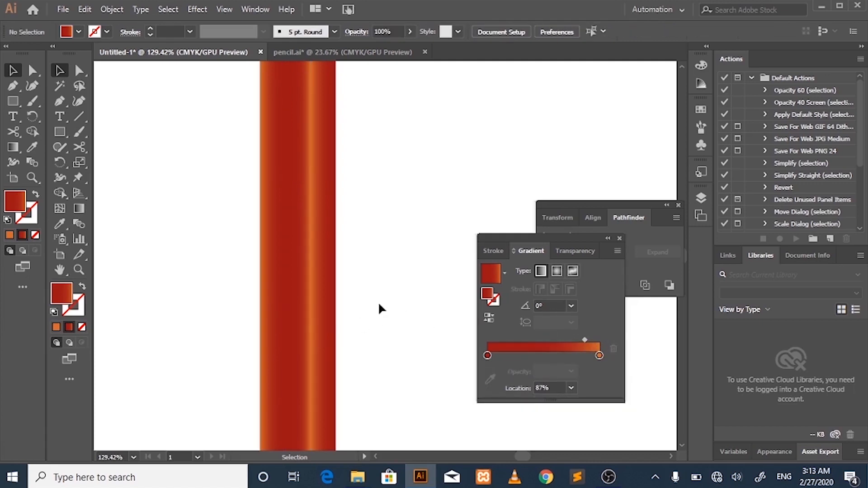
# Step: Reverse the leftmost strip's gradient with dark red at 0% and orange at 100%, shifting its midpoint toward the orange end
pyautogui.click(279, 299)
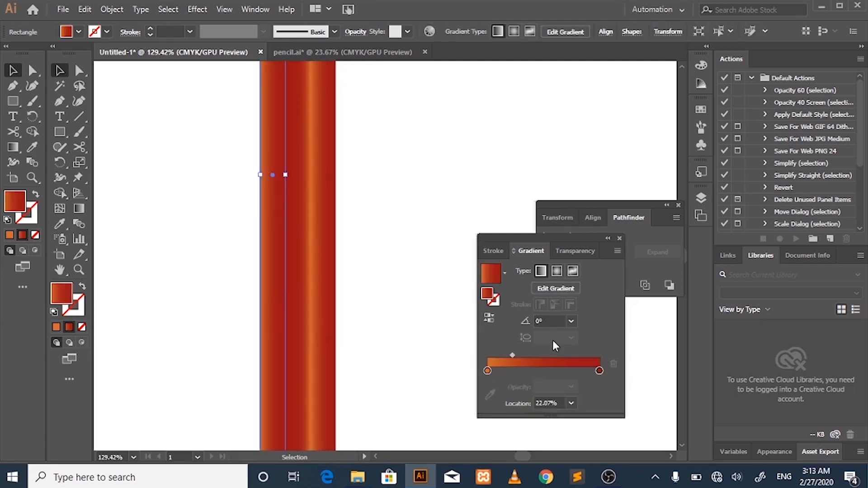
pyautogui.moveTo(512, 355); pyautogui.dragTo(472, 371)
pyautogui.moveTo(558, 370); pyautogui.dragTo(592, 371)
pyautogui.moveTo(538, 356); pyautogui.dragTo(599, 370)
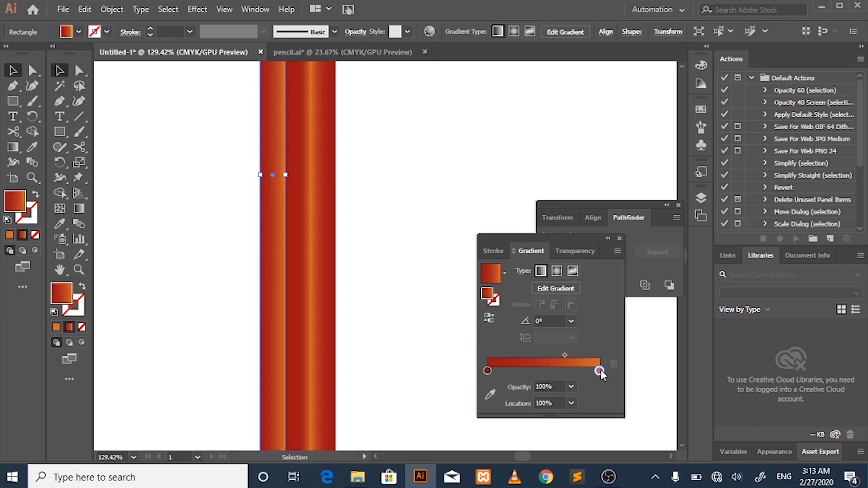
# Step: Set the magenta of the orange stop in the leftmost strip's gradient to about 89%
pyautogui.doubleClick(599, 371)
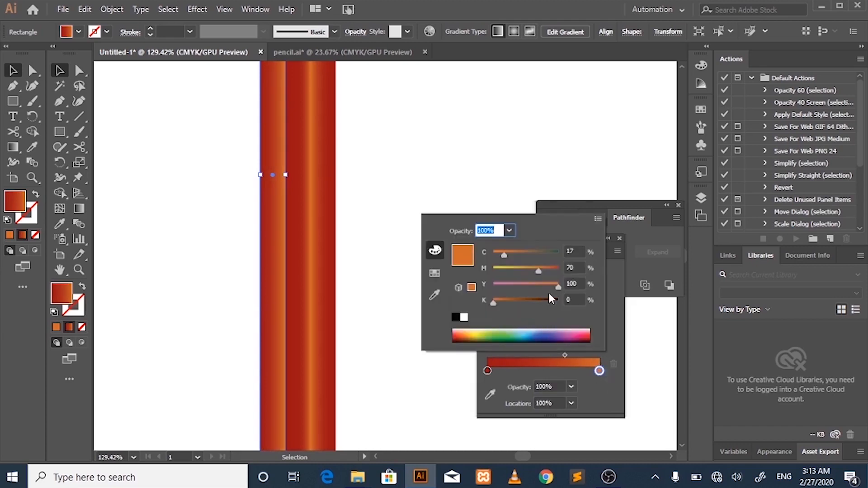
pyautogui.moveTo(537, 270); pyautogui.dragTo(549, 271)
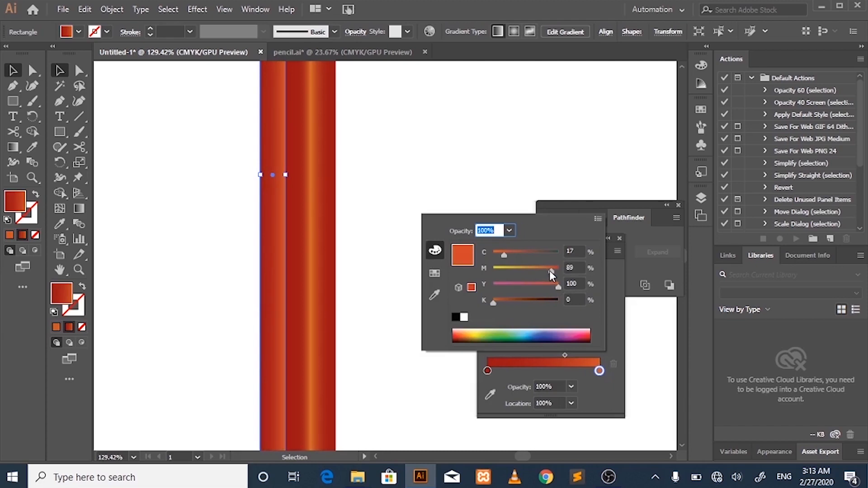
pyautogui.click(493, 197)
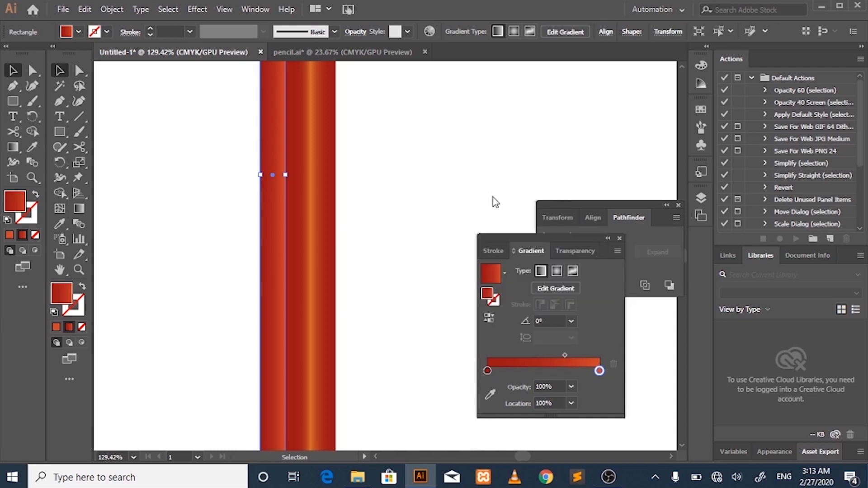
pyautogui.click(438, 259)
# Step: Place the leftmost strip's orange-red stop at 0% and dark red stop at 100%, with the gradient midpoint at about 23%
pyautogui.press('z')
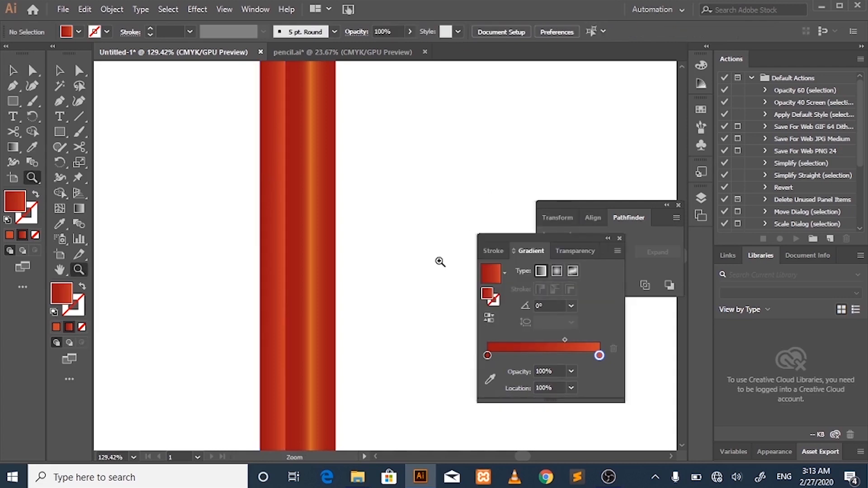
pyautogui.moveTo(441, 285); pyautogui.dragTo(296, 205)
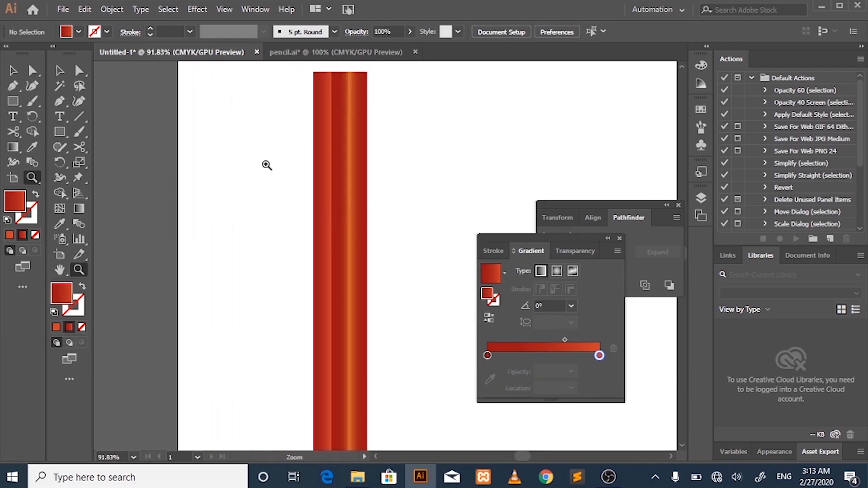
pyautogui.moveTo(337, 187); pyautogui.dragTo(407, 217)
pyautogui.press('v')
pyautogui.click(315, 221)
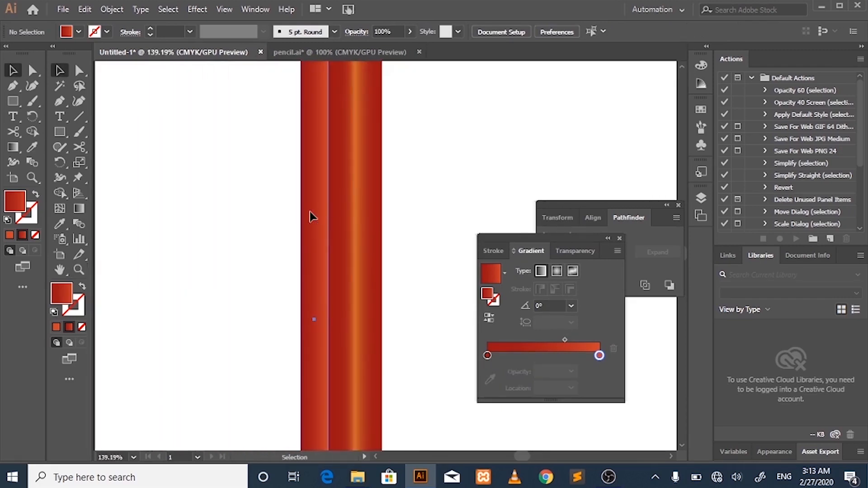
pyautogui.moveTo(600, 371); pyautogui.dragTo(515, 370)
pyautogui.click(488, 371)
pyautogui.hotkey('ctrl', 'z')
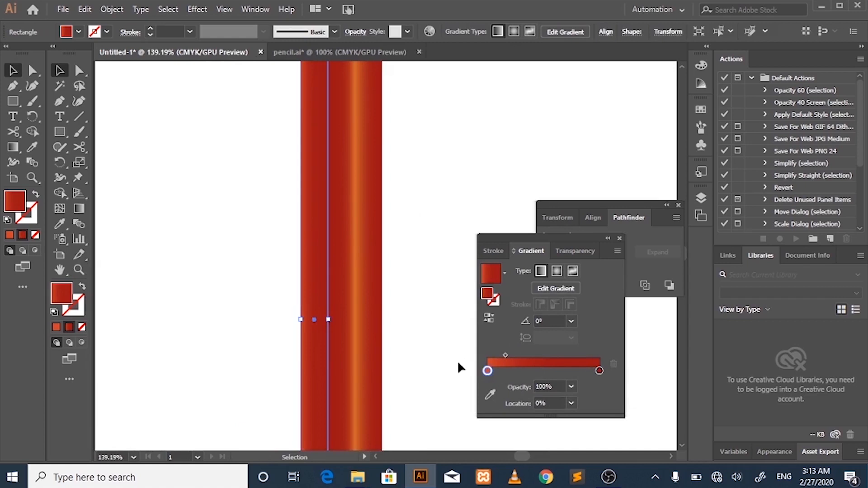
pyautogui.click(505, 355)
pyautogui.moveTo(507, 356); pyautogui.dragTo(514, 356)
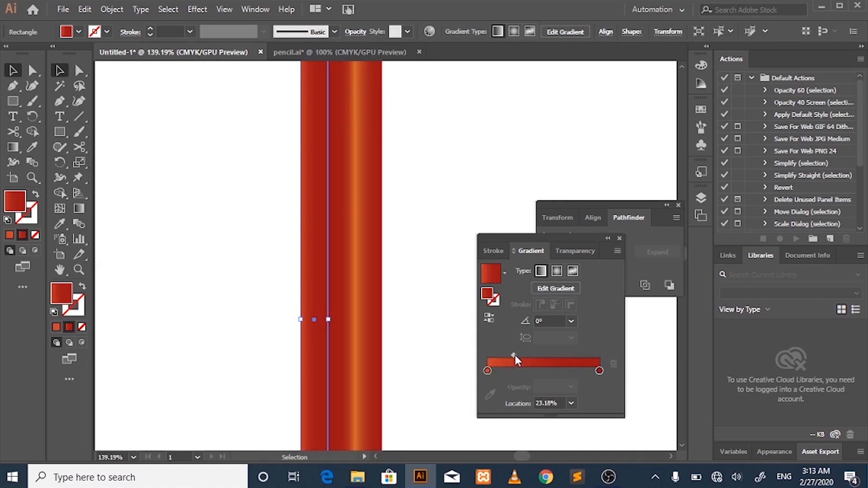
pyautogui.click(432, 316)
# Step: Move the leftmost strip's gradient midpoint to about 30% and open the colour values of its orange-red stop
pyautogui.press('z')
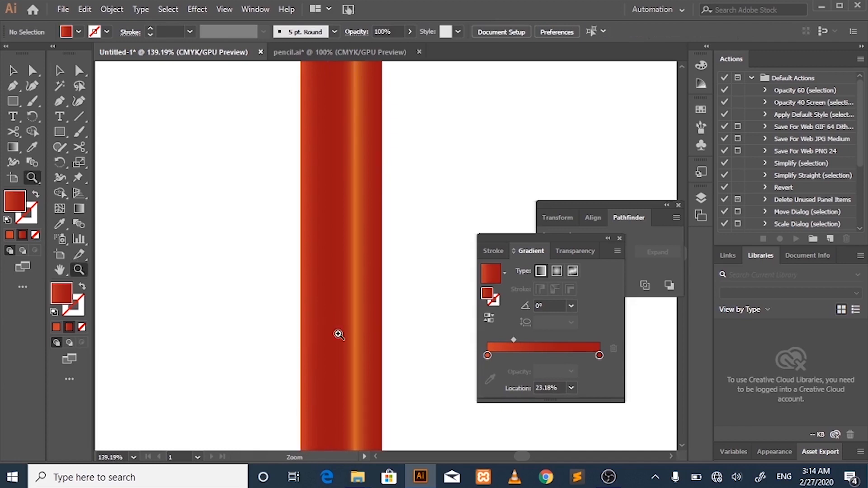
pyautogui.click(333, 298)
pyautogui.moveTo(332, 299); pyautogui.dragTo(171, 191)
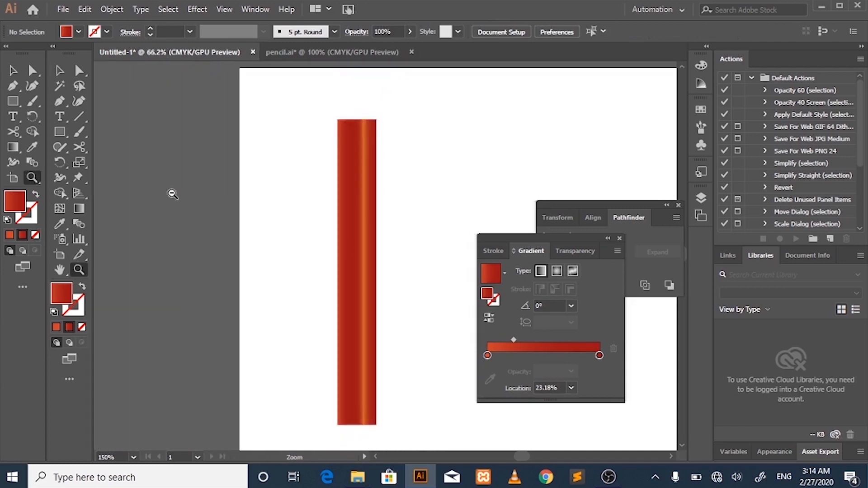
pyautogui.moveTo(402, 344); pyautogui.dragTo(516, 363)
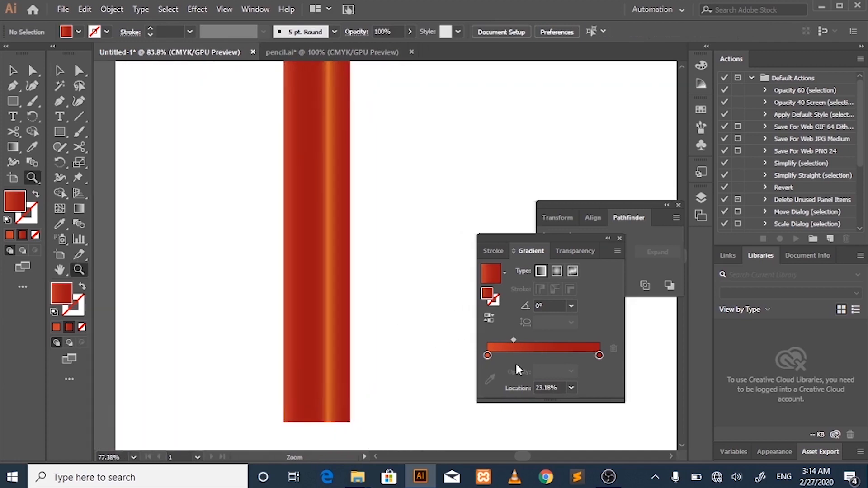
pyautogui.scroll(7, 372, 281)
pyautogui.scroll(-5, 372, 282)
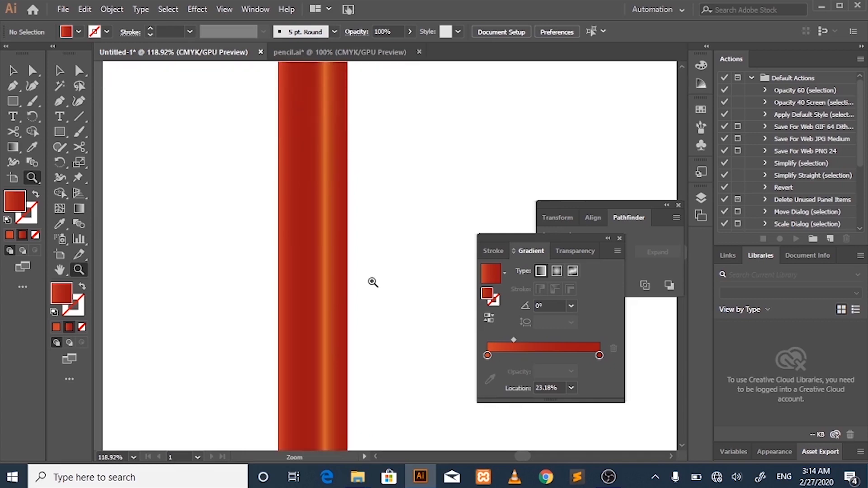
pyautogui.press('v')
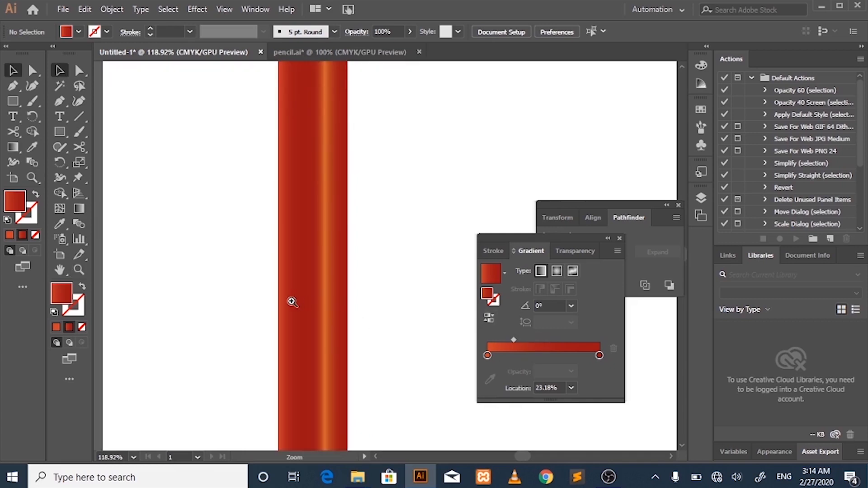
pyautogui.click(294, 306)
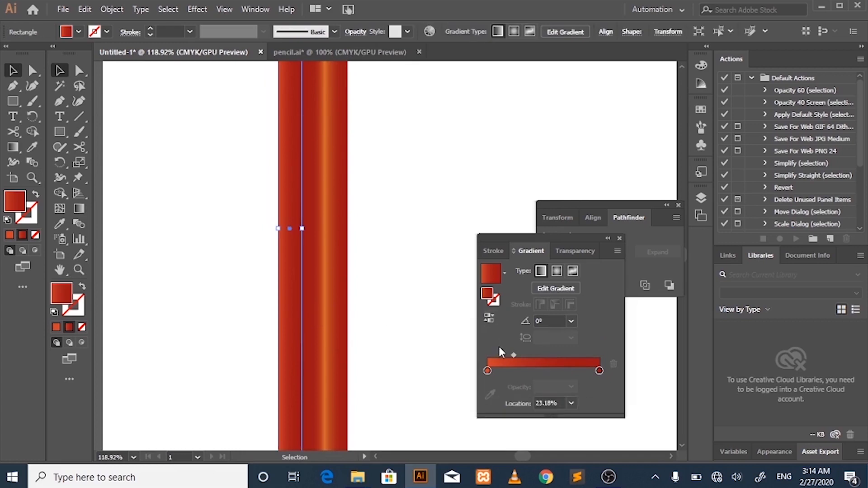
pyautogui.moveTo(513, 354); pyautogui.dragTo(521, 352)
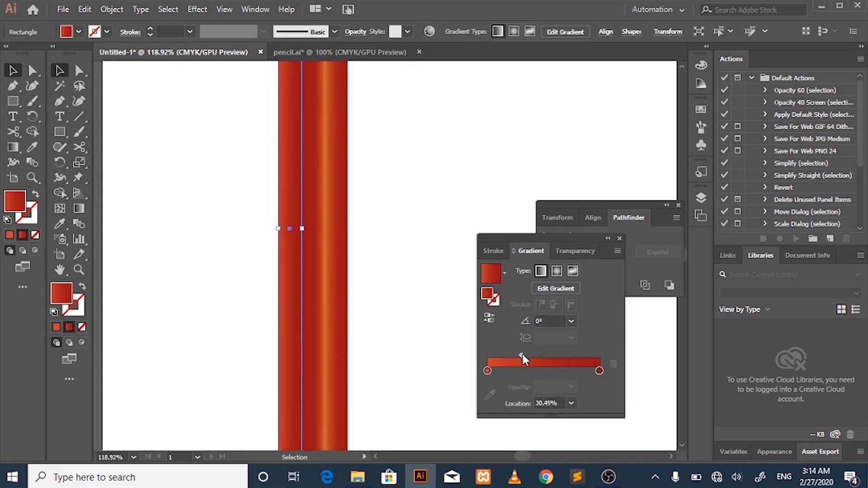
pyautogui.doubleClick(487, 370)
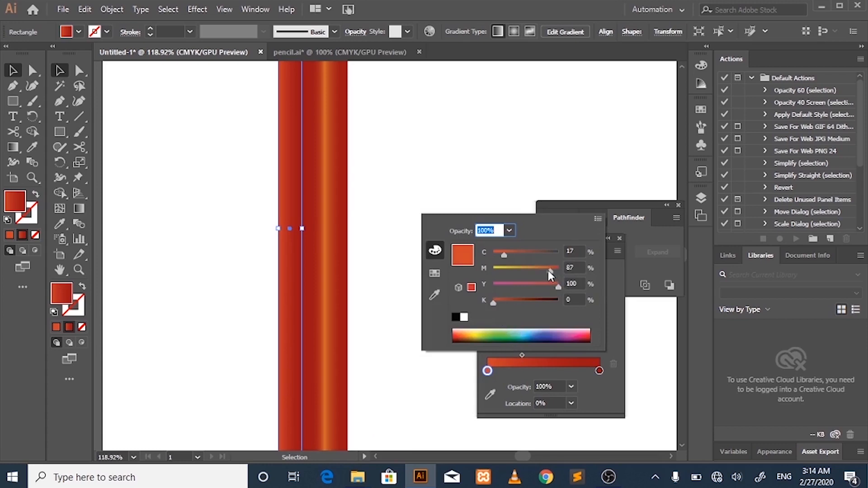
pyautogui.click(397, 281)
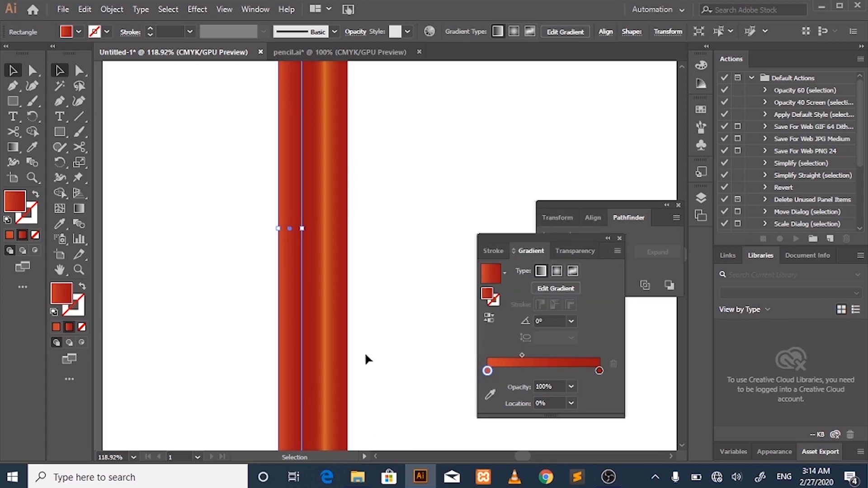
# Step: Fully round the bottom corners of all three strips to form a scalloped lower end on the pencil body
pyautogui.scroll(-3, 364, 350)
pyautogui.click(364, 350)
pyautogui.scroll(-2, 339, 388)
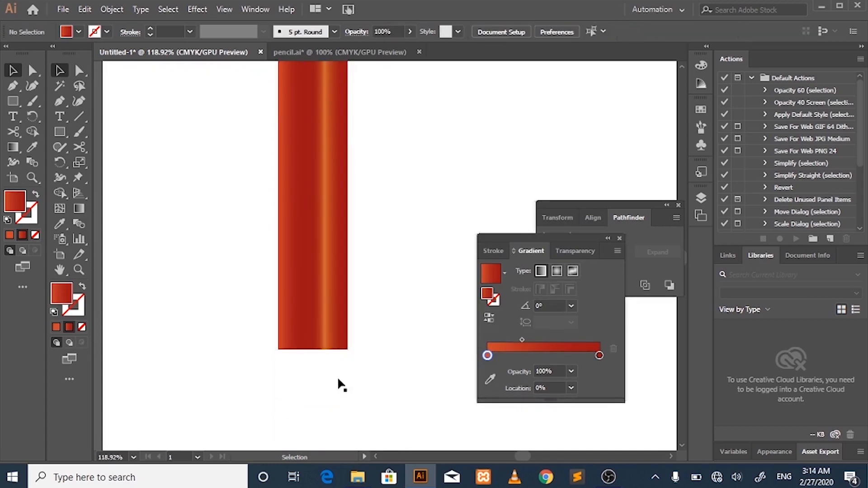
pyautogui.moveTo(304, 350); pyautogui.dragTo(380, 331)
pyautogui.click(379, 331)
pyautogui.press('a')
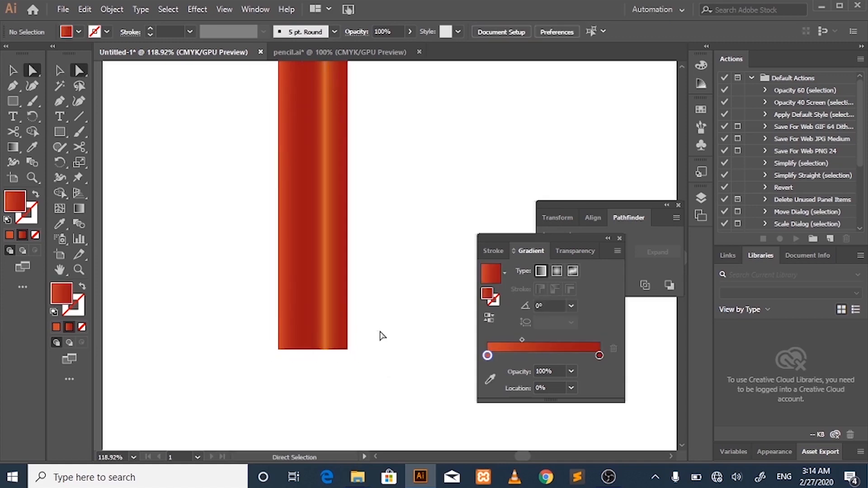
pyautogui.moveTo(381, 361); pyautogui.dragTo(257, 334)
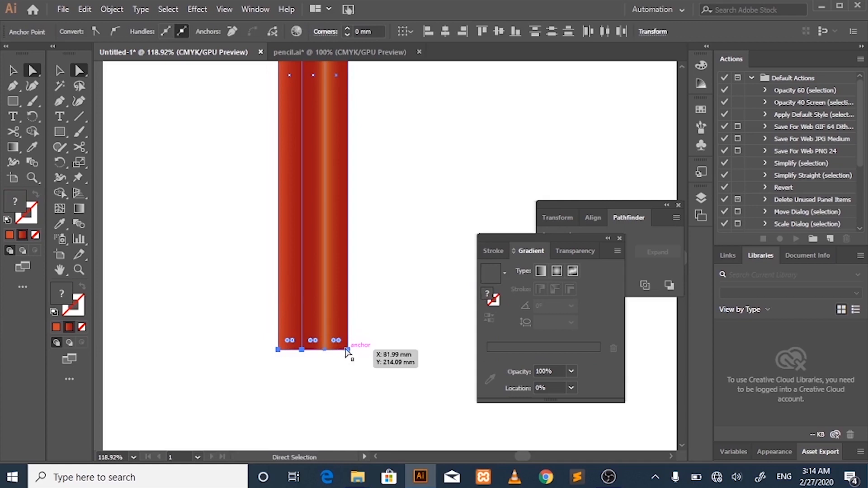
pyautogui.moveTo(340, 346); pyautogui.dragTo(338, 324)
pyautogui.click(378, 366)
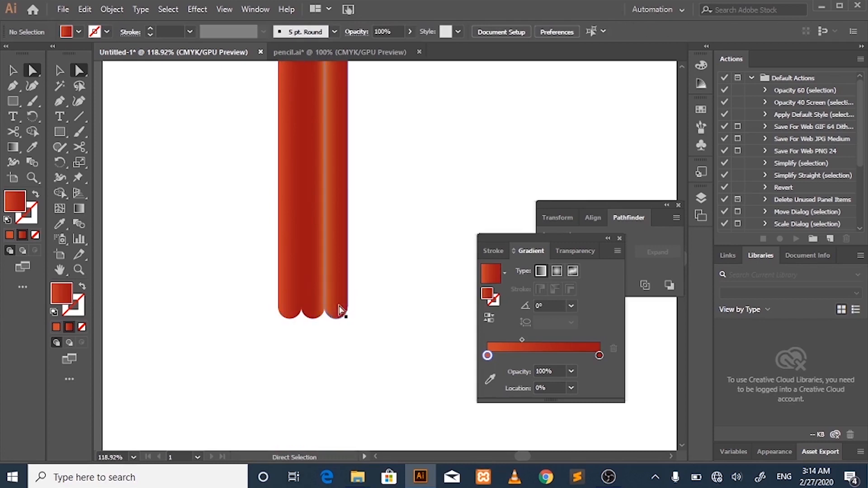
# Step: Draw a closed downward-pointing triangle as the pencil tip with the Pen tool, spanning the body's width just above the rounded ends
pyautogui.click(14, 88)
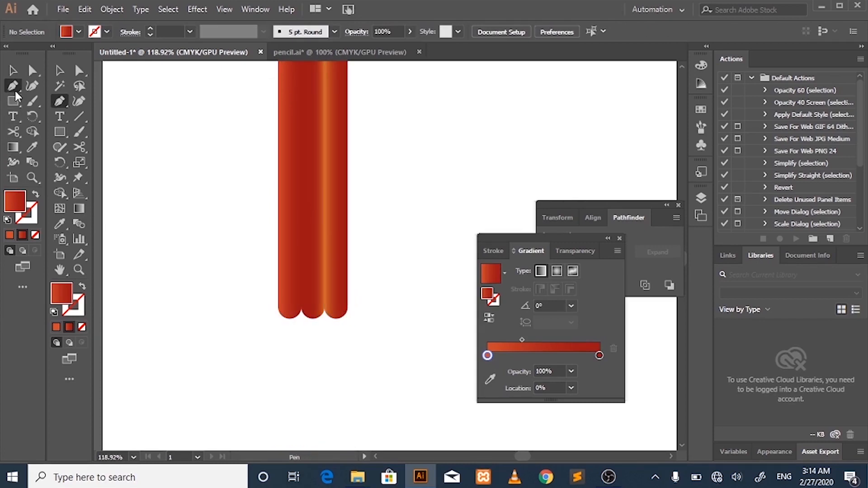
pyautogui.click(278, 308)
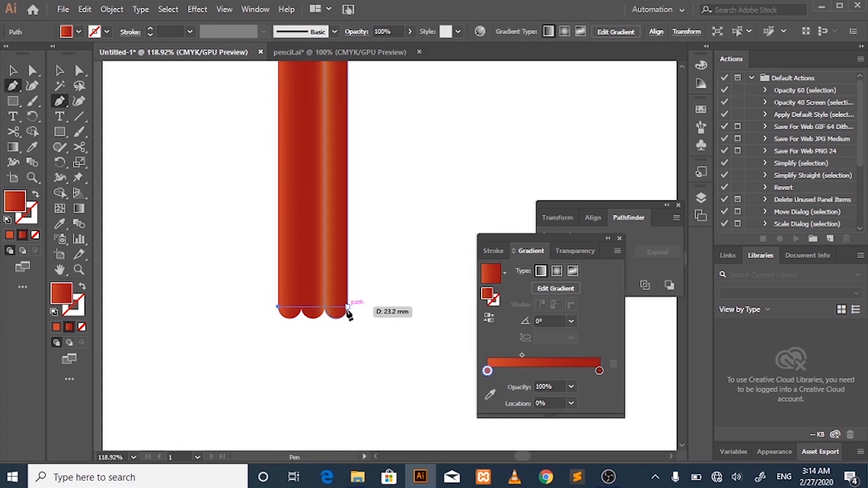
pyautogui.click(348, 308)
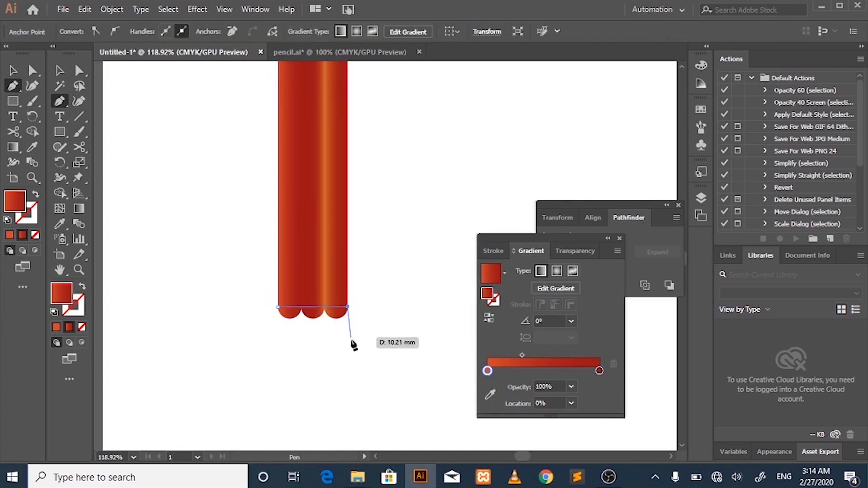
pyautogui.scroll(-5, 352, 334)
pyautogui.scroll(-1, 355, 330)
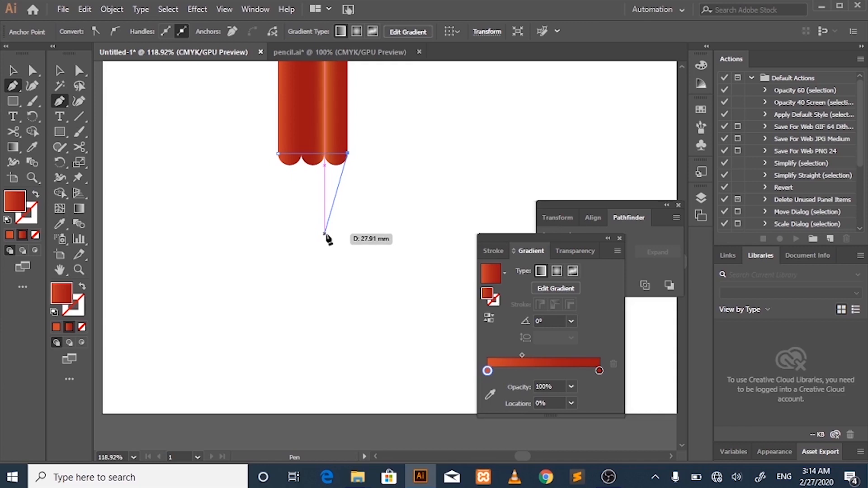
pyautogui.click(310, 265)
pyautogui.click(278, 154)
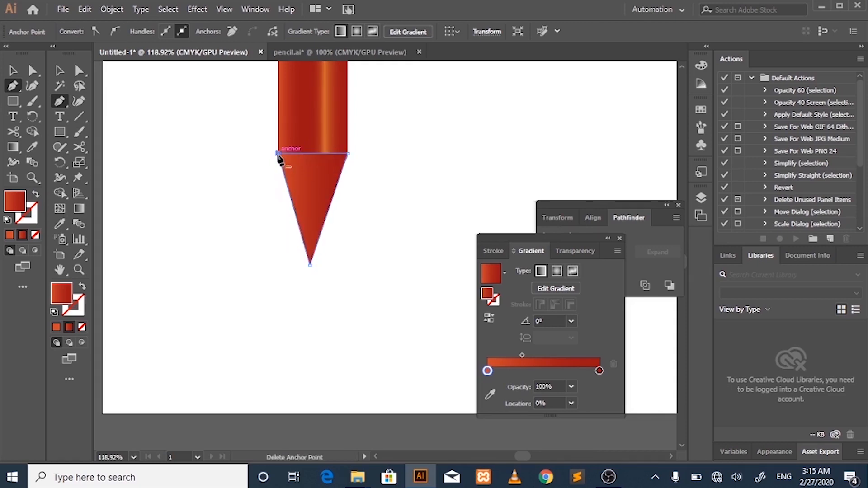
# Step: Send the triangular tip to the back, behind the scalloped body strips, and deselect it
pyautogui.press('v')
pyautogui.rightClick(302, 182)
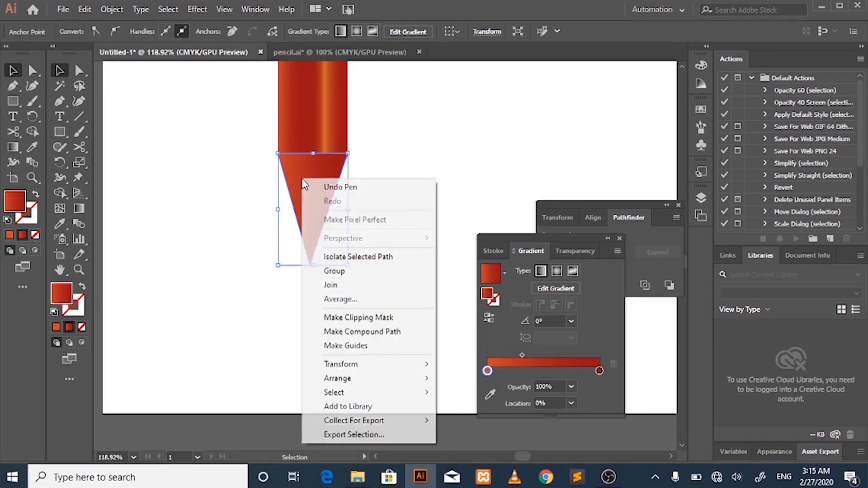
pyautogui.moveTo(384, 379)
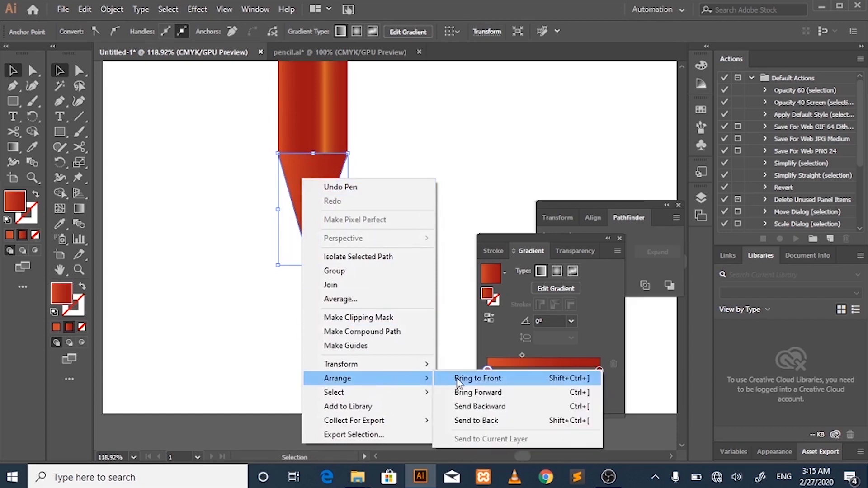
pyautogui.click(471, 420)
pyautogui.click(394, 184)
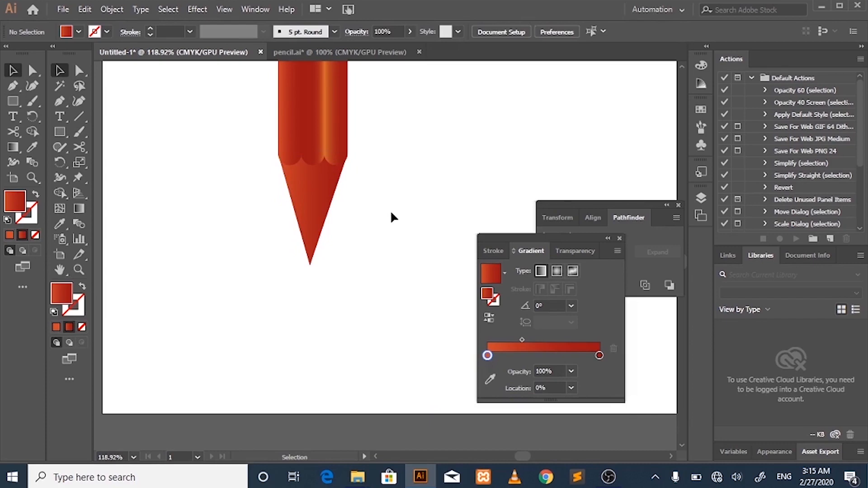
# Step: Change the orange-red stop of the tip's gradient fill to dark brown 563B3B and deselect the tip
pyautogui.click(325, 213)
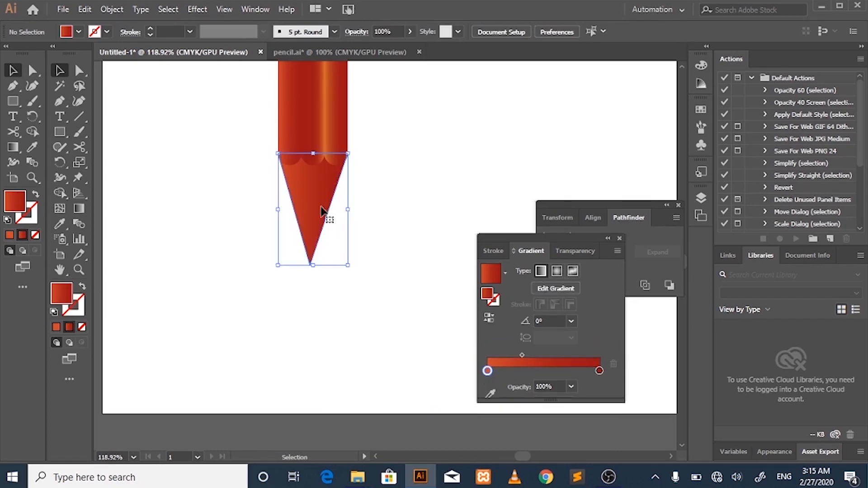
pyautogui.doubleClick(20, 197)
pyautogui.click(444, 216)
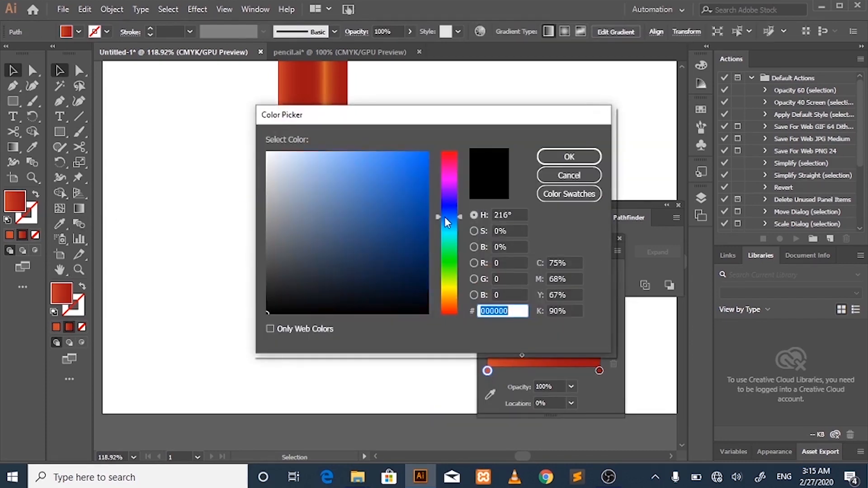
pyautogui.moveTo(444, 216)
pyautogui.mouseDown()
pyautogui.moveTo(448, 230)
pyautogui.moveTo(451, 181)
pyautogui.moveTo(446, 288)
pyautogui.mouseUp()
pyautogui.moveTo(309, 214)
pyautogui.mouseDown()
pyautogui.moveTo(286, 253)
pyautogui.moveTo(306, 257)
pyautogui.moveTo(280, 213)
pyautogui.moveTo(296, 215)
pyautogui.mouseUp()
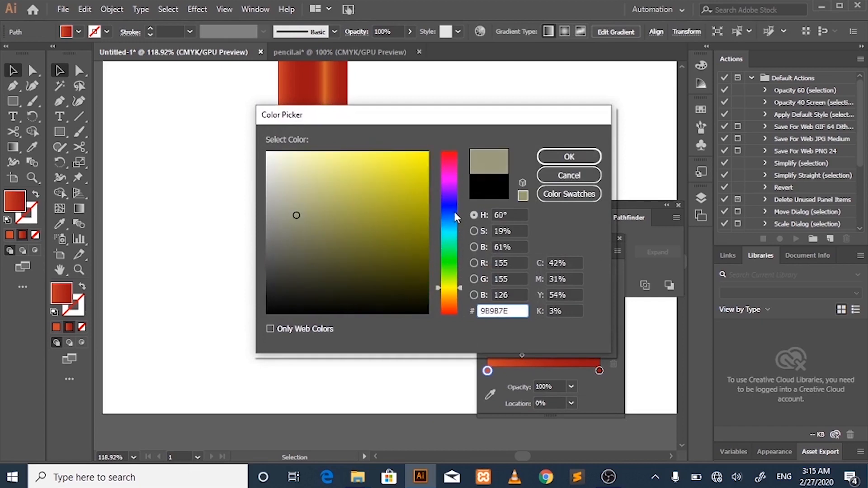
pyautogui.moveTo(455, 212); pyautogui.dragTo(464, 129)
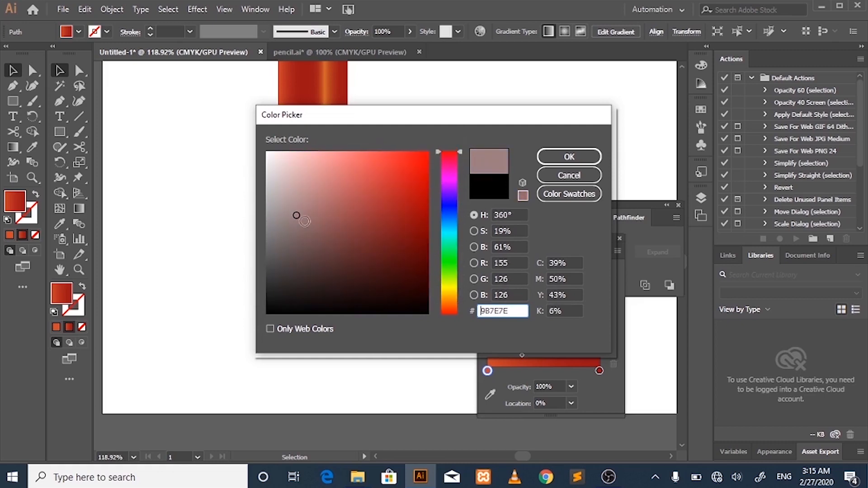
pyautogui.moveTo(304, 221)
pyautogui.mouseDown()
pyautogui.moveTo(297, 215)
pyautogui.moveTo(277, 242)
pyautogui.moveTo(300, 236)
pyautogui.moveTo(316, 259)
pyautogui.mouseUp()
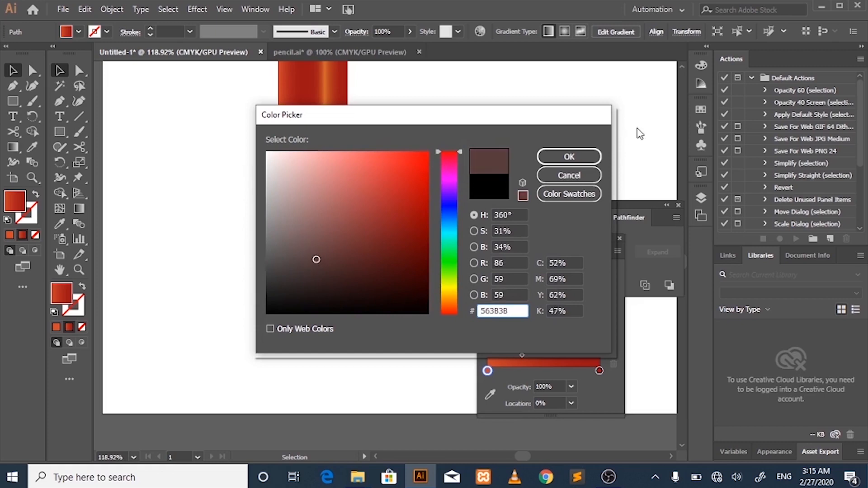
pyautogui.click(560, 156)
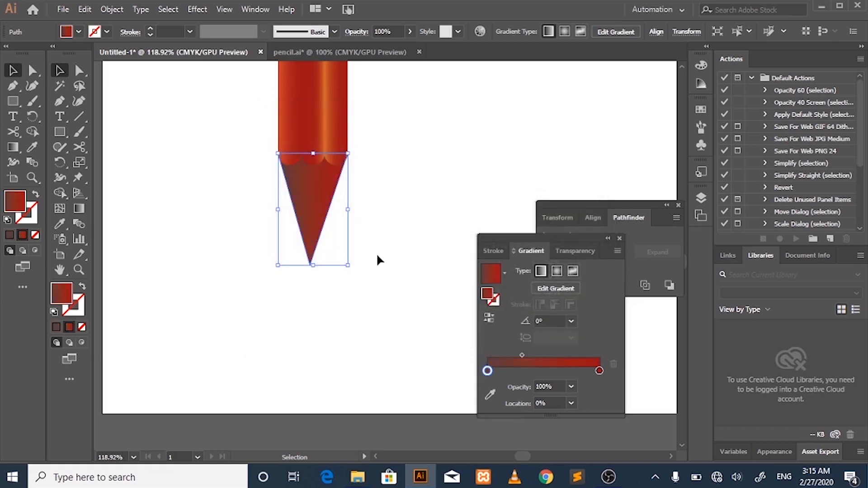
pyautogui.click(377, 254)
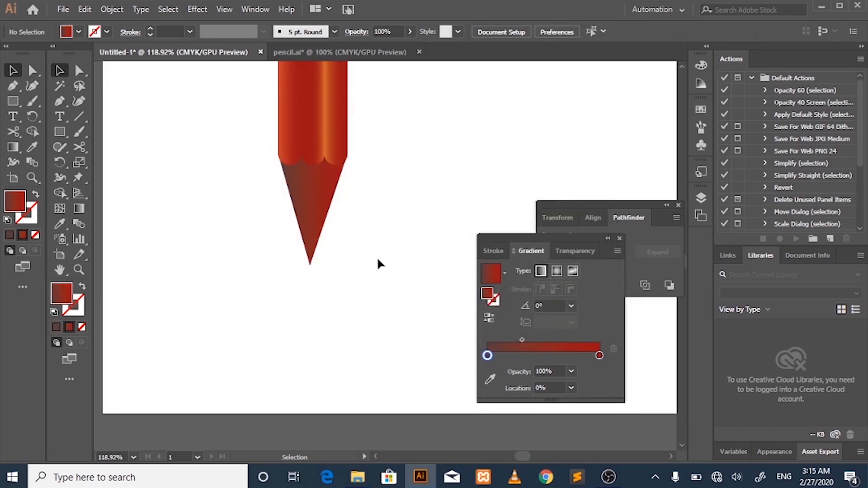
# Step: Fill the pencil tip with the solid dark brown colour instead of the gradient
pyautogui.click(7, 234)
pyautogui.click(307, 226)
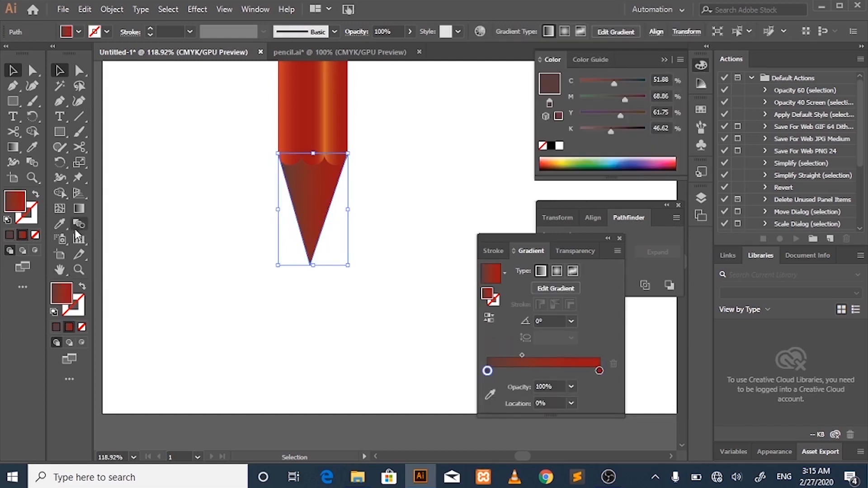
pyautogui.click(9, 235)
pyautogui.click(229, 199)
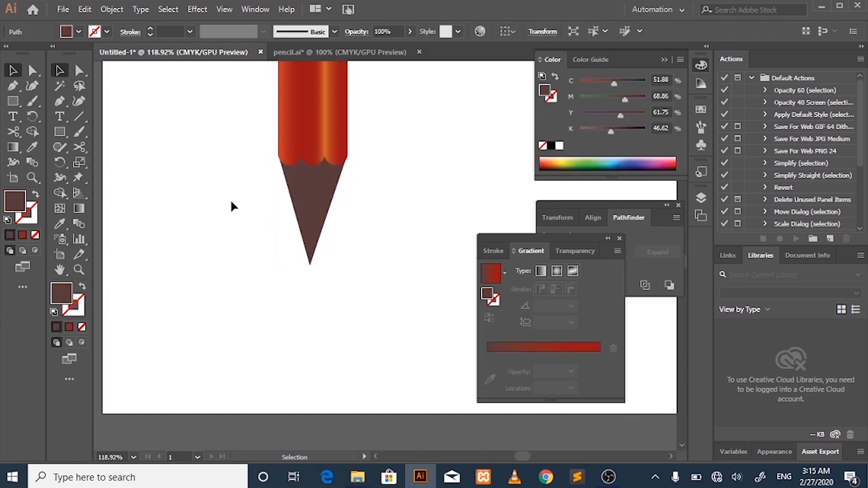
# Step: Reapply the gradient to the tip, add a brown stop at about 16%, and remove the original 0% stop
pyautogui.click(322, 213)
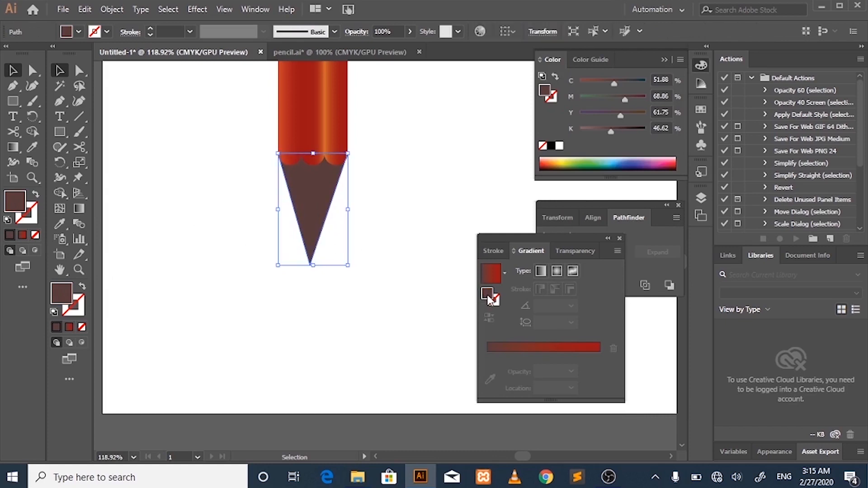
pyautogui.moveTo(488, 295); pyautogui.dragTo(526, 347)
pyautogui.moveTo(486, 295)
pyautogui.mouseDown()
pyautogui.moveTo(508, 350)
pyautogui.moveTo(506, 344)
pyautogui.mouseUp()
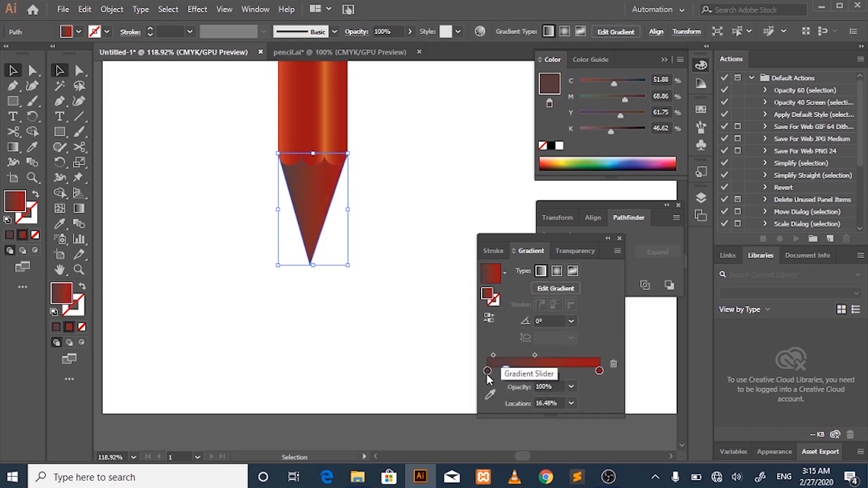
pyautogui.moveTo(487, 374); pyautogui.dragTo(455, 413)
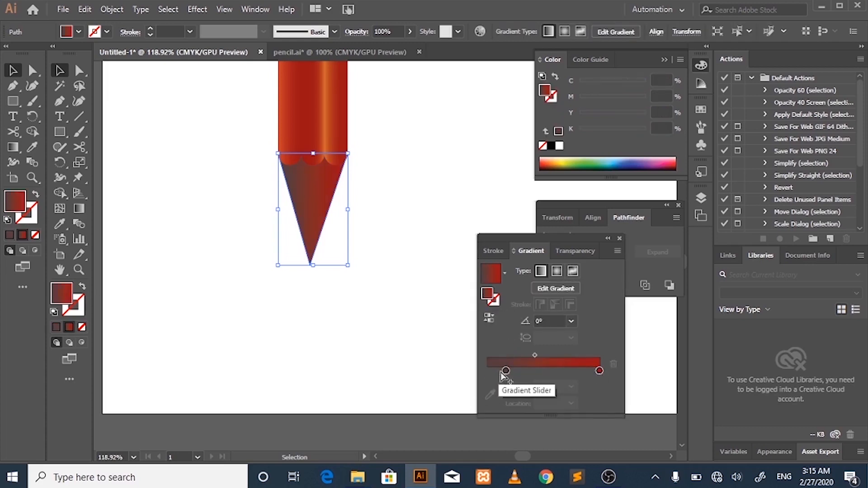
# Step: Add a second brown stop to the tip's gradient, remove the red end stop, and move the new stop to about 99%
pyautogui.click(506, 371)
pyautogui.click(574, 371)
pyautogui.click(600, 371)
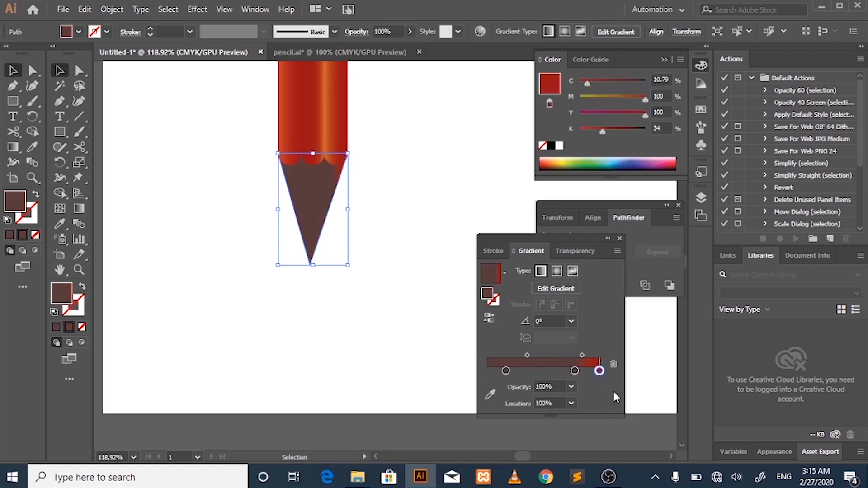
pyautogui.moveTo(576, 370); pyautogui.dragTo(598, 370)
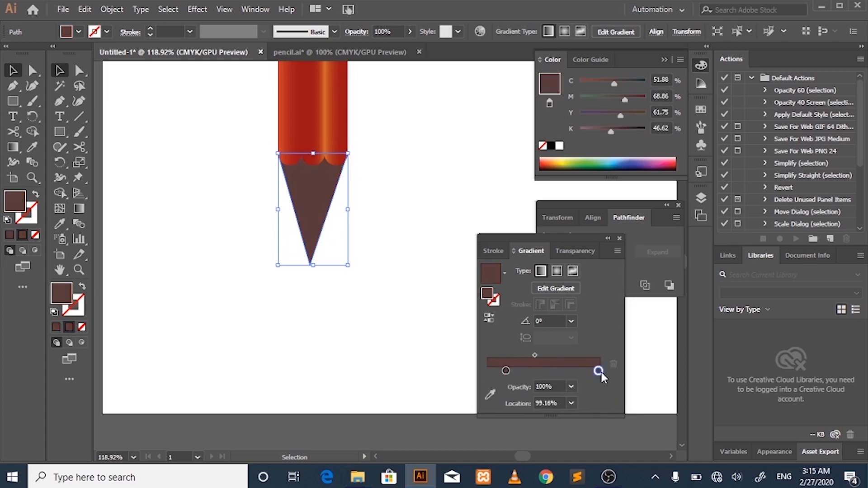
# Step: Set black to 8% on the tip gradient's 99% stop and replace the stop near 16% with a dark brown one at 0%
pyautogui.doubleClick(599, 371)
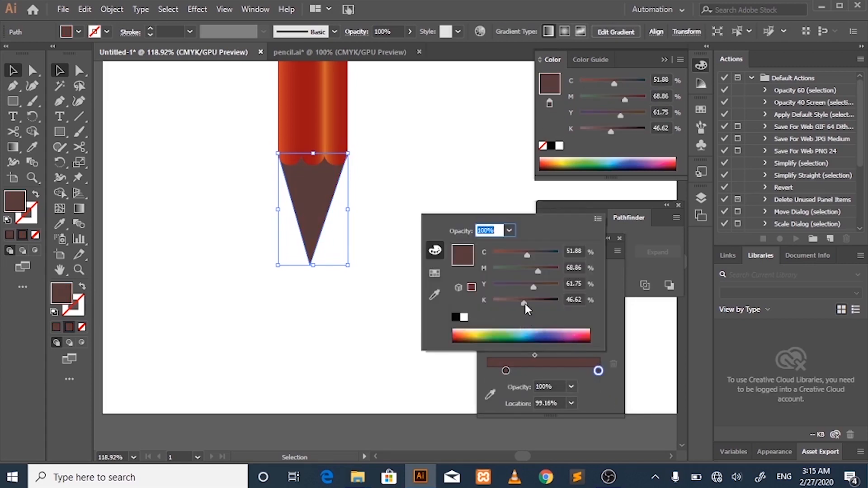
pyautogui.moveTo(524, 303); pyautogui.dragTo(498, 300)
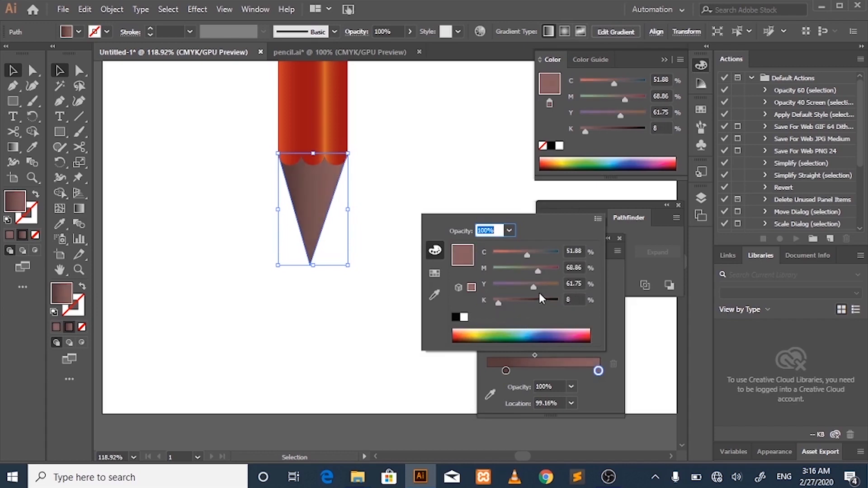
pyautogui.click(506, 371)
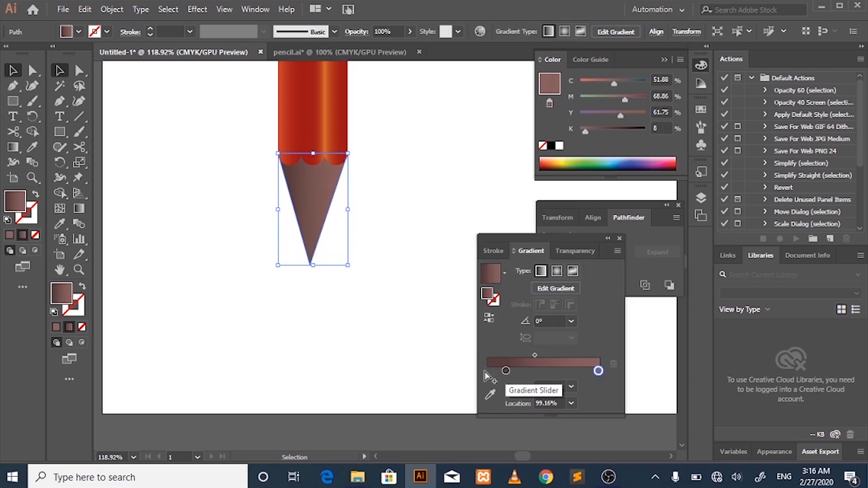
pyautogui.click(505, 370)
pyautogui.click(484, 371)
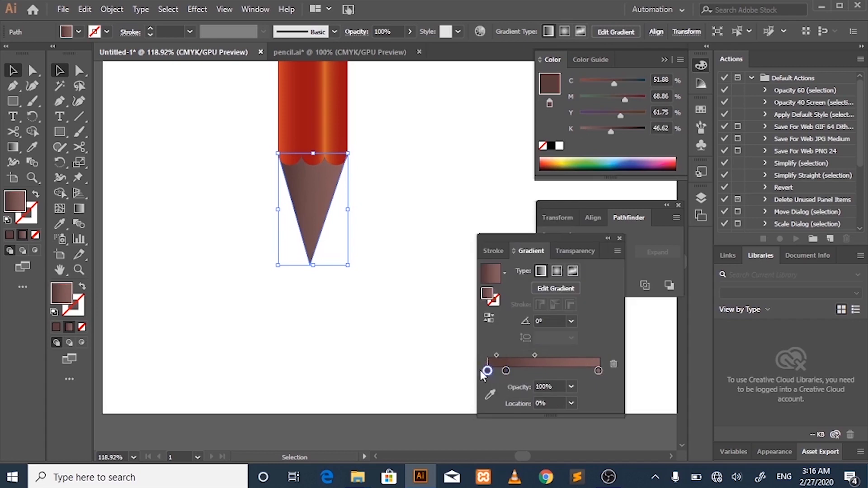
pyautogui.moveTo(506, 371); pyautogui.dragTo(505, 386)
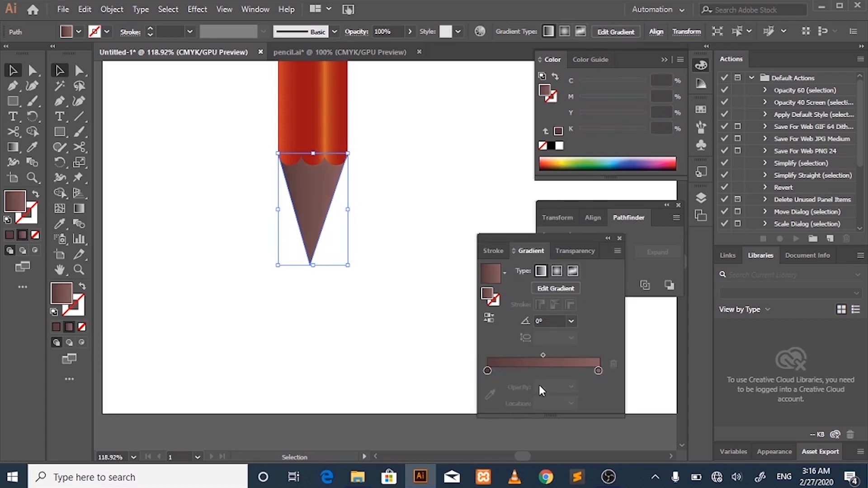
# Step: Shift the tip gradient's midpoint to about 83%, and move the light brown stop to about 95% with its black at 0%
pyautogui.moveTo(542, 355); pyautogui.dragTo(579, 353)
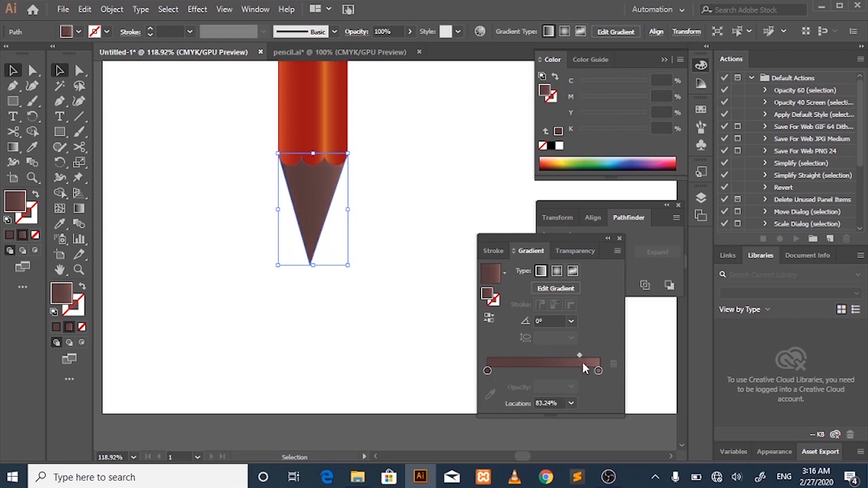
pyautogui.click(598, 370)
pyautogui.moveTo(597, 372); pyautogui.dragTo(594, 372)
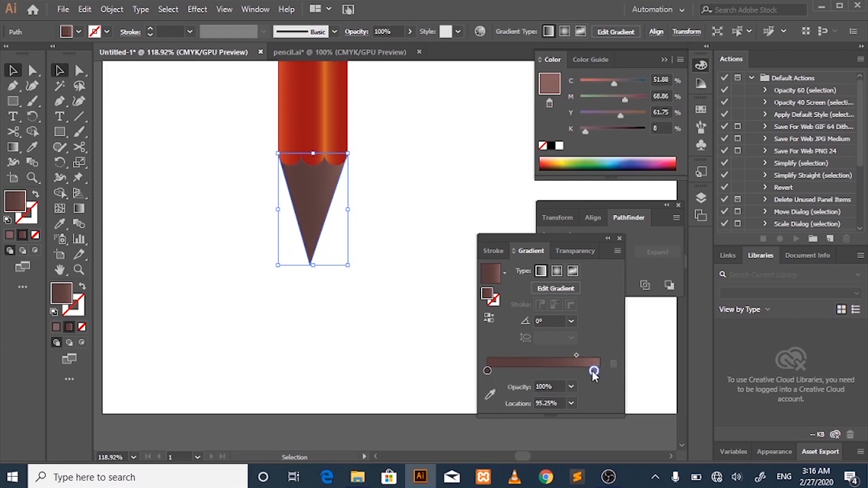
pyautogui.doubleClick(594, 371)
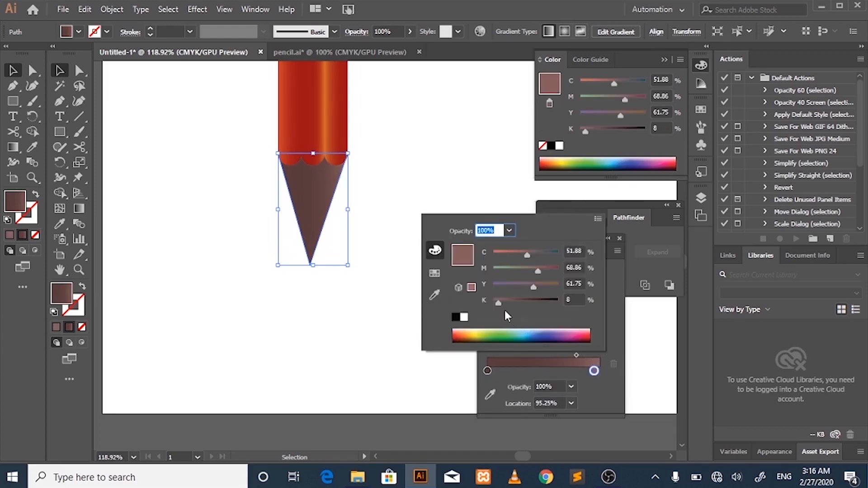
pyautogui.moveTo(497, 303); pyautogui.dragTo(488, 303)
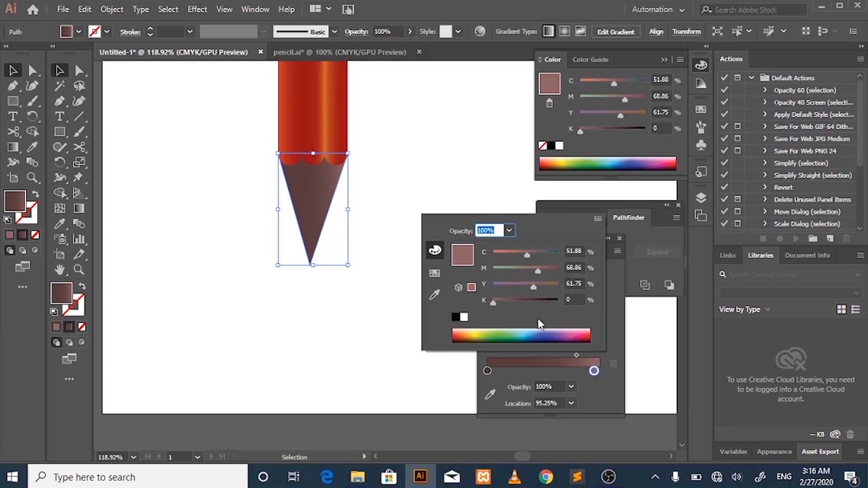
pyautogui.click(547, 369)
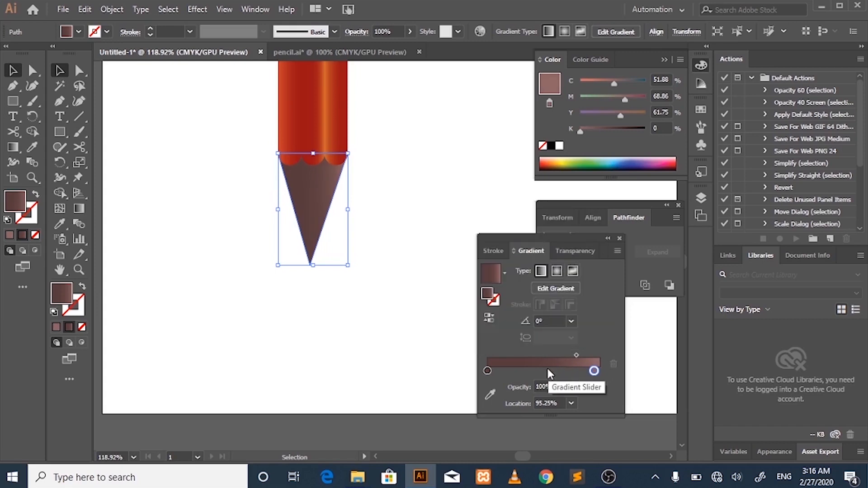
# Step: Make the light stop a highlight at about 69%, with a dark brown stop at 100% and the first midpoint at 87%
pyautogui.moveTo(489, 369)
pyautogui.mouseDown()
pyautogui.moveTo(607, 370)
pyautogui.moveTo(565, 372)
pyautogui.mouseUp()
pyautogui.click(587, 371)
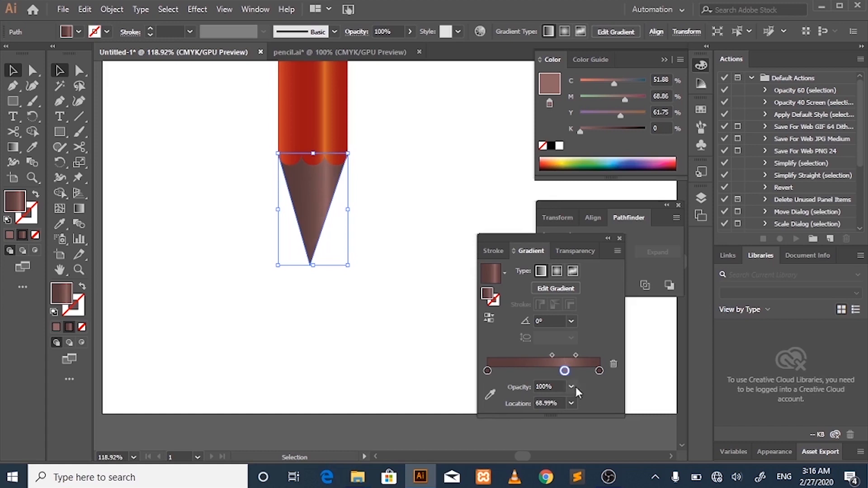
pyautogui.moveTo(552, 356)
pyautogui.mouseDown()
pyautogui.moveTo(576, 354)
pyautogui.moveTo(529, 354)
pyautogui.moveTo(573, 352)
pyautogui.mouseUp()
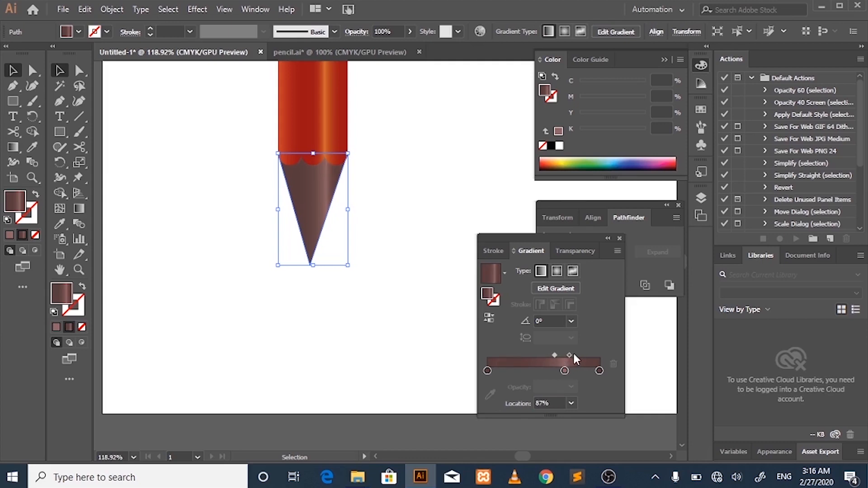
pyautogui.click(422, 274)
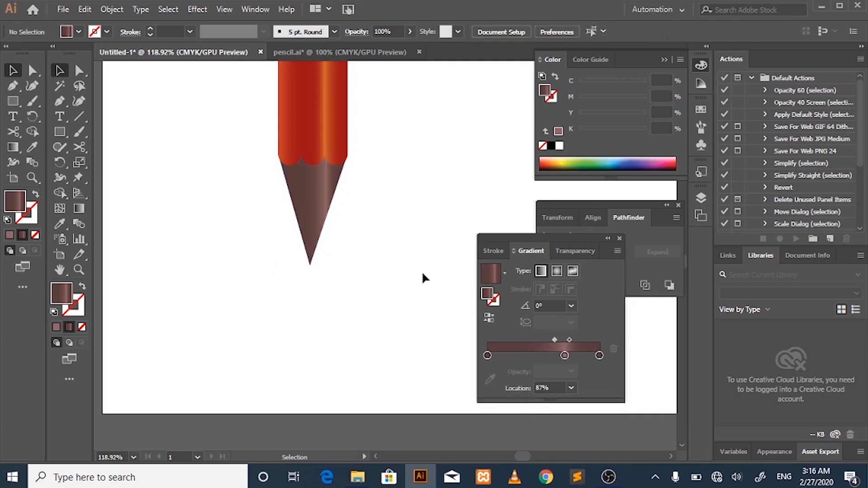
# Step: Try to lighten the tip gradient's end stops by setting black to 30% on the first and 18% on the last
pyautogui.scroll(5, 422, 274)
pyautogui.scroll(3, 424, 277)
pyautogui.scroll(-5, 424, 276)
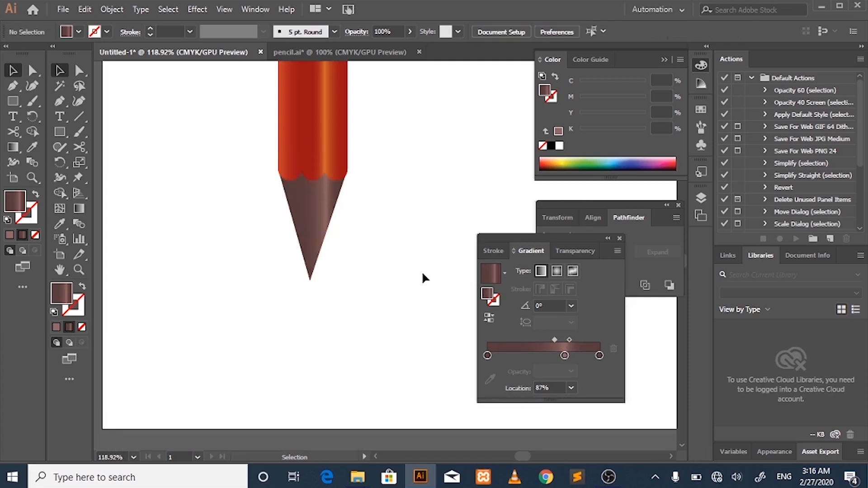
pyautogui.scroll(2, 424, 277)
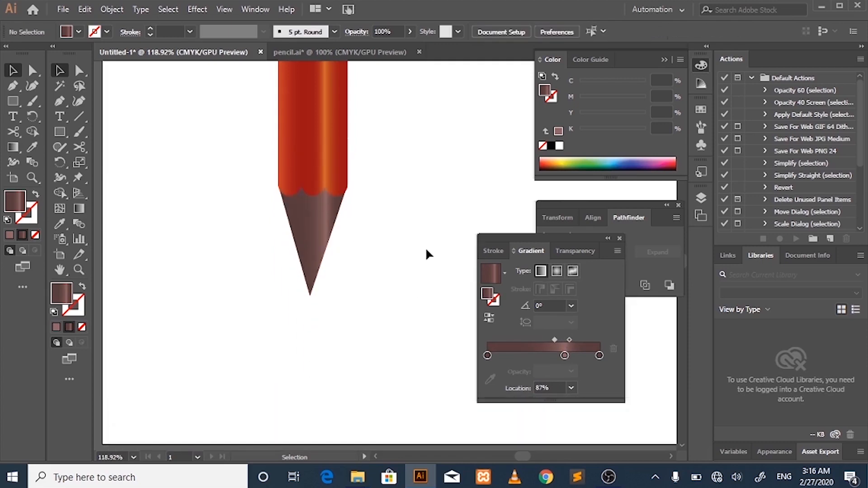
pyautogui.doubleClick(487, 356)
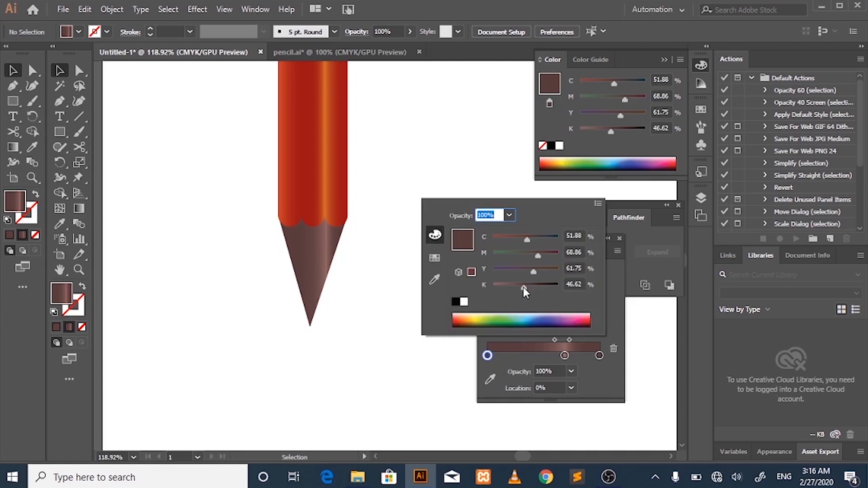
pyautogui.moveTo(522, 287); pyautogui.dragTo(511, 288)
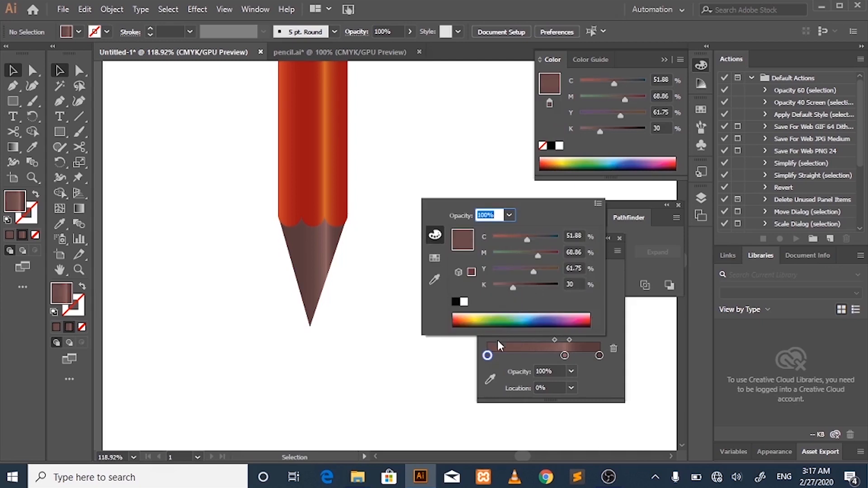
pyautogui.click(500, 364)
pyautogui.click(598, 356)
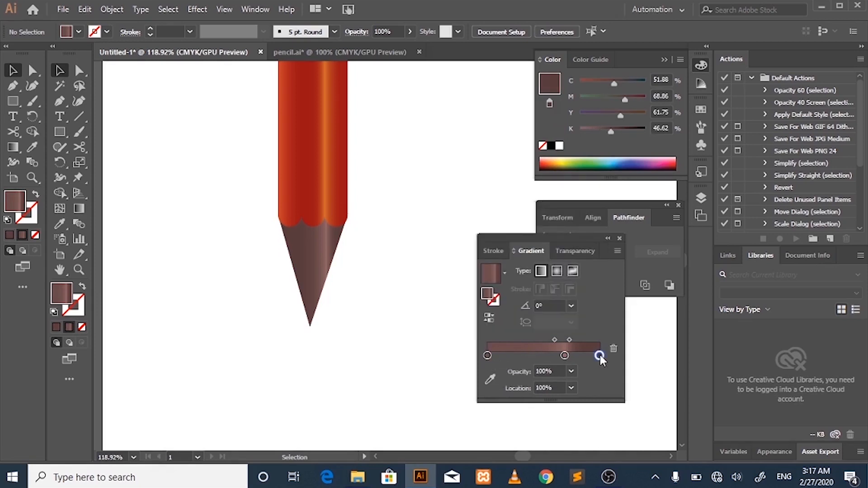
pyautogui.doubleClick(599, 355)
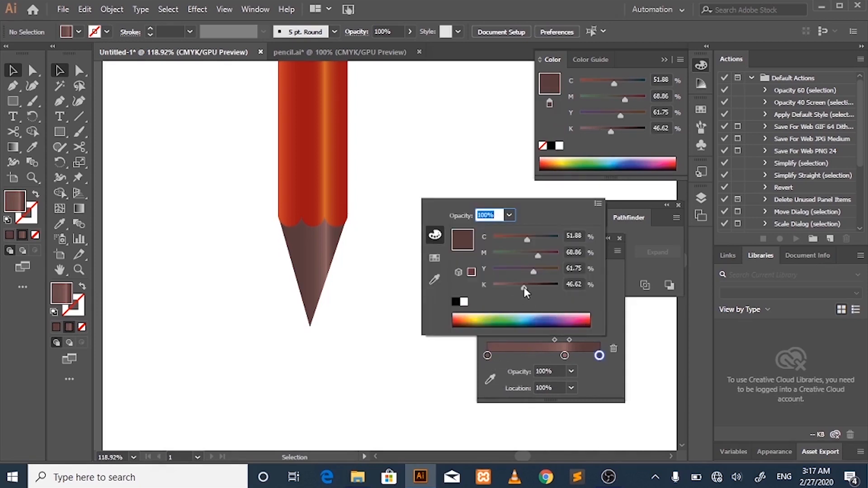
pyautogui.moveTo(522, 287); pyautogui.dragTo(504, 289)
pyautogui.click(341, 243)
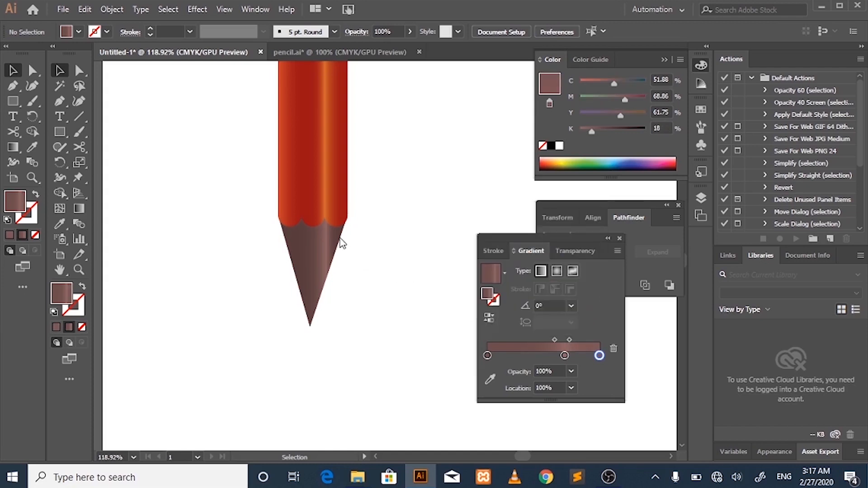
# Step: Select the pencil tip and set black to about 37% on its gradient's 100% stop and 40% on its 0% stop
pyautogui.click(341, 240)
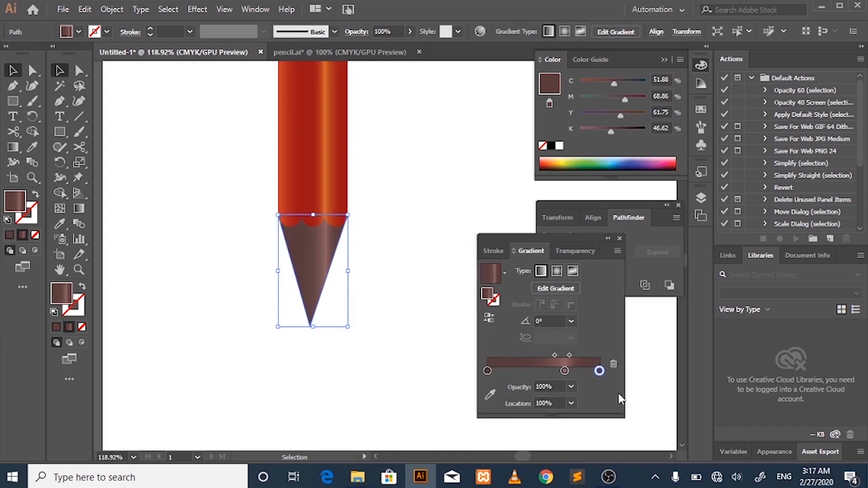
pyautogui.doubleClick(599, 371)
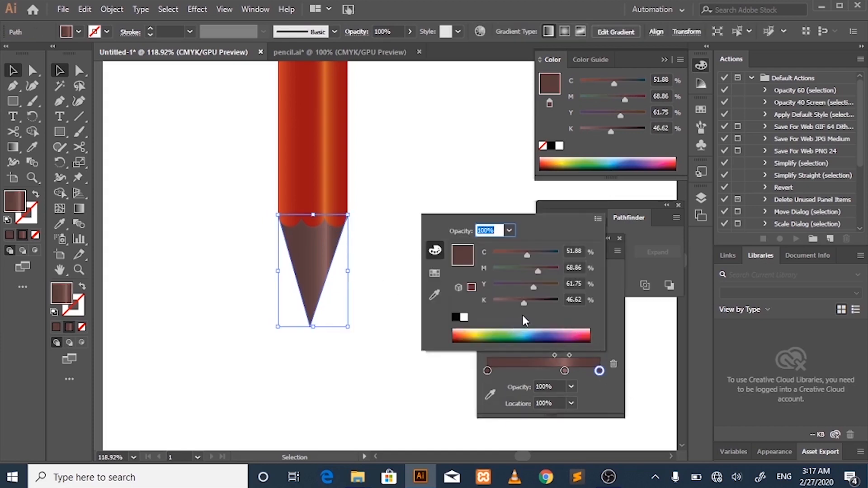
pyautogui.moveTo(523, 304); pyautogui.dragTo(516, 302)
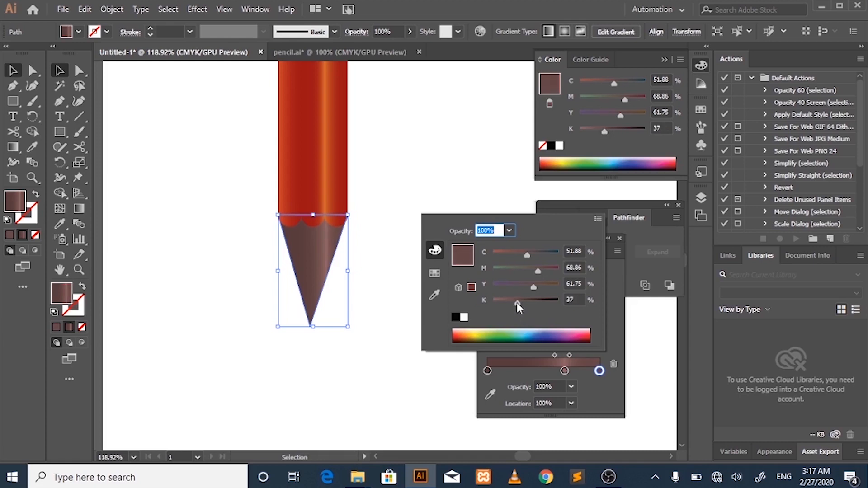
pyautogui.click(488, 368)
pyautogui.doubleClick(488, 369)
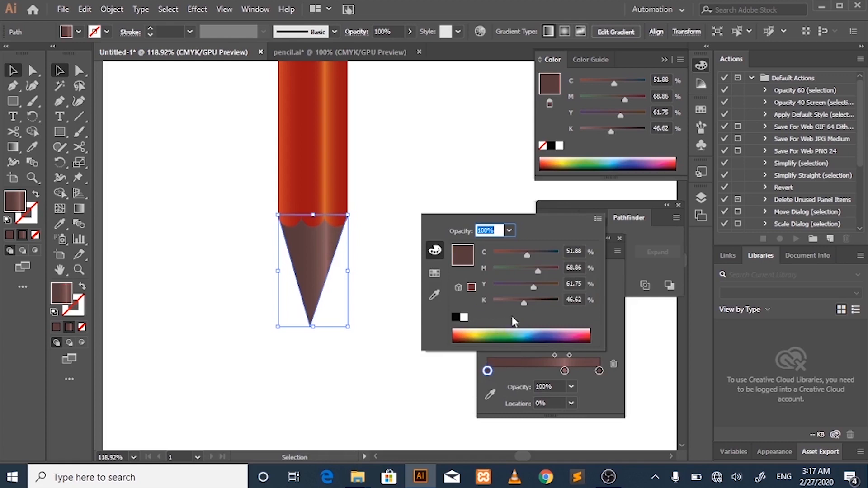
pyautogui.moveTo(524, 305); pyautogui.dragTo(523, 306)
pyautogui.click(488, 373)
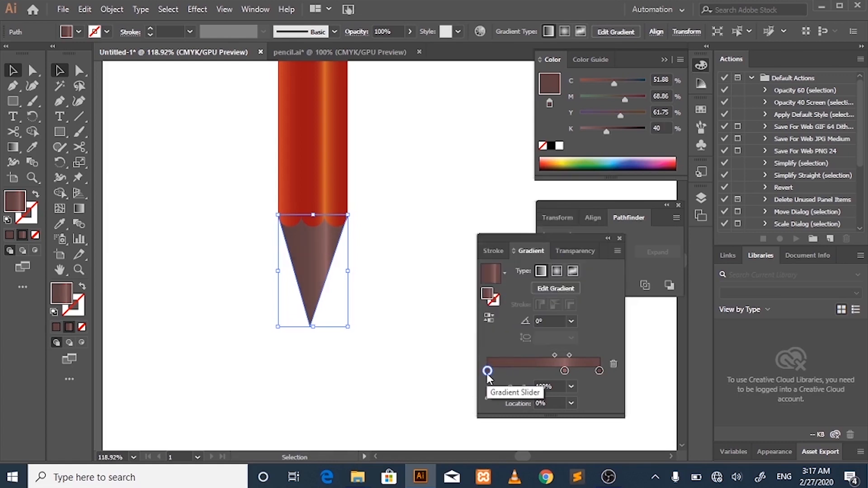
pyautogui.click(560, 372)
pyautogui.doubleClick(561, 371)
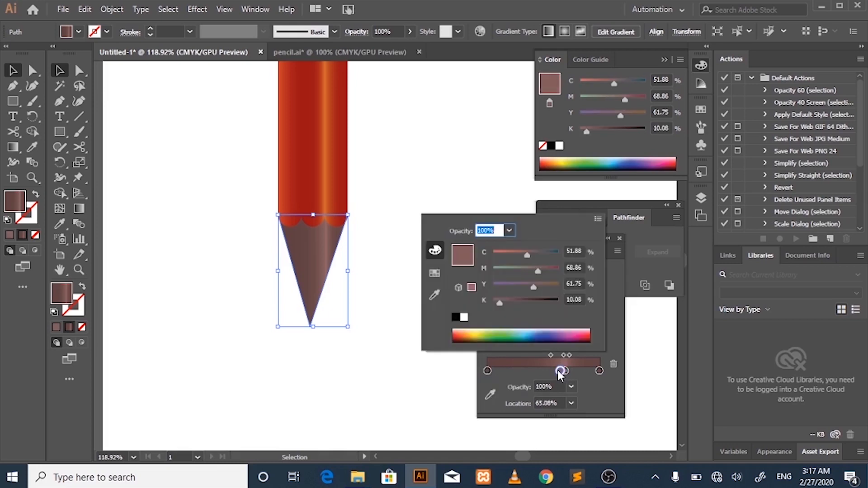
pyautogui.click(549, 394)
pyautogui.moveTo(560, 373); pyautogui.dragTo(555, 393)
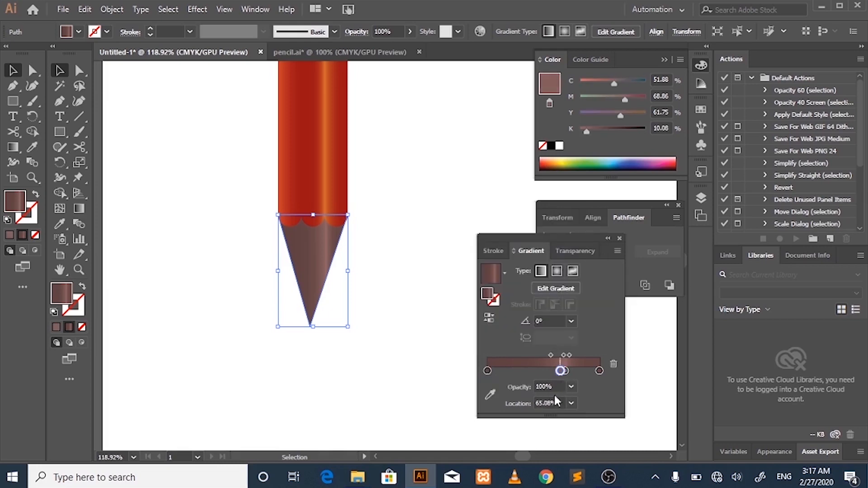
# Step: Set yellow to 66% on the tip gradient's highlight stop at about 69% and deselect the tip
pyautogui.click(565, 372)
pyautogui.doubleClick(565, 372)
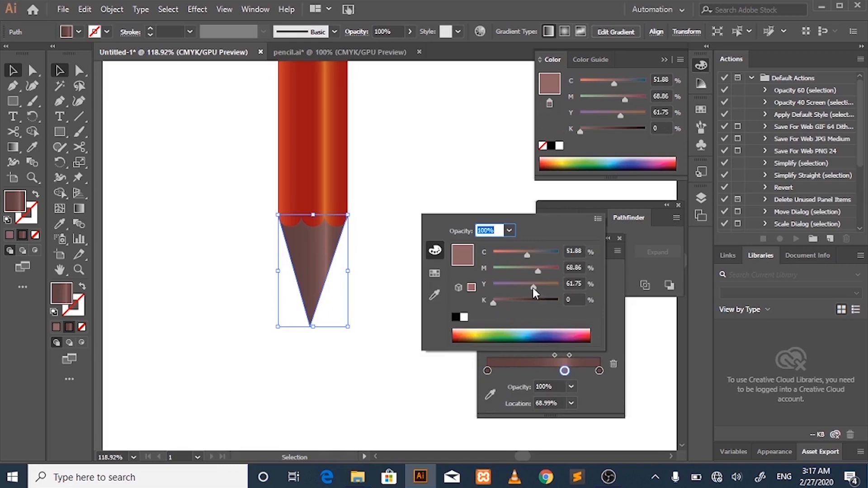
pyautogui.moveTo(532, 288); pyautogui.dragTo(535, 288)
pyautogui.click(424, 375)
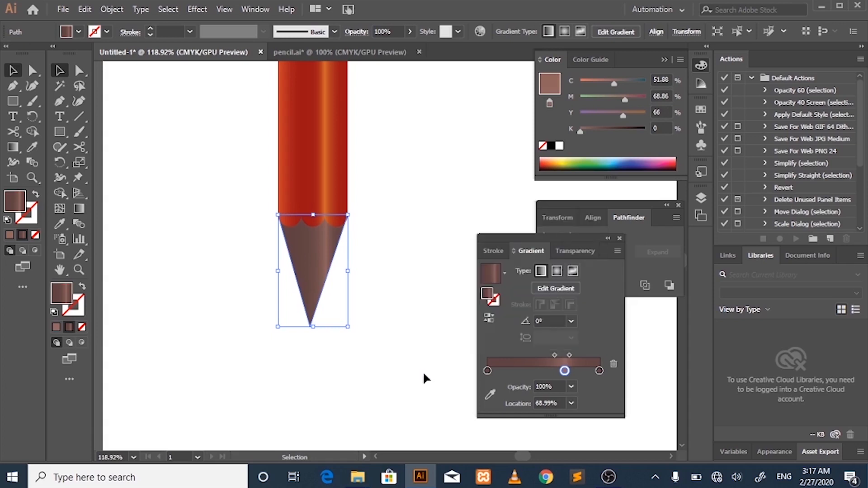
pyautogui.click(406, 256)
# Step: Examine up close how the brown tip's upper edge meets the scalloped end of the pencil body
pyautogui.scroll(-2, 406, 256)
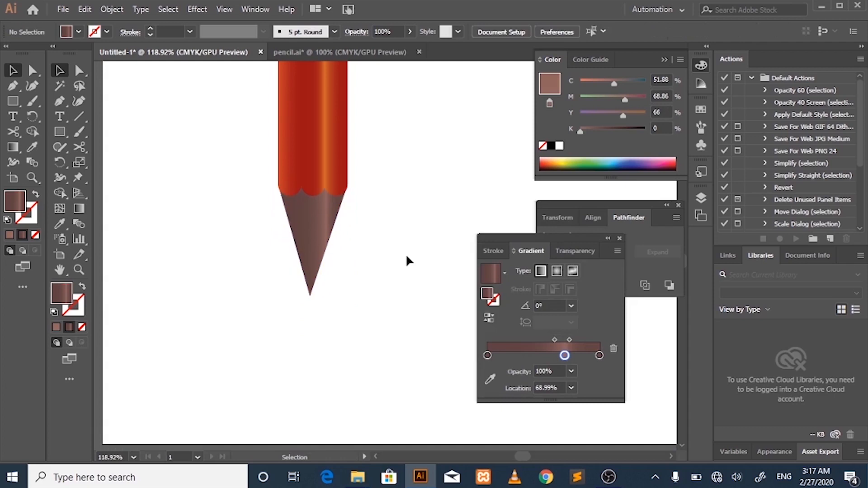
pyautogui.click(311, 276)
pyautogui.click(391, 196)
pyautogui.press('z')
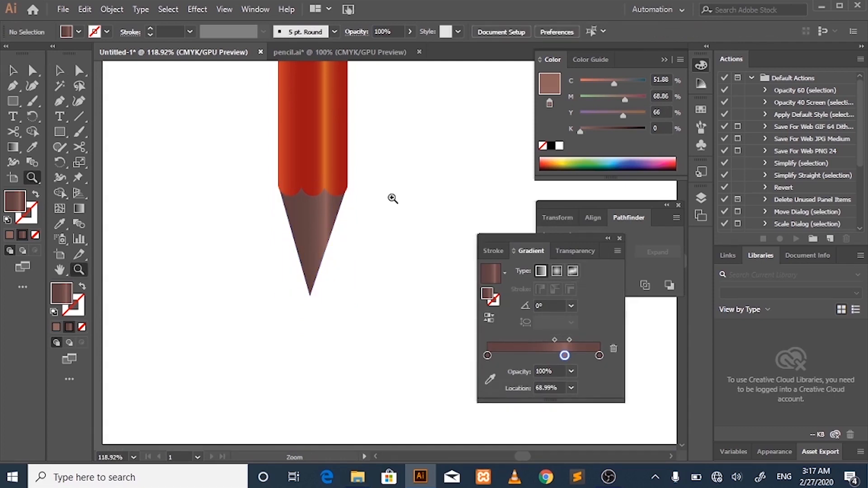
pyautogui.moveTo(308, 220); pyautogui.dragTo(512, 248)
pyautogui.press('v')
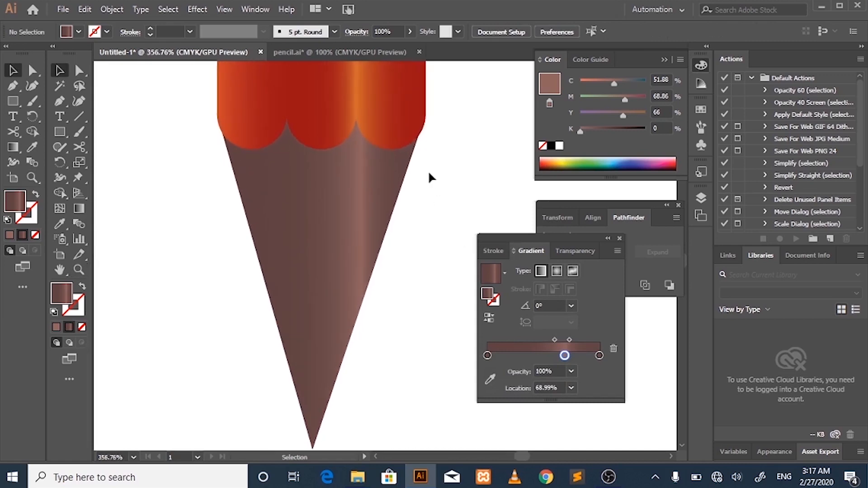
pyautogui.click(404, 168)
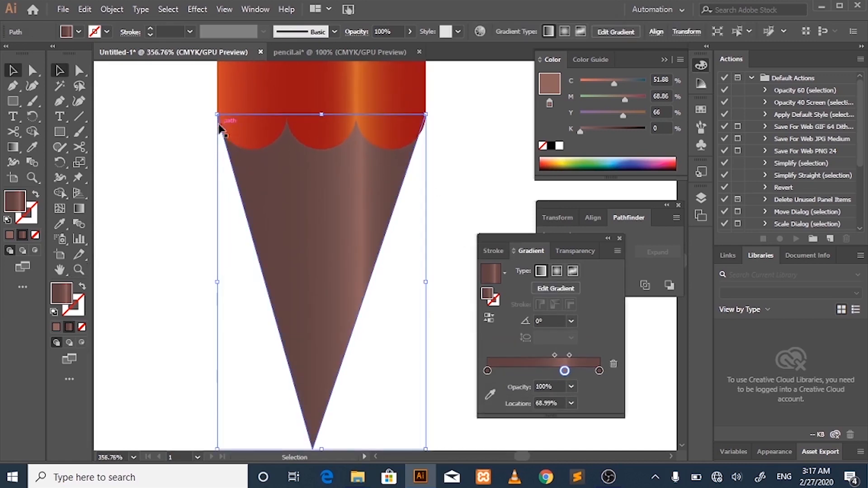
pyautogui.click(443, 102)
# Step: Stretch the brown pencil tip downward to a height of about 40 mm and deselect it
pyautogui.press('a')
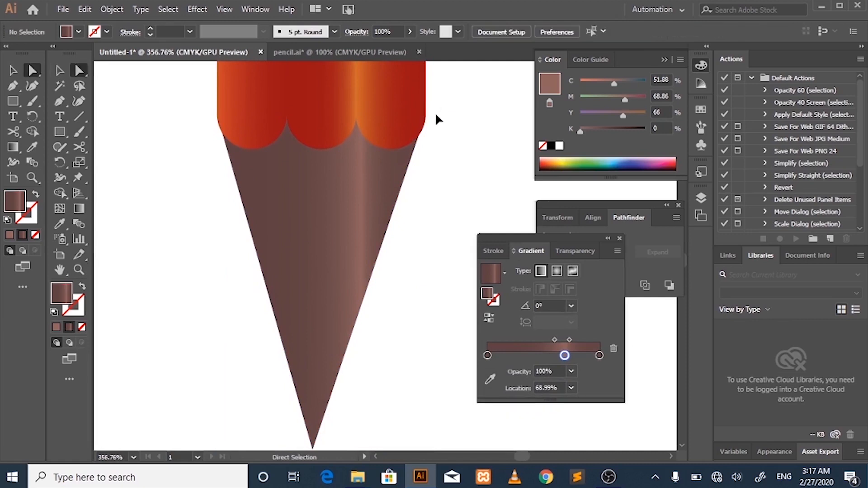
pyautogui.click(411, 156)
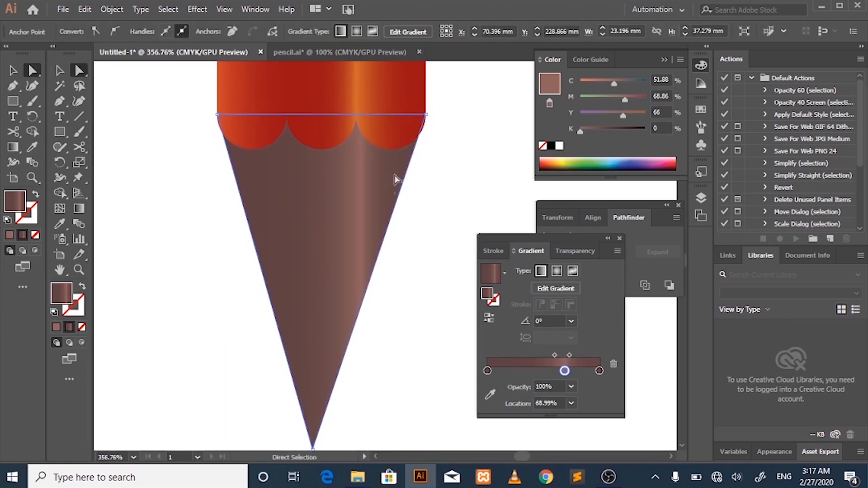
pyautogui.scroll(-3, 389, 185)
pyautogui.press('v')
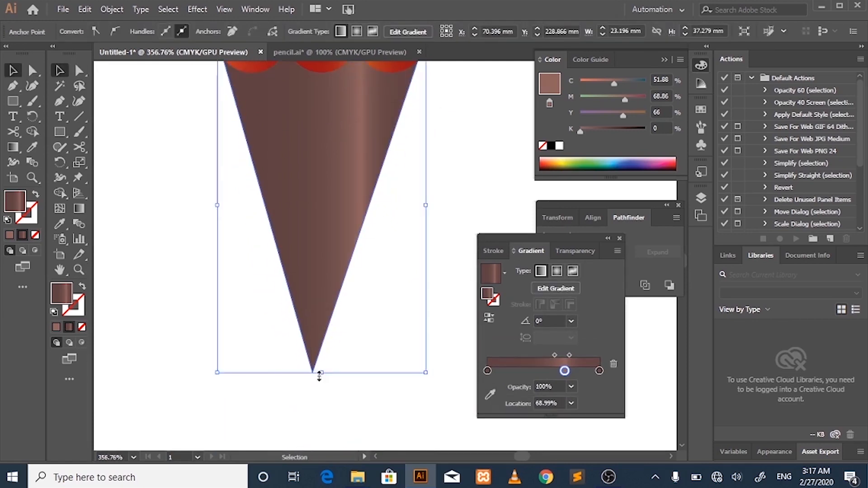
pyautogui.scroll(2, 321, 371)
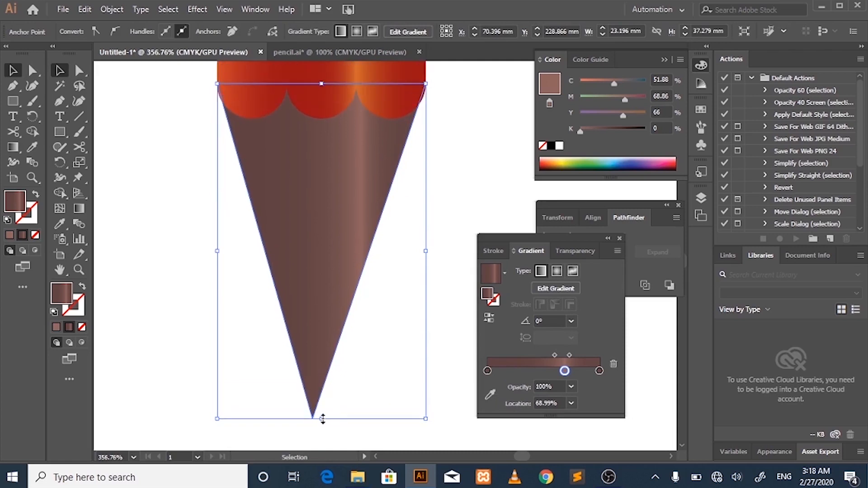
pyautogui.moveTo(321, 419); pyautogui.dragTo(321, 445)
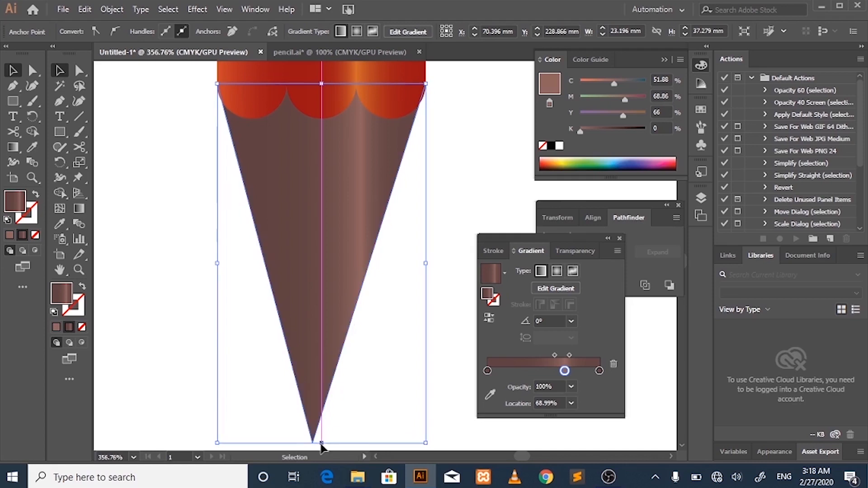
pyautogui.click(437, 122)
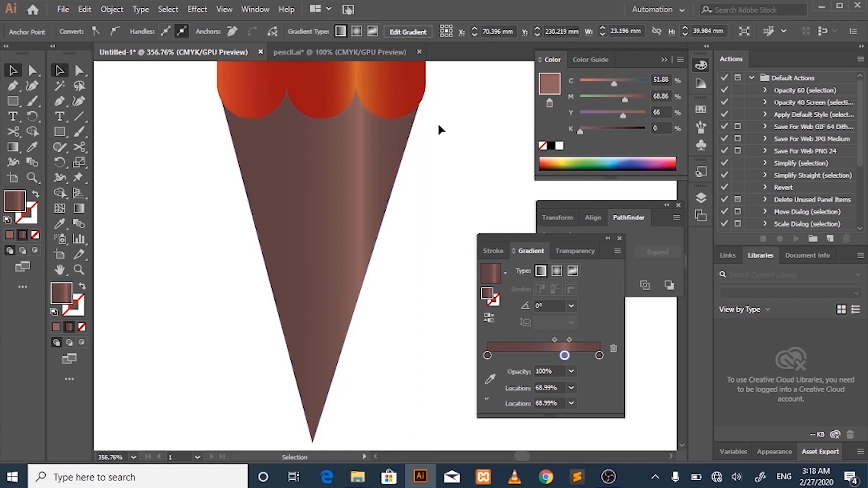
# Step: Inspect the outer scalloped strip and the stretched tip's outline where their edges meet
pyautogui.click(425, 100)
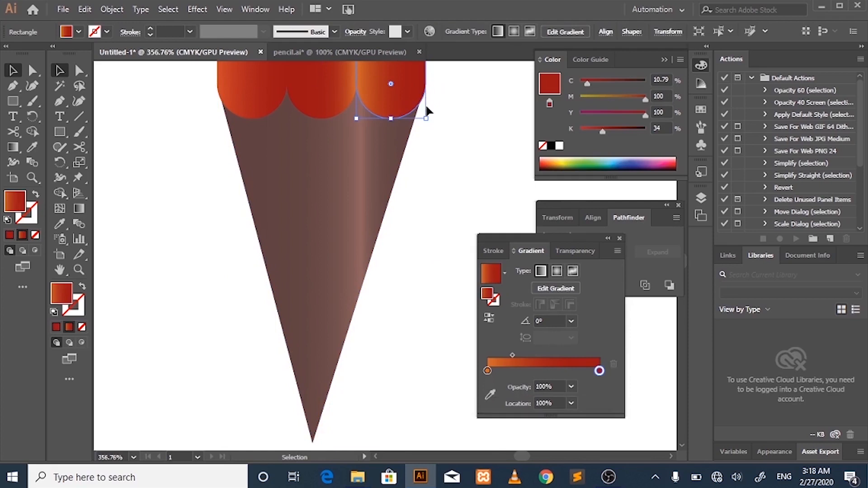
pyautogui.scroll(2, 427, 118)
pyautogui.click(411, 179)
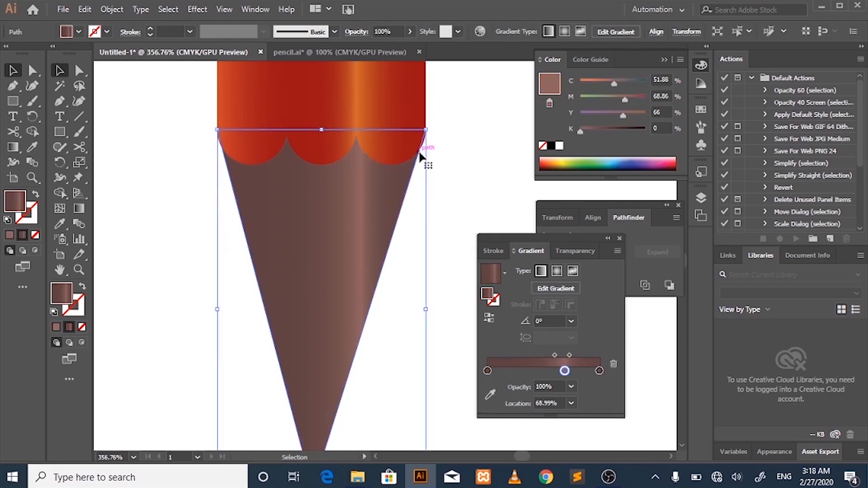
pyautogui.scroll(-1, 406, 185)
pyautogui.click(452, 156)
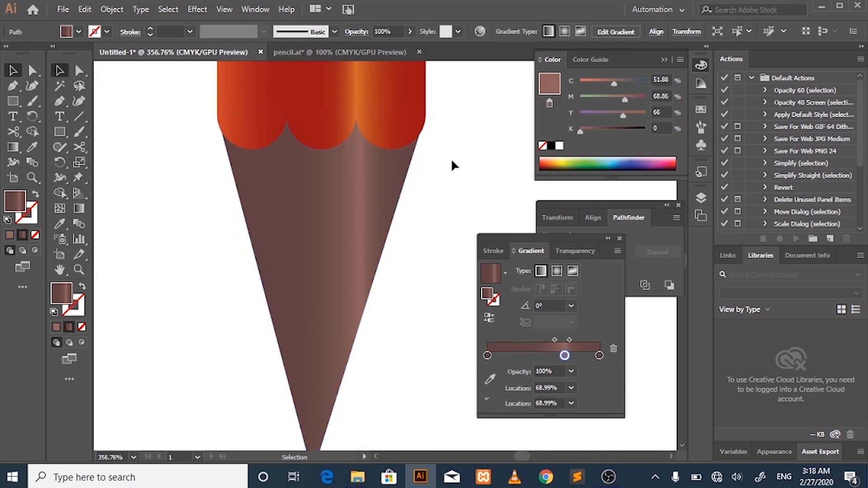
# Step: Draw a small triangular lead shape with the Pen tool at the tip's point, with a slanted upper edge spanning both sides
pyautogui.scroll(-2, 406, 226)
pyautogui.scroll(-2, 407, 220)
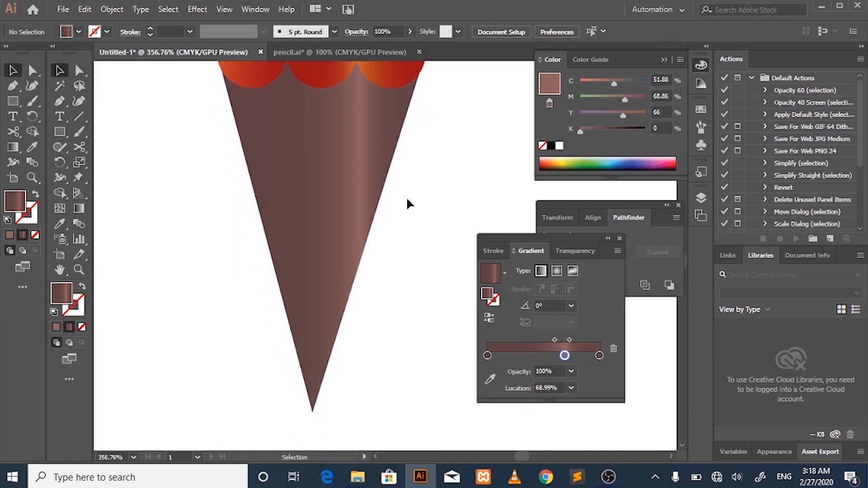
pyautogui.press('z')
pyautogui.moveTo(422, 245); pyautogui.dragTo(438, 240)
pyautogui.scroll(-1, 343, 289)
pyautogui.press('v')
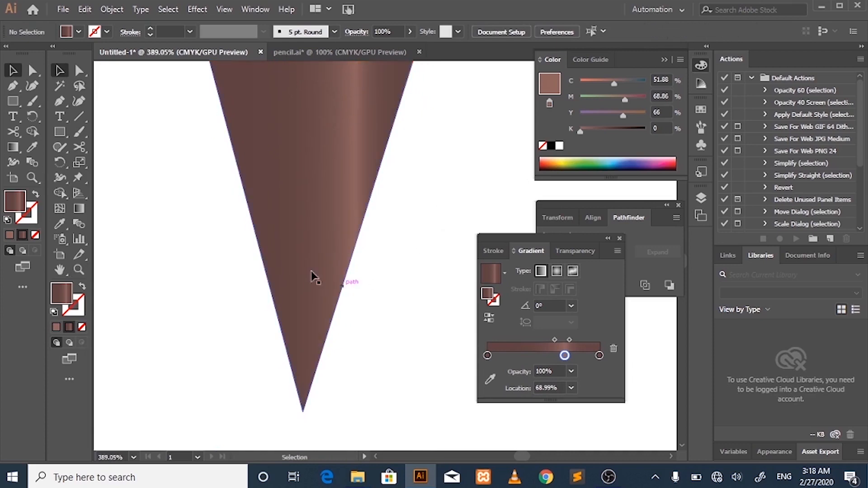
pyautogui.click(12, 86)
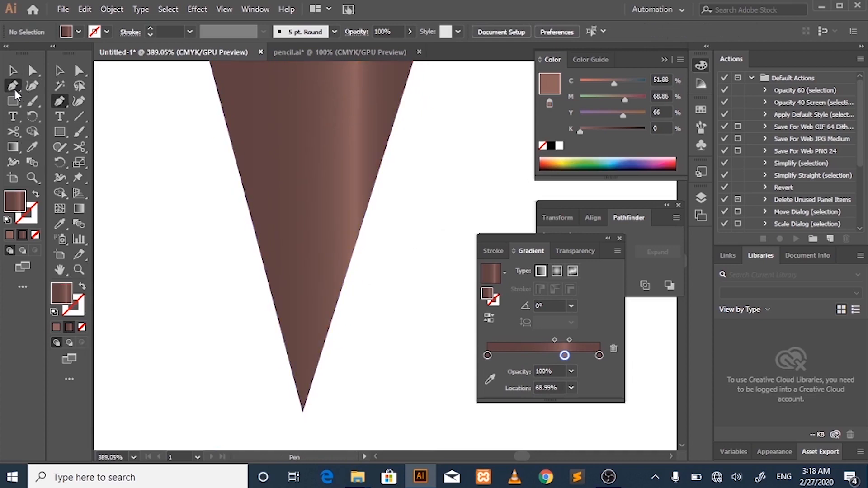
pyautogui.click(282, 334)
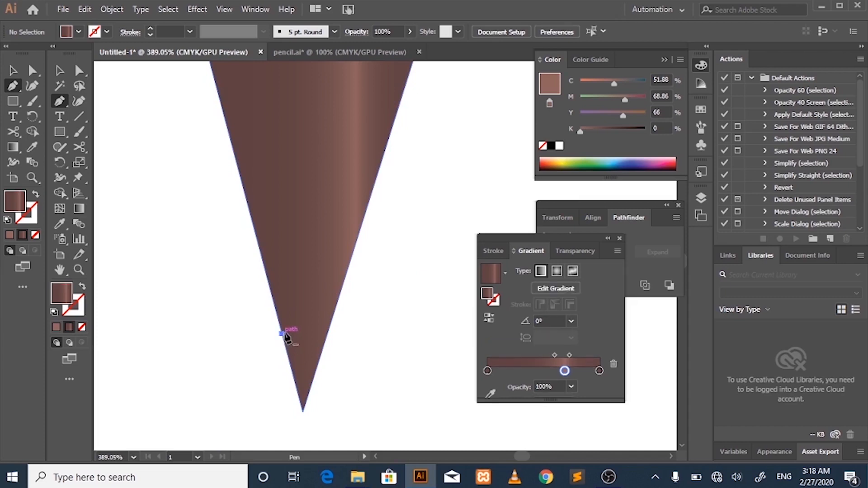
pyautogui.click(337, 307)
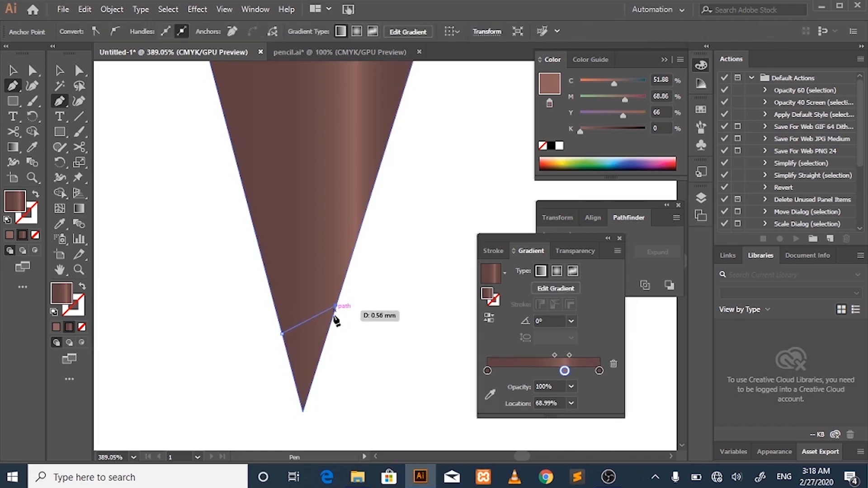
pyautogui.click(304, 412)
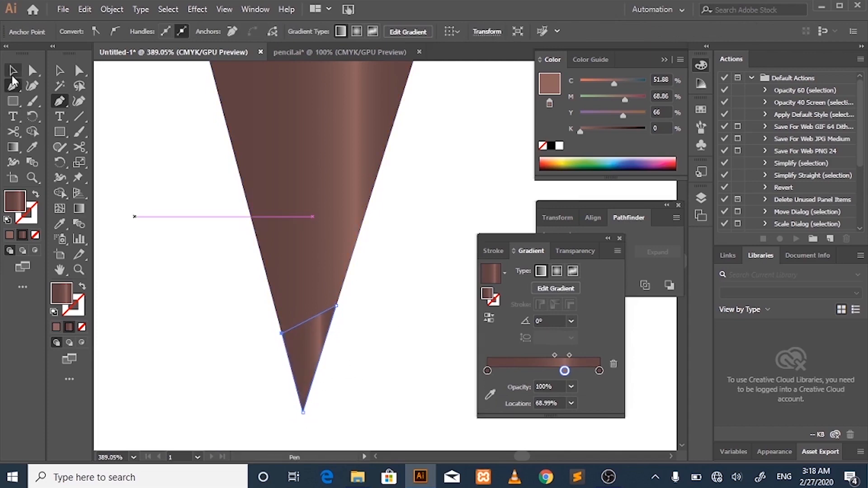
pyautogui.click(13, 70)
# Step: Try to fill the lead shape with black through the Color Picker
pyautogui.doubleClick(20, 199)
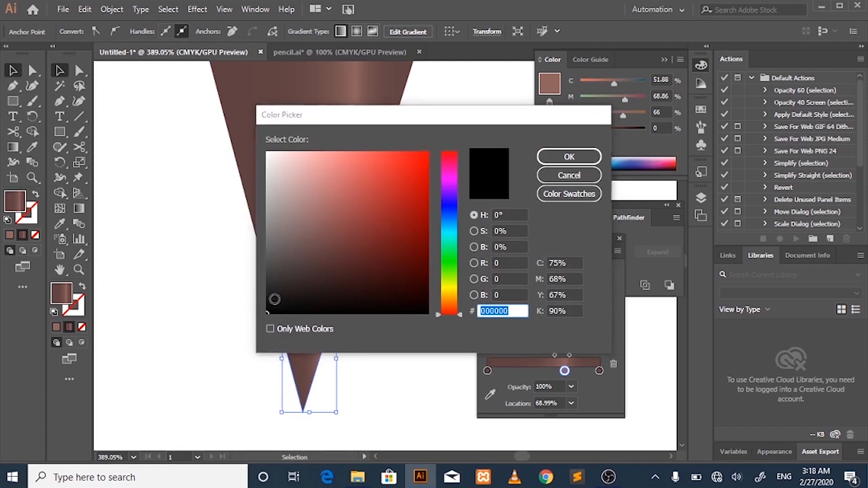
pyautogui.moveTo(277, 300); pyautogui.dragTo(268, 316)
pyautogui.click(569, 157)
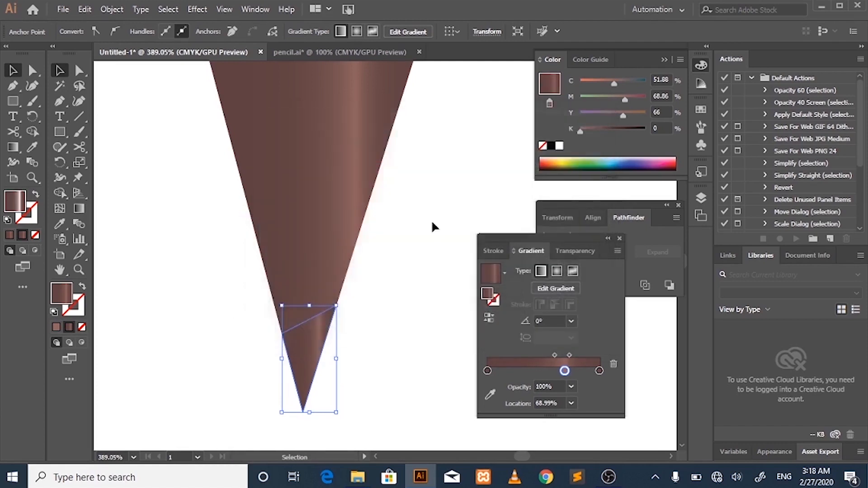
# Step: Switch the lead shape to a solid fill, set it to near-black 0C0B0B and deselect it
pyautogui.click(10, 236)
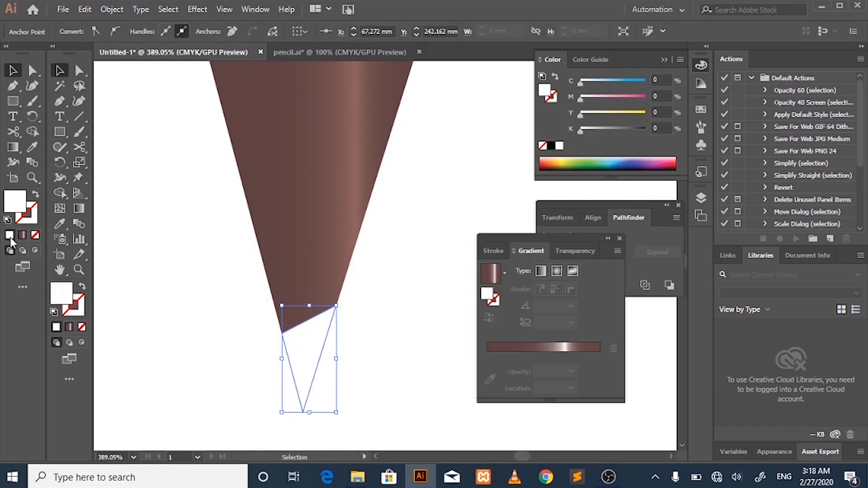
pyautogui.doubleClick(15, 203)
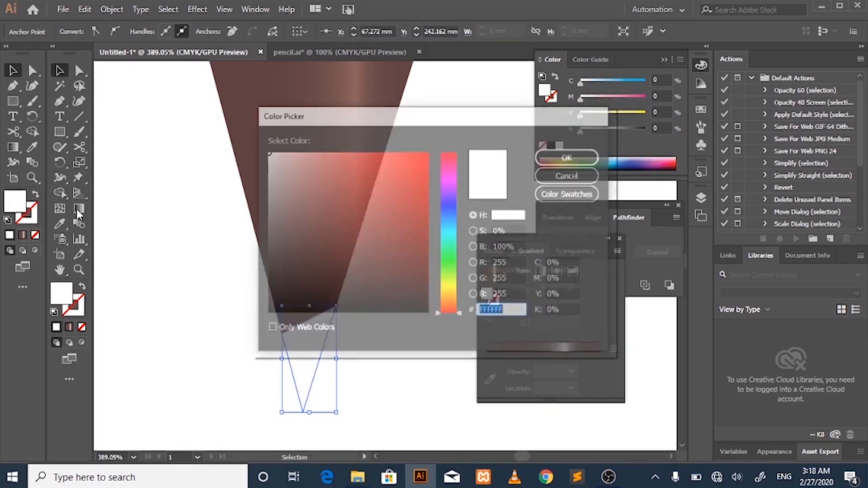
pyautogui.moveTo(287, 230); pyautogui.dragTo(277, 304)
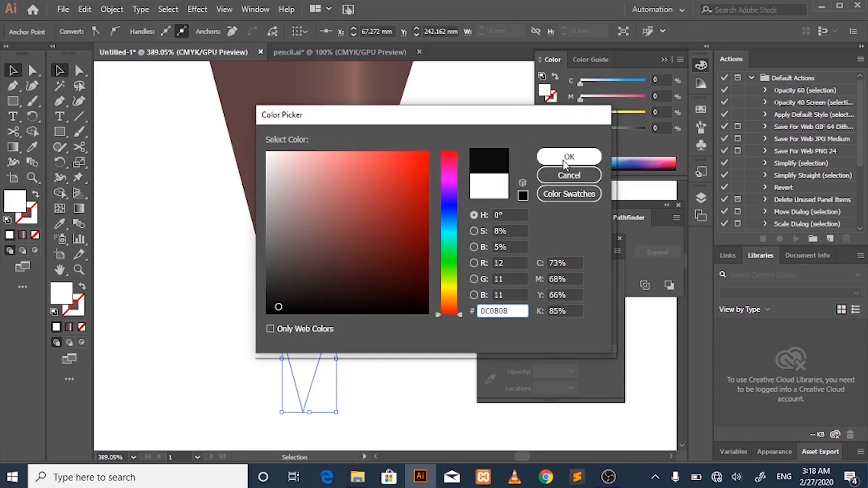
pyautogui.click(563, 160)
pyautogui.click(402, 313)
# Step: Review the whole pencil with its dark lead on the artboard
pyautogui.press('z')
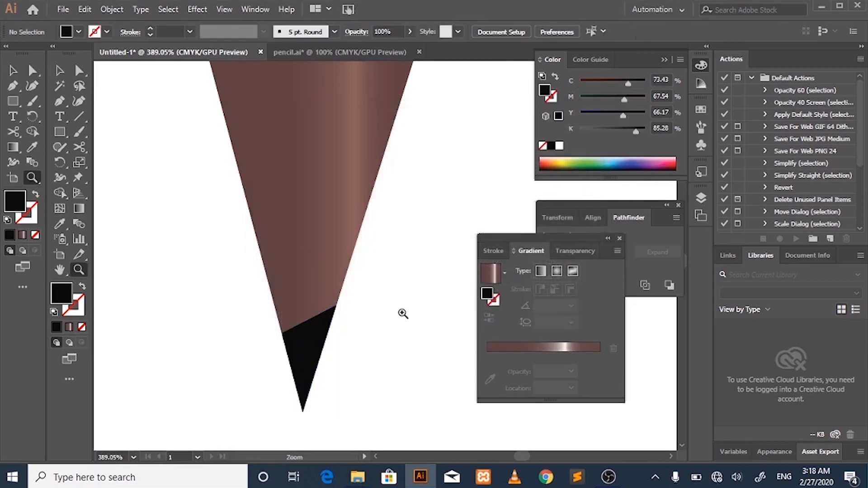
pyautogui.keyDown('alt'); pyautogui.click(407, 334); pyautogui.keyUp('alt')
pyautogui.click(393, 330)
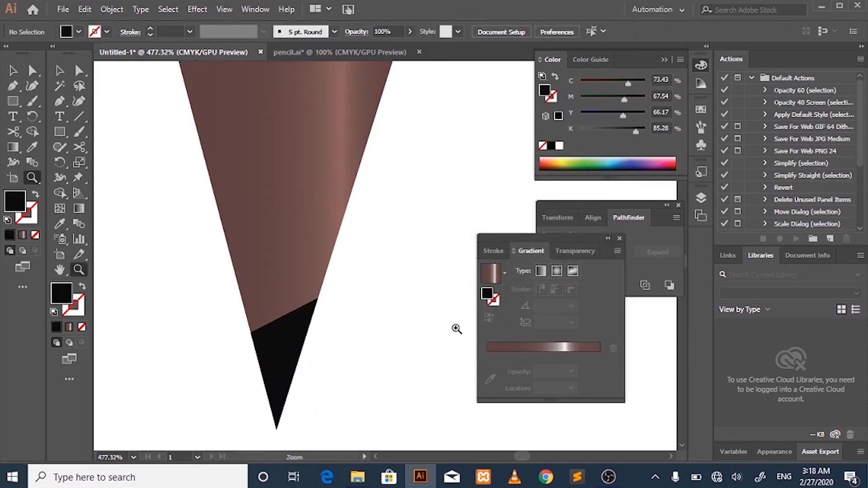
pyautogui.keyDown('alt'); pyautogui.click(452, 328); pyautogui.keyUp('alt')
pyautogui.keyDown('alt'); pyautogui.click(350, 301); pyautogui.keyUp('alt')
pyautogui.keyDown('alt'); pyautogui.click(223, 141); pyautogui.keyUp('alt')
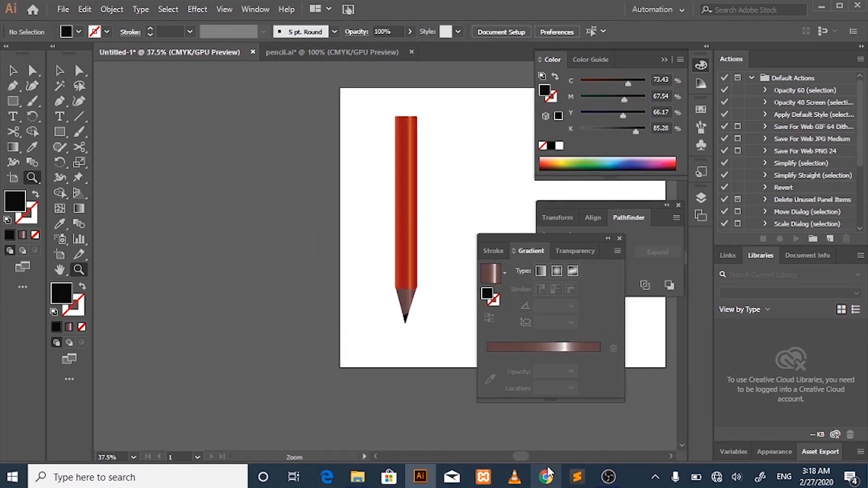
pyautogui.moveTo(520, 457); pyautogui.dragTo(528, 457)
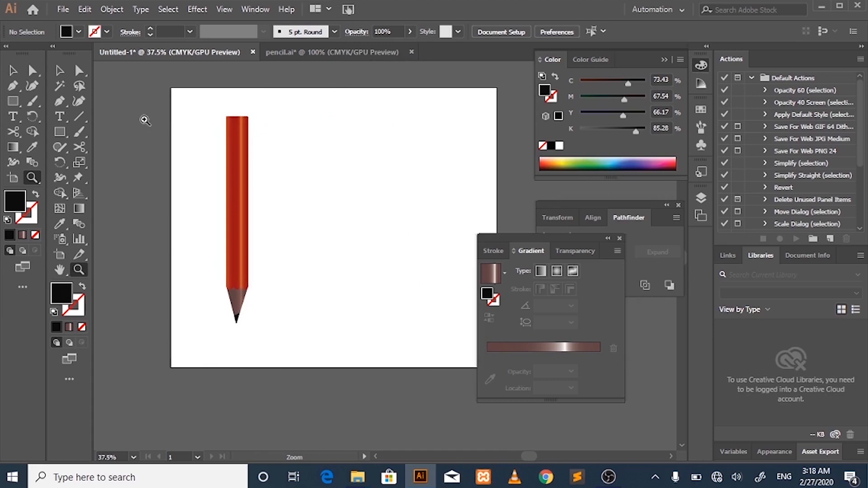
# Step: Draw a rectangle as wide as the pencil body, resting directly on the body's flat upper end
pyautogui.moveTo(194, 93); pyautogui.dragTo(345, 198)
pyautogui.click(17, 103)
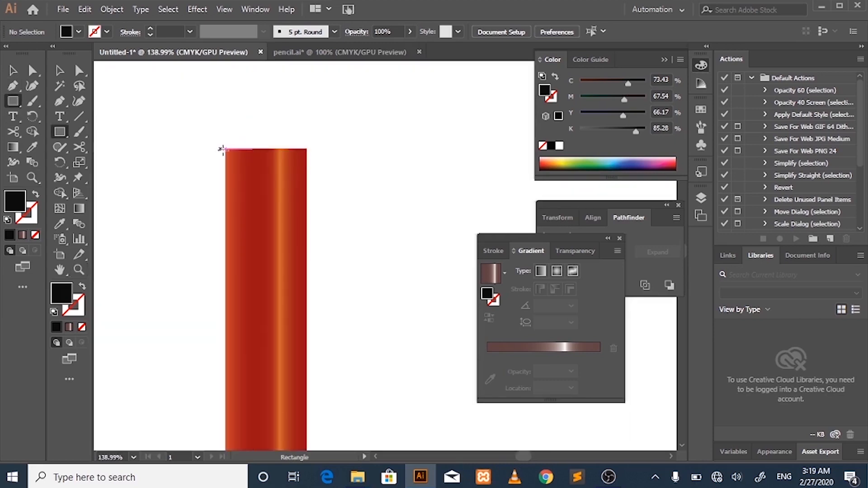
pyautogui.moveTo(225, 149); pyautogui.dragTo(295, 434)
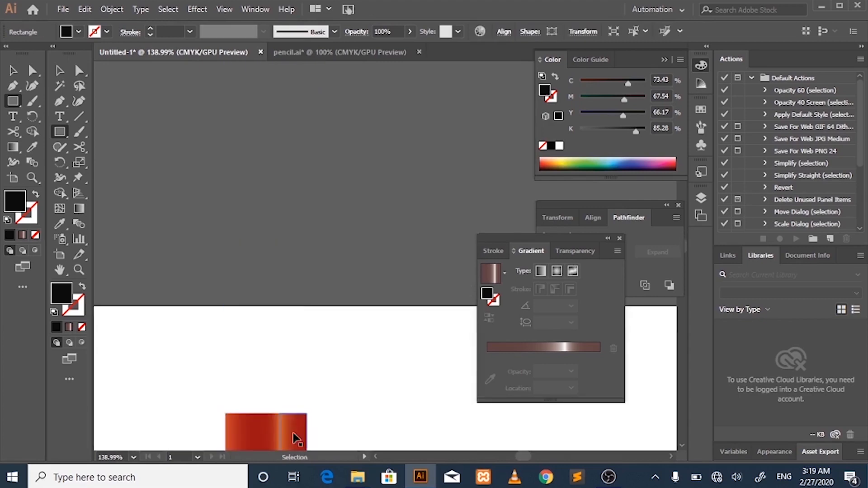
pyautogui.hotkey('ctrl', 'shift', 'a')
pyautogui.scroll(-5, 289, 443)
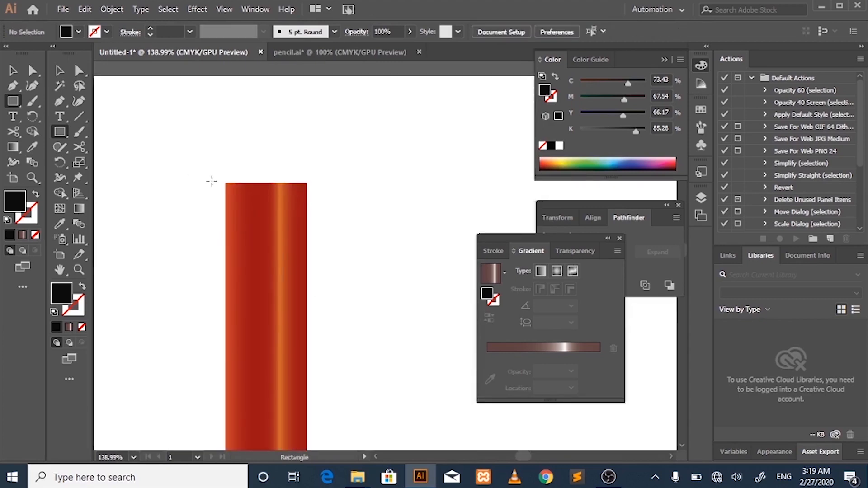
pyautogui.moveTo(225, 182); pyautogui.dragTo(307, 83)
pyautogui.press('v')
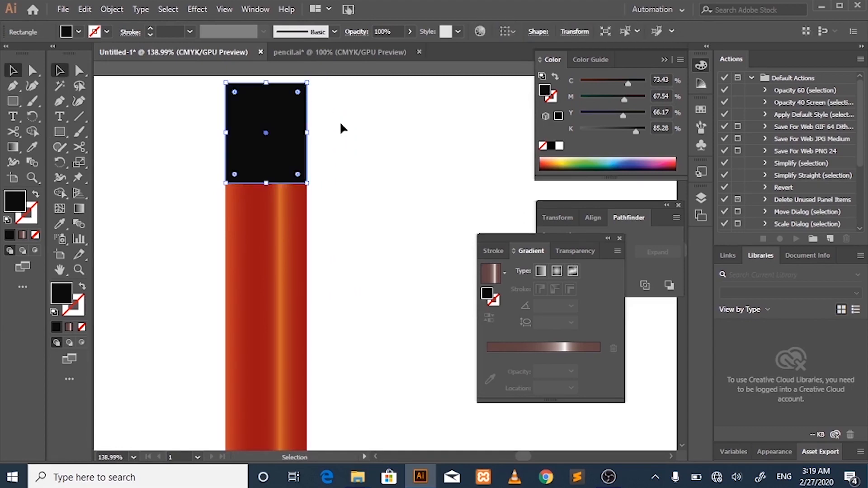
pyautogui.click(354, 140)
# Step: Fill the rectangle on top of the pencil body with bright yellow F9F91E
pyautogui.click(307, 143)
pyautogui.doubleClick(19, 202)
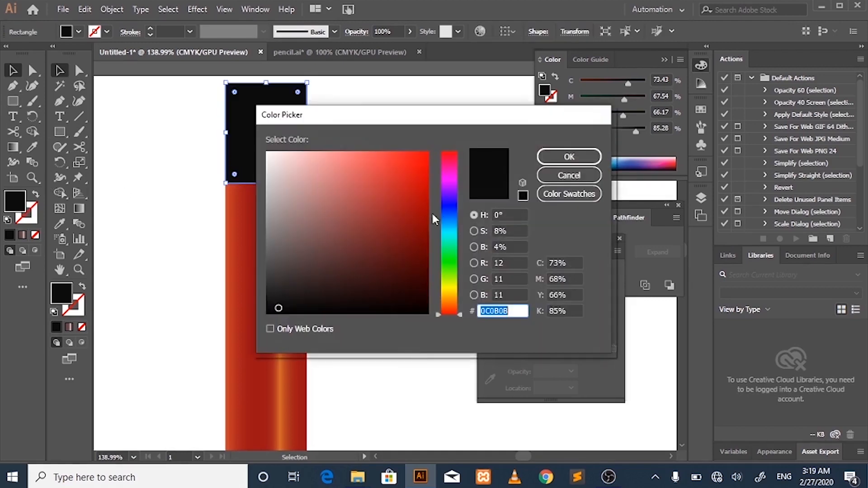
pyautogui.moveTo(448, 228); pyautogui.dragTo(449, 286)
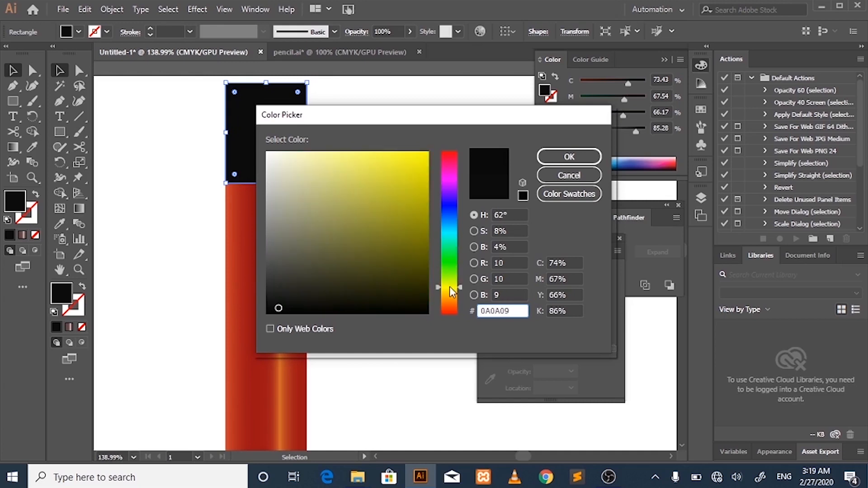
pyautogui.moveTo(397, 203)
pyautogui.mouseDown()
pyautogui.moveTo(416, 141)
pyautogui.moveTo(409, 155)
pyautogui.mouseUp()
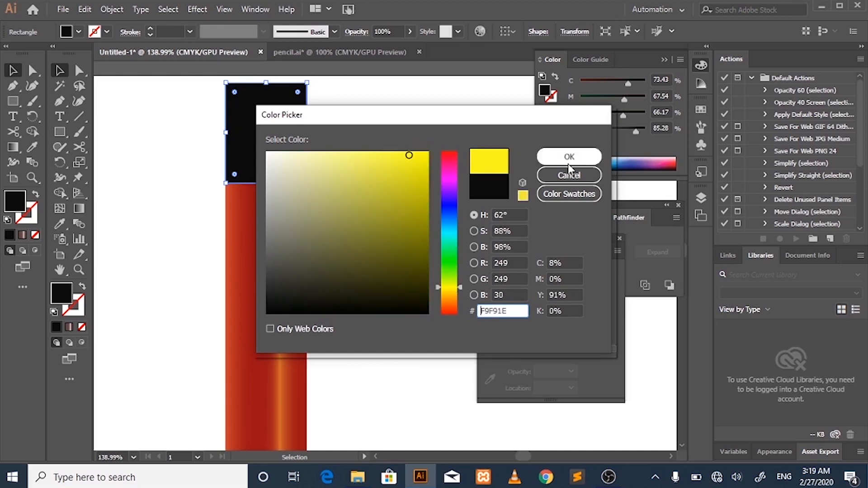
pyautogui.click(569, 157)
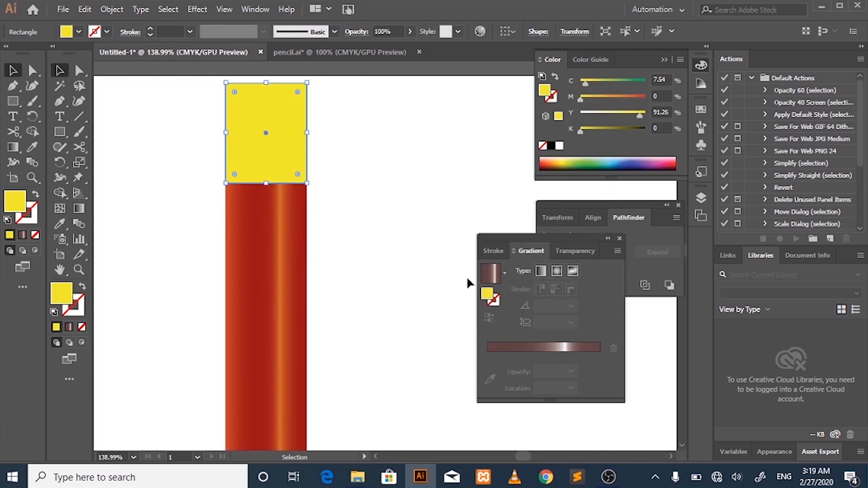
# Step: Apply the linear gradient to the yellow block and replace its brown and white stops with yellow ones
pyautogui.click(544, 348)
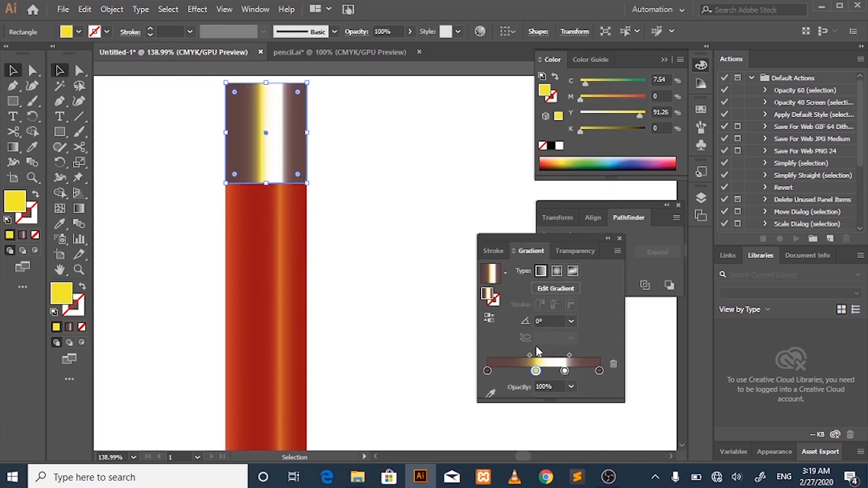
pyautogui.moveTo(565, 370); pyautogui.dragTo(567, 398)
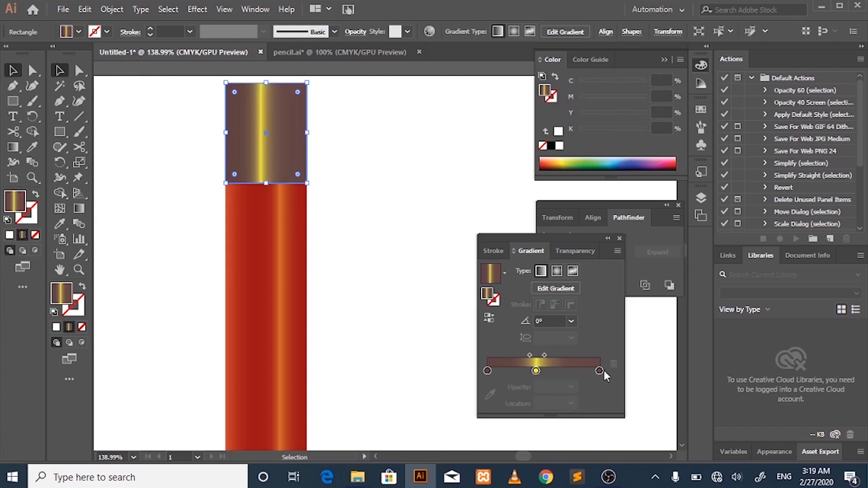
pyautogui.moveTo(600, 369); pyautogui.dragTo(588, 398)
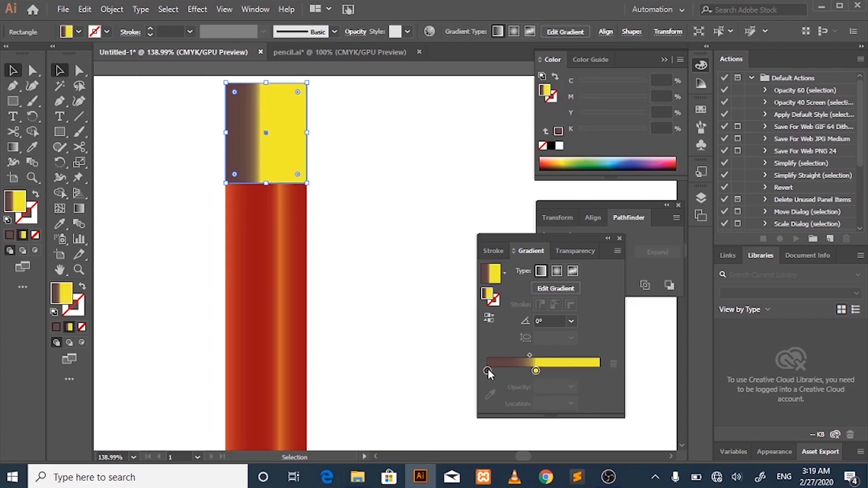
pyautogui.click(487, 371)
pyautogui.keyDown('alt'); pyautogui.moveTo(537, 370); pyautogui.dragTo(474, 406); pyautogui.keyUp('alt')
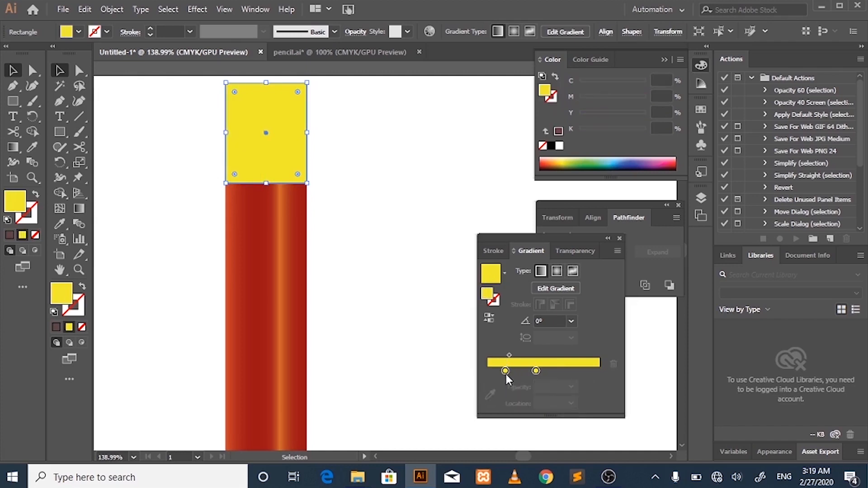
# Step: Spread the two yellow gradient stops to both ends and recolor the end stop orange with magenta at 67%
pyautogui.moveTo(506, 371); pyautogui.dragTo(599, 371)
pyautogui.doubleClick(599, 371)
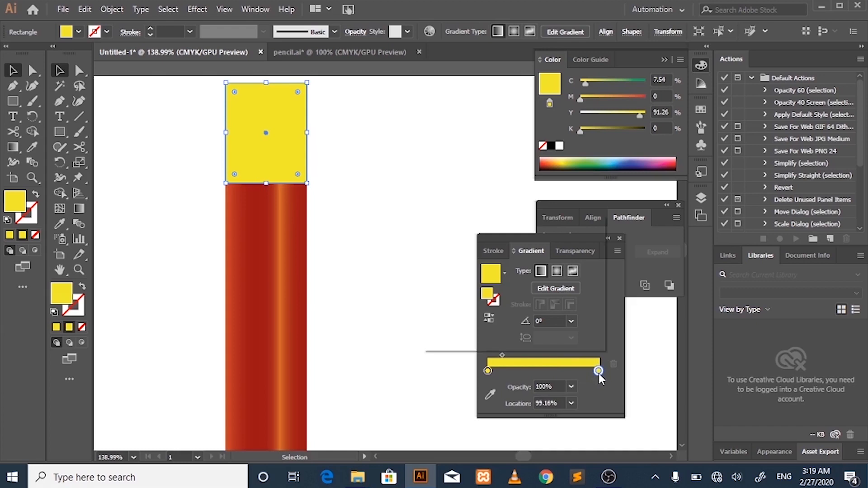
pyautogui.moveTo(529, 270); pyautogui.dragTo(536, 270)
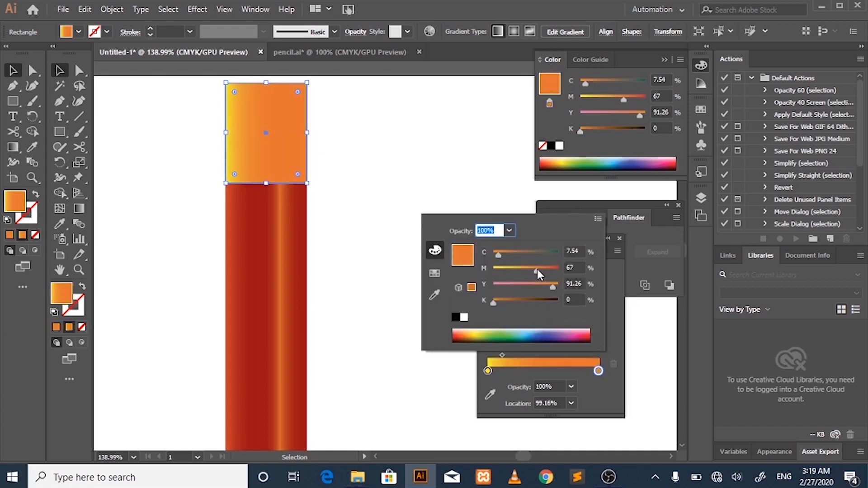
pyautogui.click(506, 371)
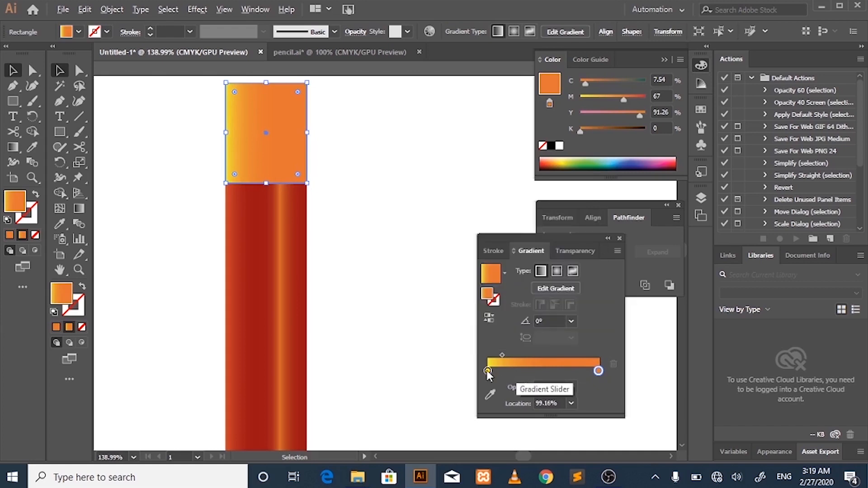
# Step: Build the block's gradient from four yellow stops alternating with three orange ones, adjust the midpoints between them and deselect the block
pyautogui.moveTo(487, 370); pyautogui.dragTo(608, 369)
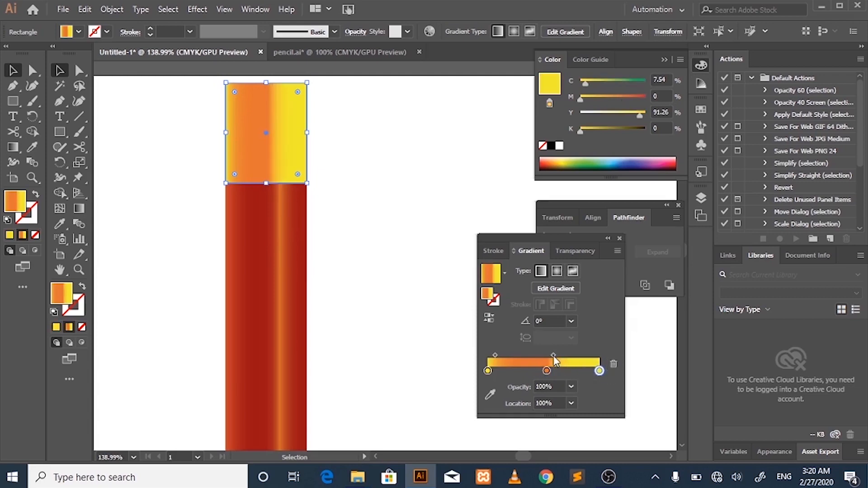
pyautogui.moveTo(554, 357); pyautogui.dragTo(571, 371)
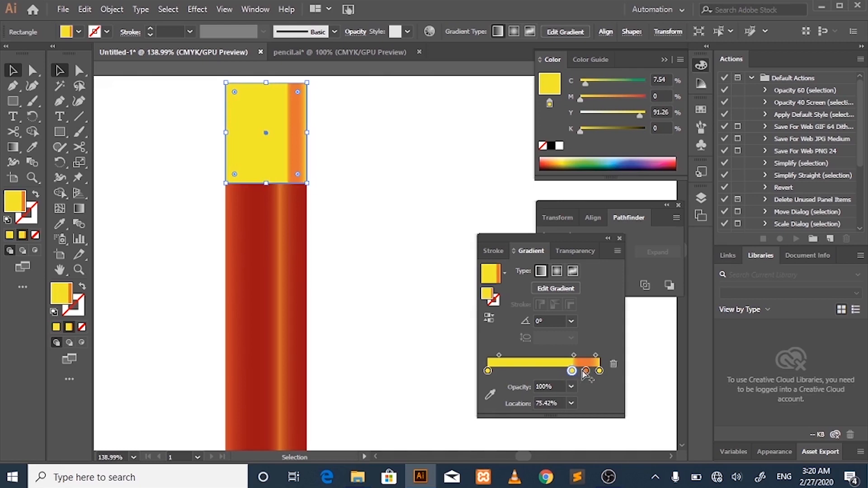
pyautogui.moveTo(575, 373); pyautogui.dragTo(502, 355)
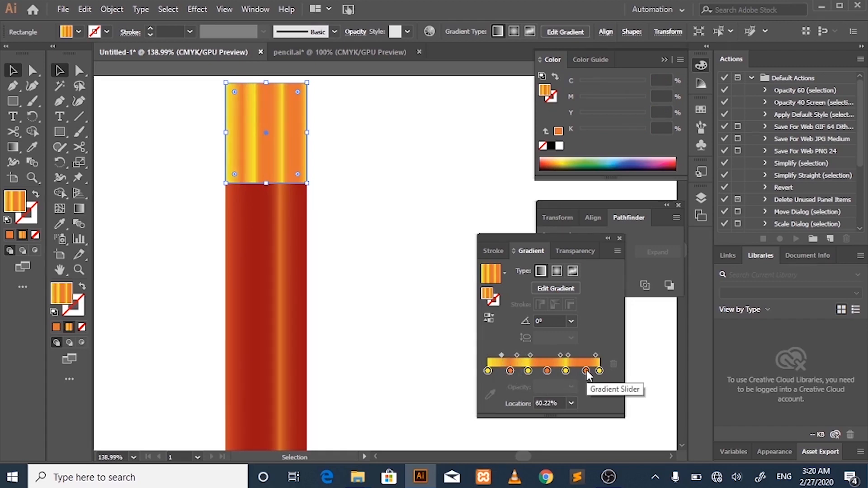
pyautogui.moveTo(595, 356); pyautogui.dragTo(582, 360)
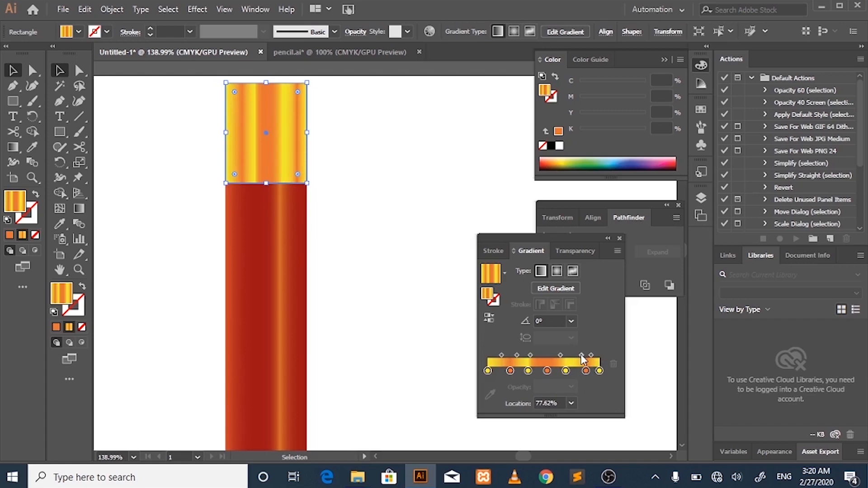
pyautogui.moveTo(582, 359); pyautogui.dragTo(541, 356)
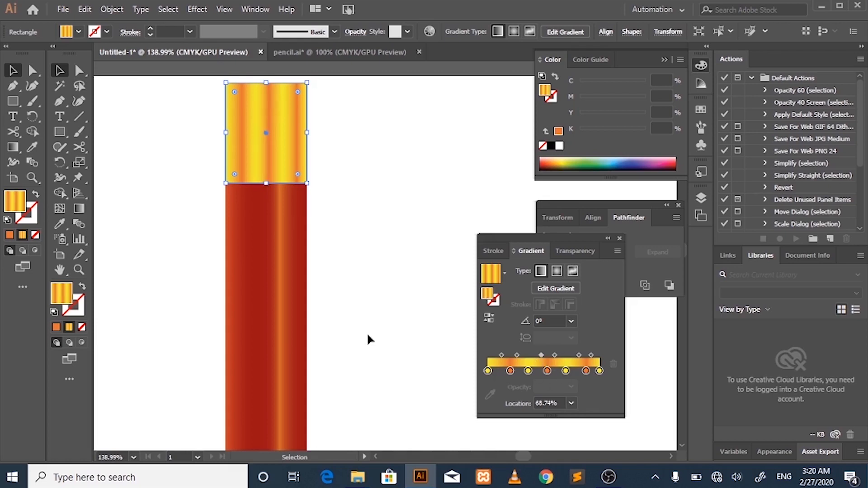
pyautogui.click(433, 248)
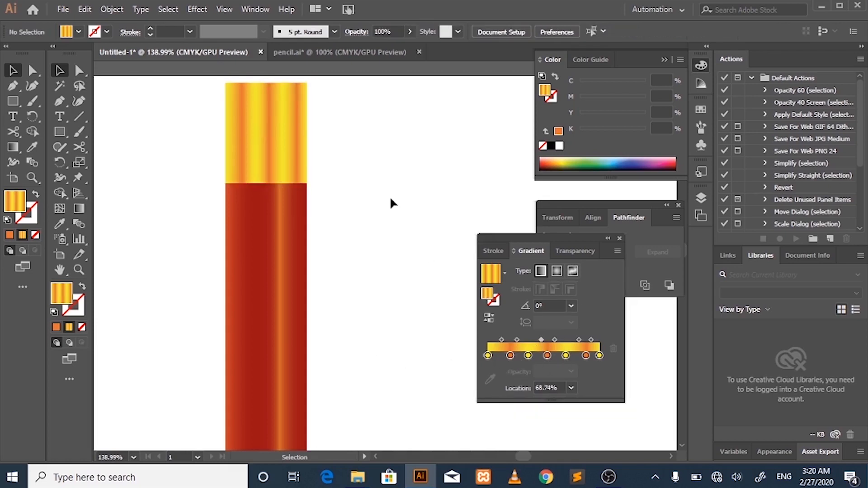
# Step: Draw a thin horizontal rectangle with the yellow-orange gradient on the empty artboard beside the block, about half the block's width
pyautogui.scroll(3, 389, 196)
pyautogui.scroll(-3, 391, 199)
pyautogui.moveTo(583, 236); pyautogui.dragTo(628, 309)
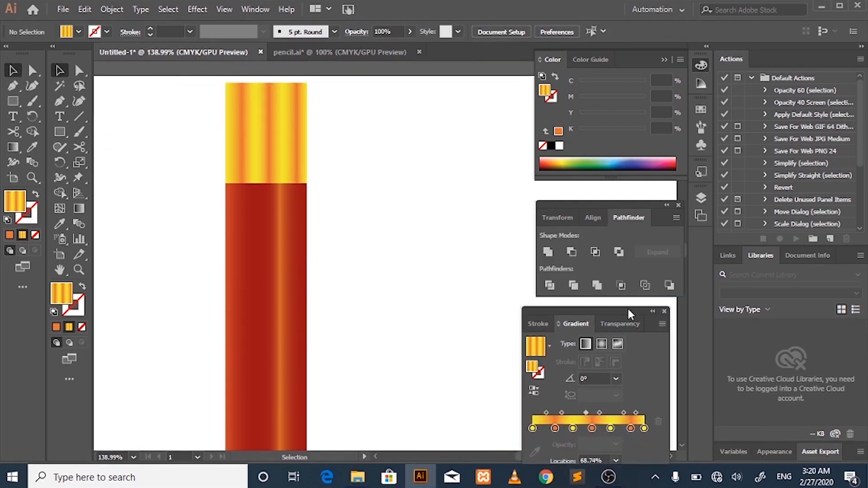
pyautogui.click(8, 103)
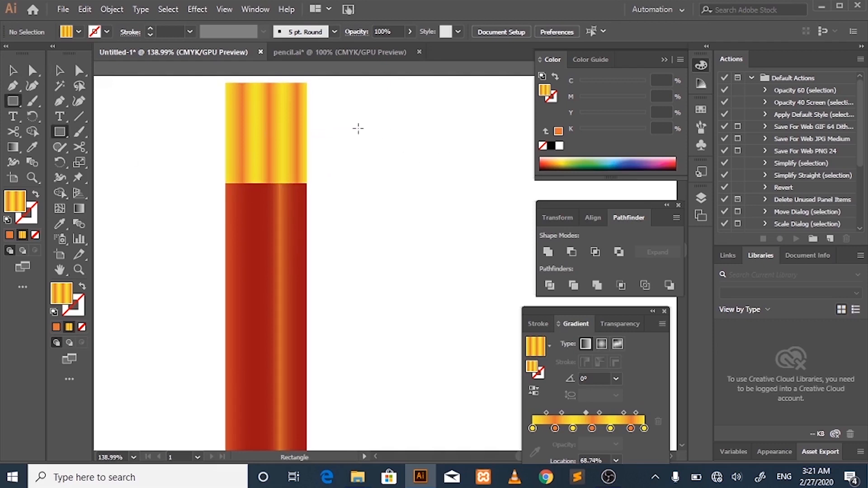
pyautogui.moveTo(358, 129); pyautogui.dragTo(402, 132)
pyautogui.press('v')
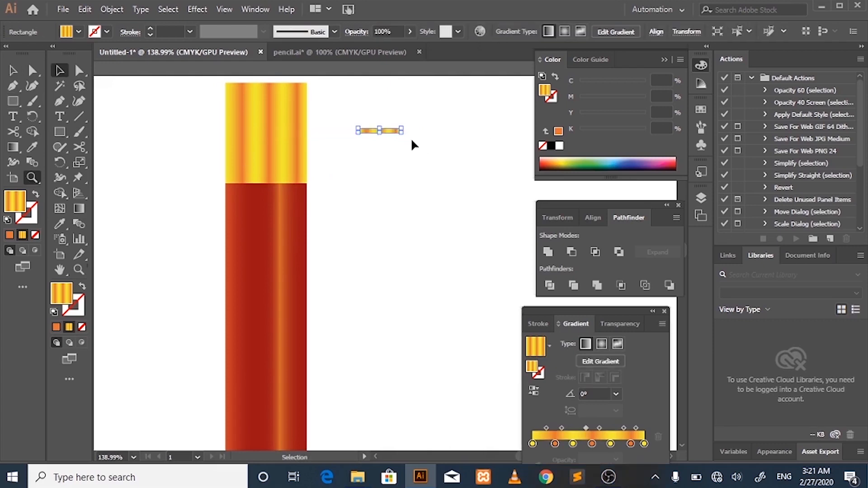
# Step: Round the corners of the thin gradient rectangle by about 0.68 mm so that both its ends become semicircular
pyautogui.press('z')
pyautogui.click(450, 131)
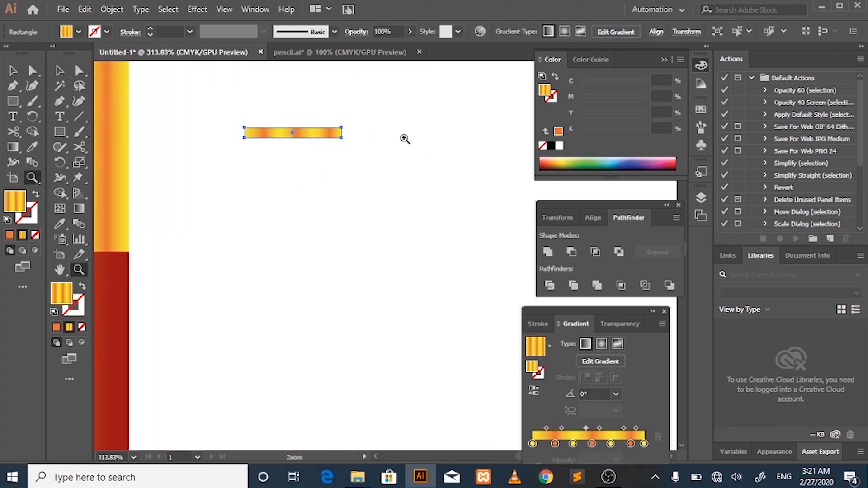
pyautogui.press('v')
pyautogui.click(309, 120)
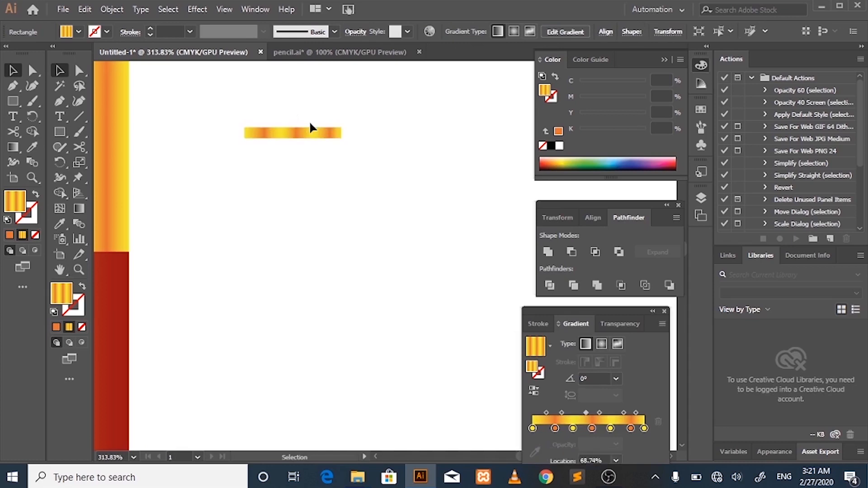
pyautogui.click(299, 133)
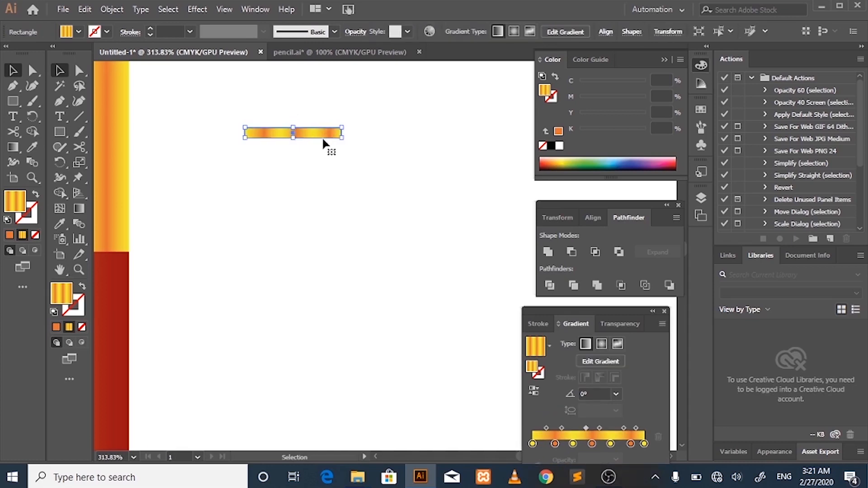
pyautogui.press('a')
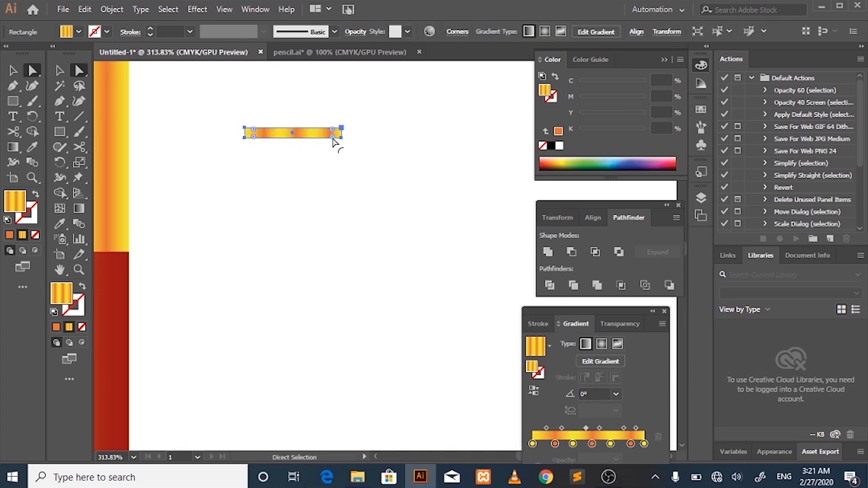
pyautogui.moveTo(333, 141); pyautogui.dragTo(339, 144)
pyautogui.click(325, 164)
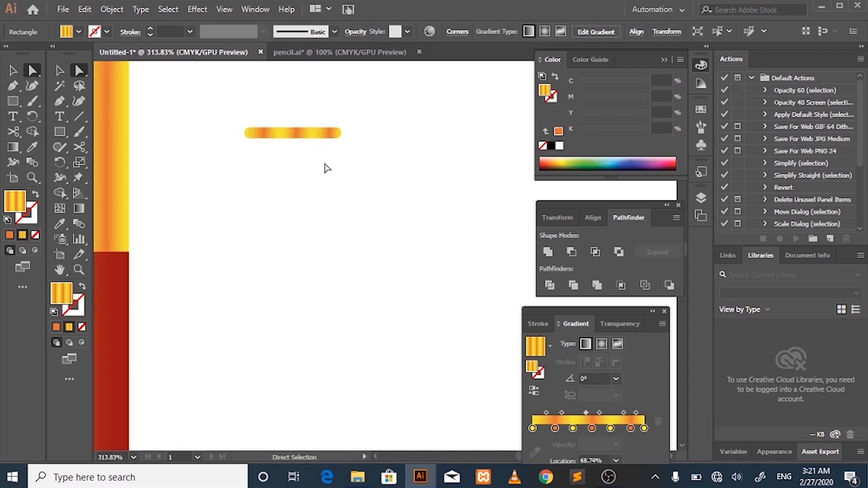
# Step: Duplicate the rounded bar straight down at even spacing to make a column of six bars
pyautogui.click(294, 135)
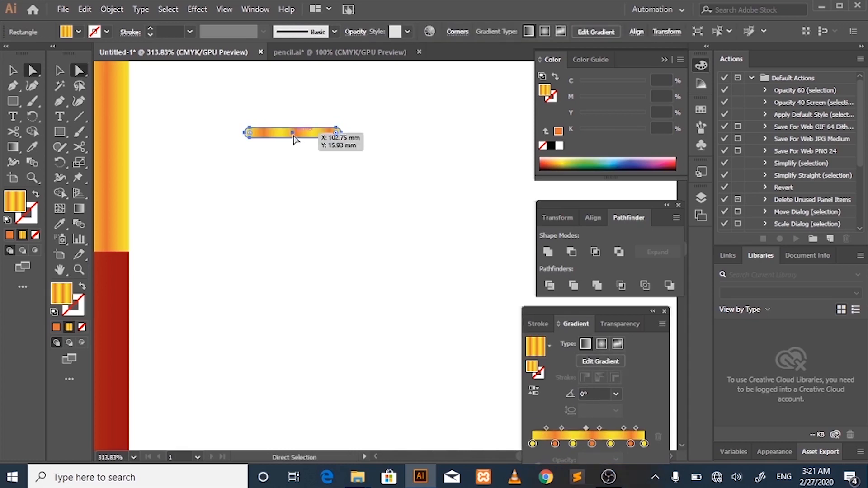
pyautogui.moveTo(294, 138); pyautogui.dragTo(294, 149)
pyautogui.moveTo(294, 149); pyautogui.dragTo(304, 171)
pyautogui.hotkey('ctrl', 'd')
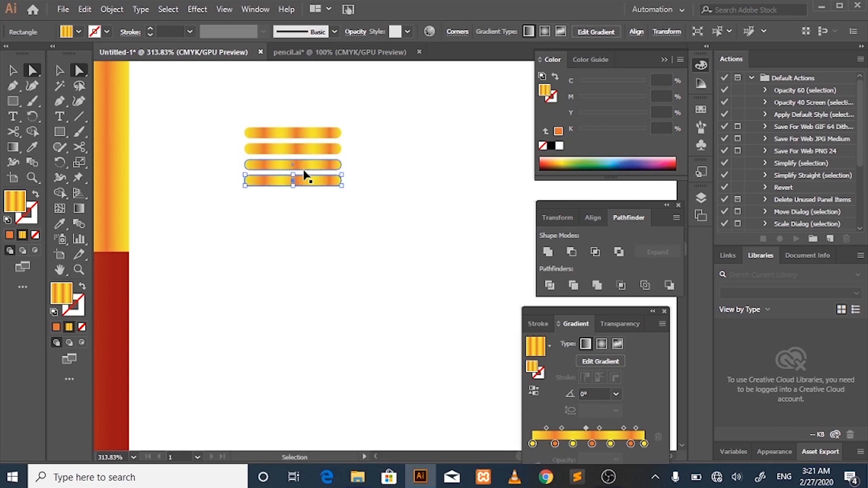
pyautogui.hotkey('ctrl', 'd')
pyautogui.hotkey('ctrl', 'd')
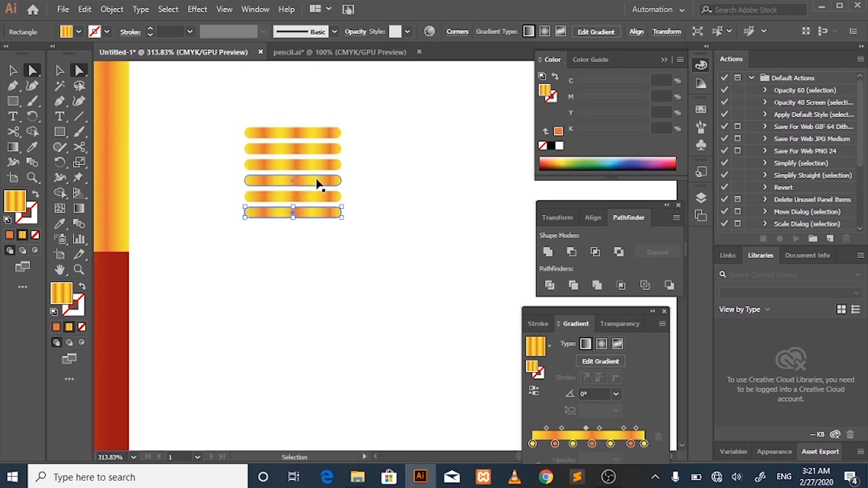
# Step: Select all six bars and place a copy of the column right beside the original with a small gap
pyautogui.moveTo(231, 123); pyautogui.dragTo(352, 255)
pyautogui.press('v')
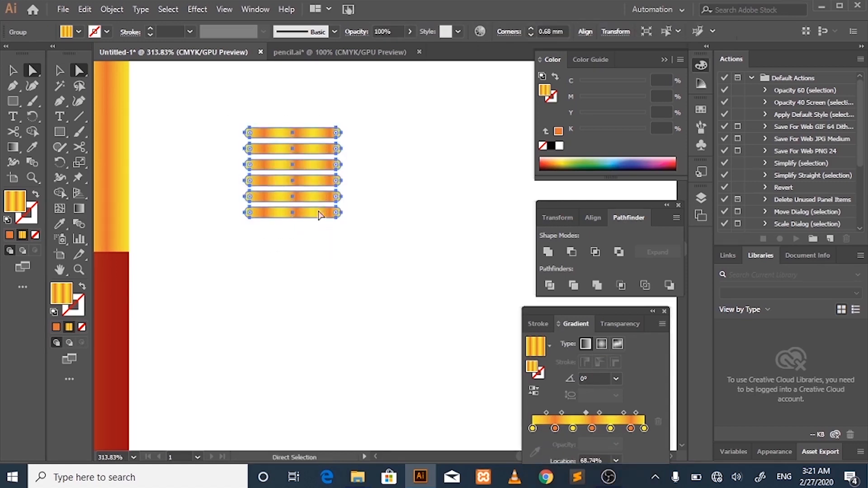
pyautogui.moveTo(304, 203); pyautogui.dragTo(409, 205)
pyautogui.press('a')
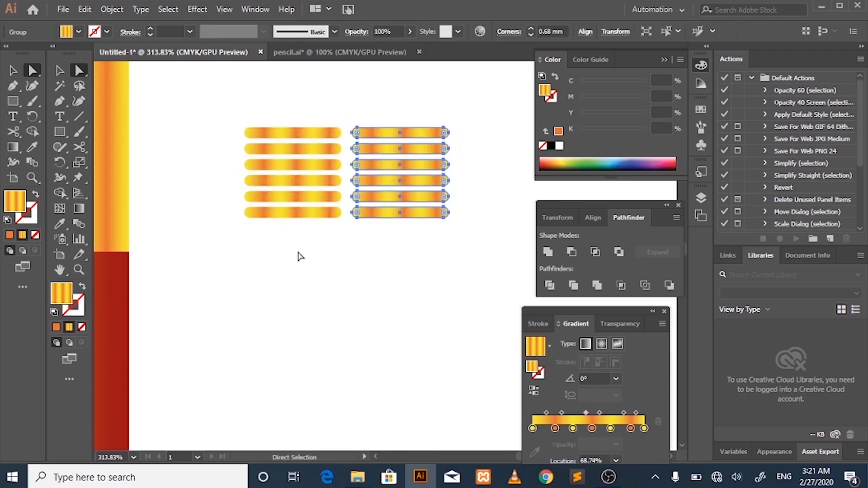
# Step: Scale both bar columns down slightly, move them up beside the striped block, and place a copy of them directly below
pyautogui.scroll(-1, 290, 264)
pyautogui.press('z')
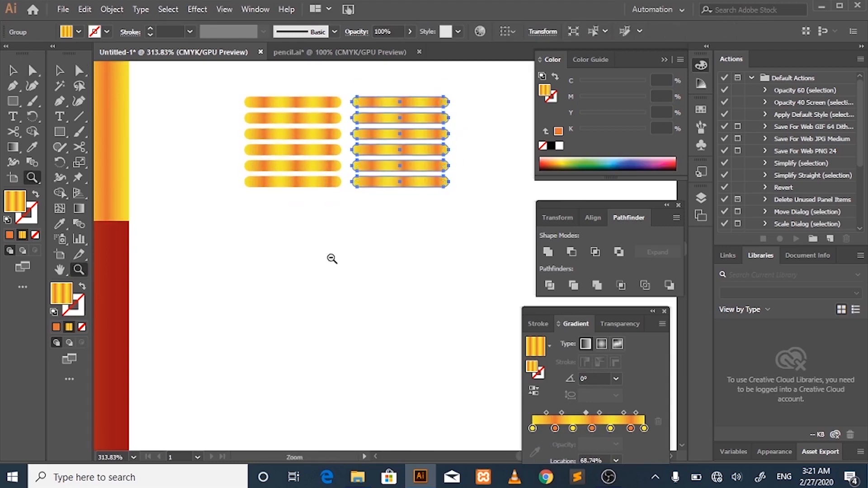
pyautogui.moveTo(331, 258); pyautogui.dragTo(227, 231)
pyautogui.press('v')
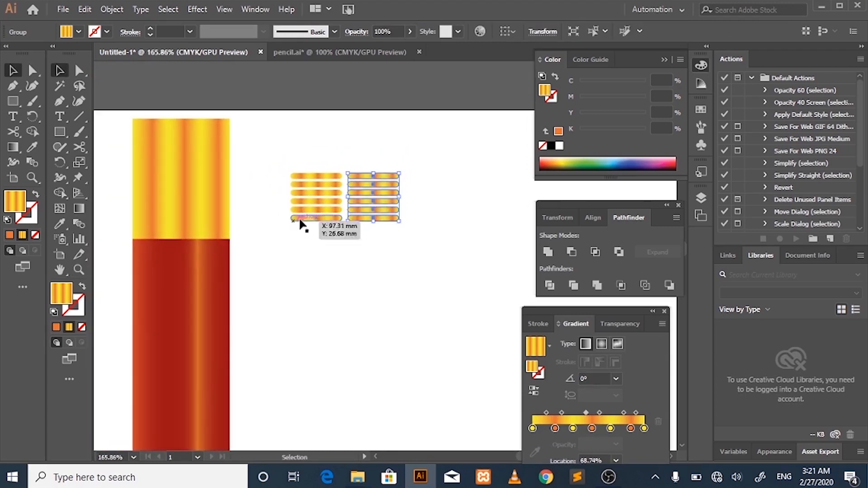
pyautogui.moveTo(323, 198); pyautogui.dragTo(438, 259)
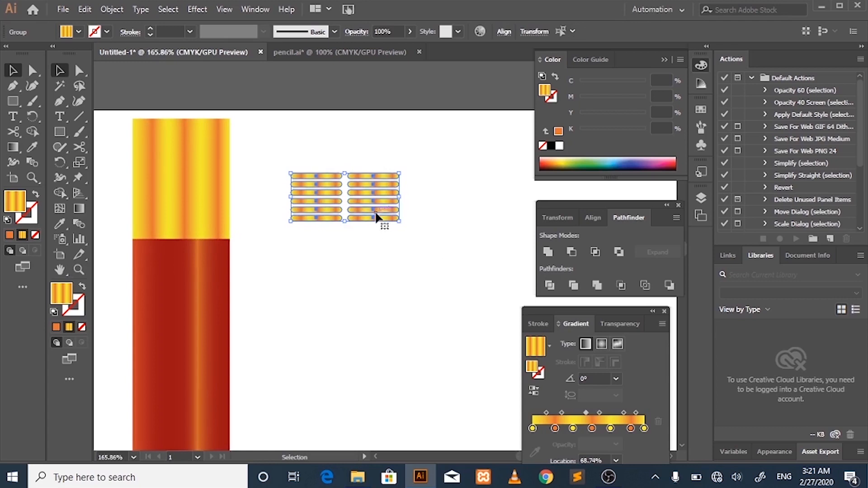
pyautogui.moveTo(376, 217); pyautogui.dragTo(400, 199)
pyautogui.moveTo(312, 183); pyautogui.dragTo(357, 195)
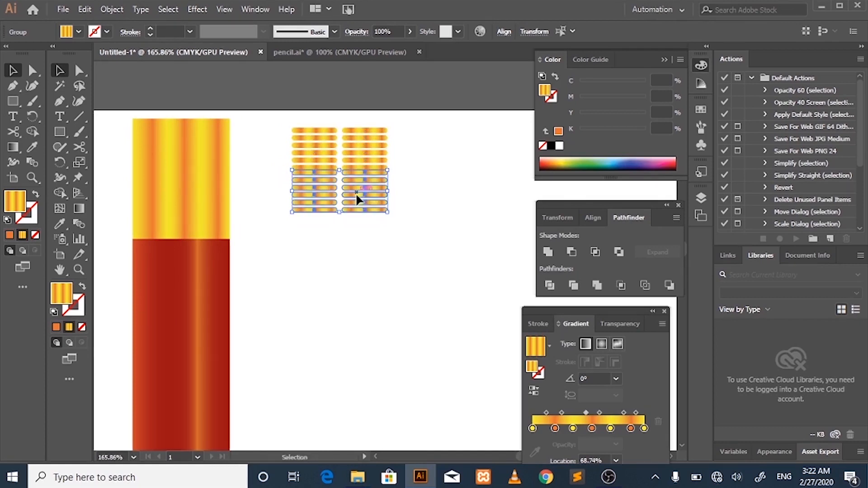
pyautogui.click(408, 193)
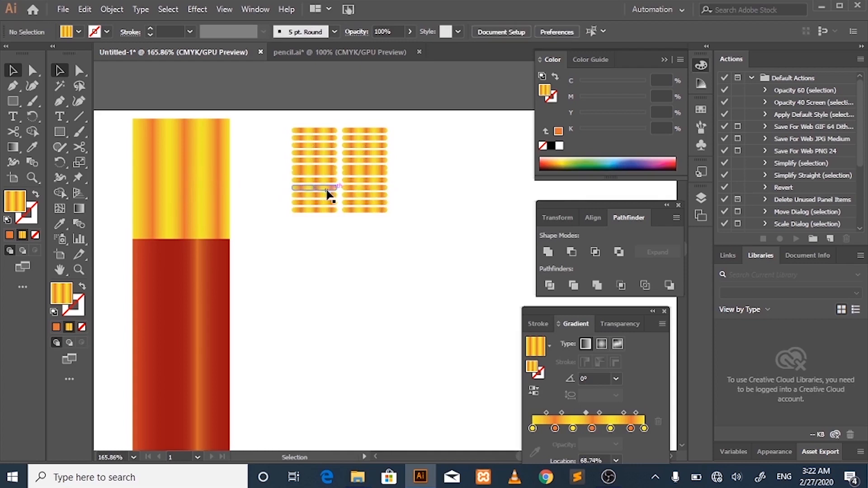
# Step: Undo the overlapping copy of the two bar columns and place a copy directly below the original set with a small gap
pyautogui.hotkey('ctrl', 'z')
pyautogui.moveTo(318, 153); pyautogui.dragTo(317, 207)
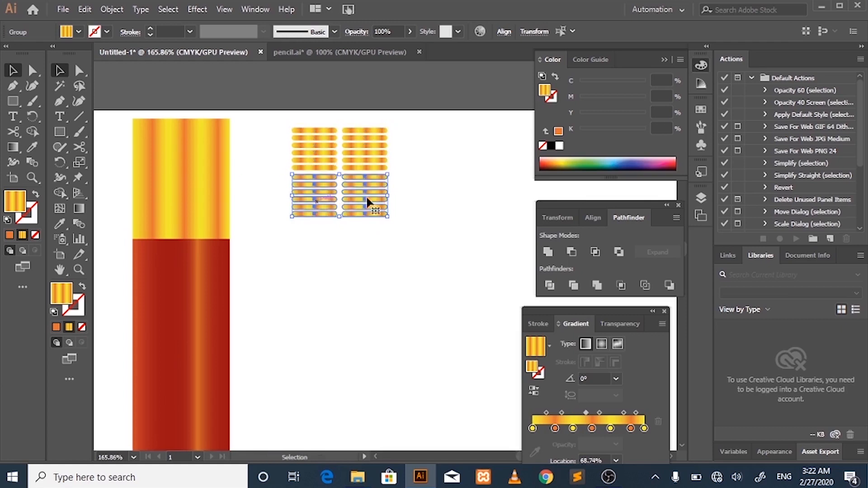
pyautogui.click(437, 164)
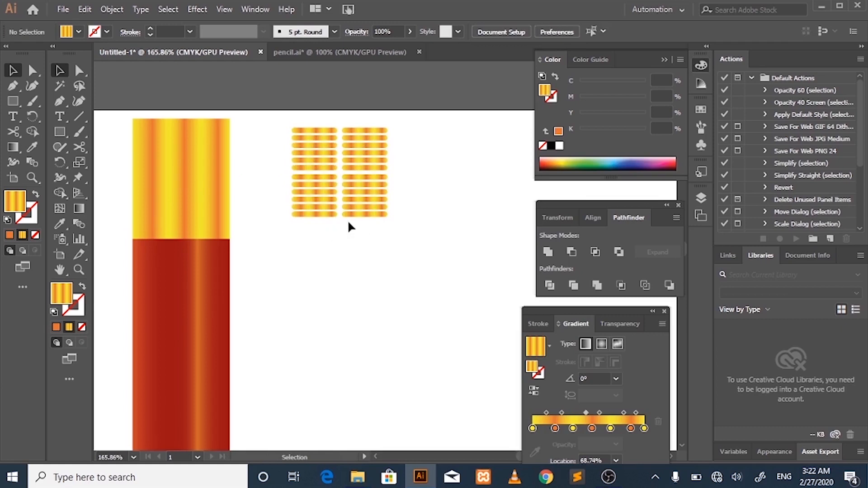
# Step: Select the lower set of bars and repeat the duplication to add a third set below at the same spacing
pyautogui.click(327, 208)
pyautogui.keyDown('shift'); pyautogui.click(360, 217); pyautogui.keyUp('shift')
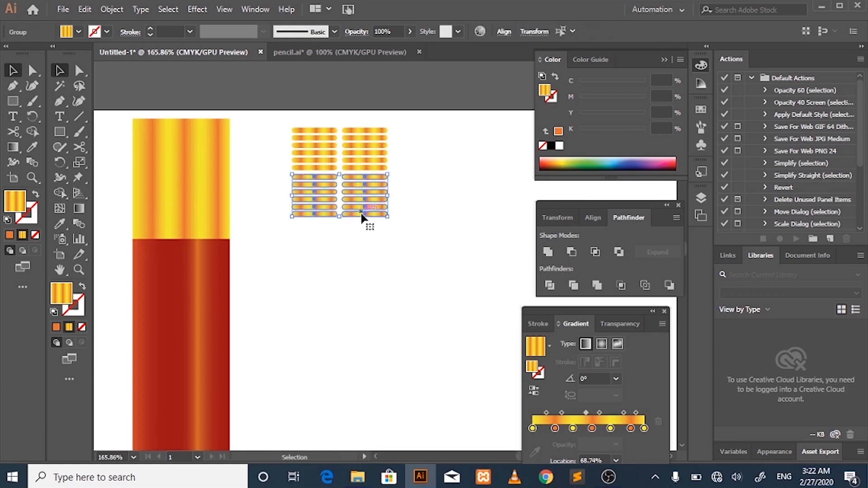
pyautogui.hotkey('ctrl', 'd')
pyautogui.click(453, 212)
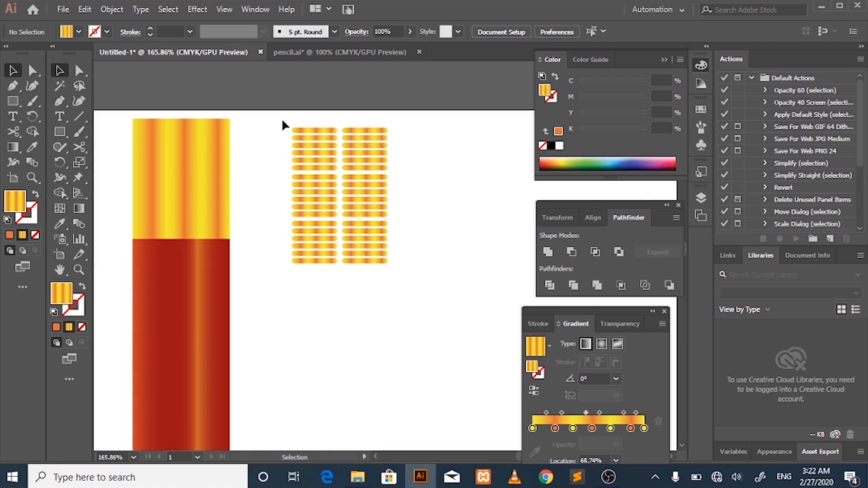
# Step: Group all the rounded bars and move them onto the yellow-orange striped block, starting at its upper edge
pyautogui.moveTo(281, 119); pyautogui.dragTo(447, 292)
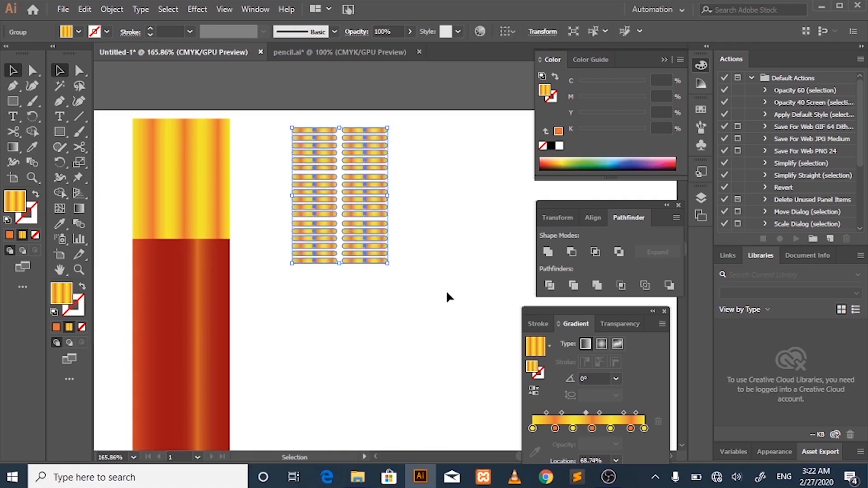
pyautogui.click(446, 255)
pyautogui.click(364, 217)
pyautogui.moveTo(375, 223); pyautogui.dragTo(216, 218)
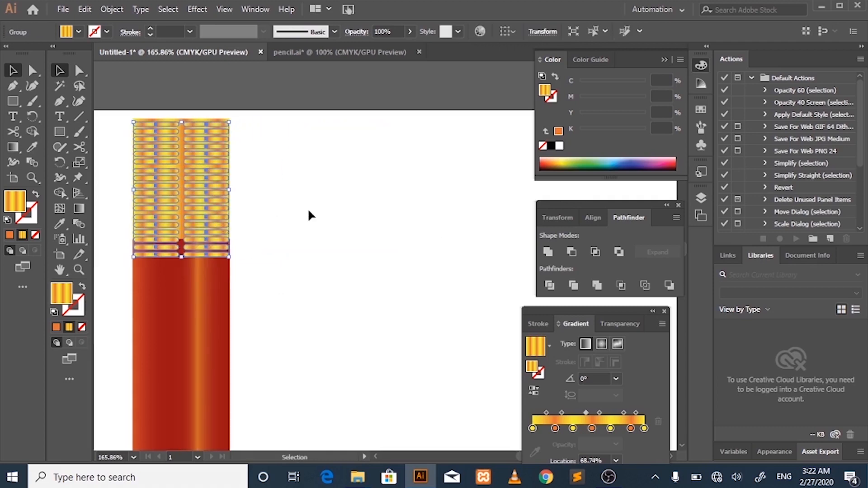
pyautogui.click(281, 209)
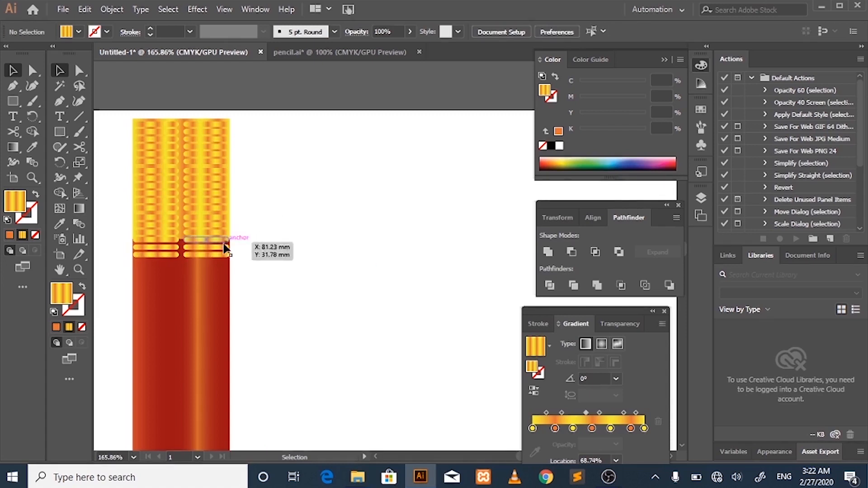
# Step: Shorten the bar group vertically so that its lower end meets the boundary between the striped block and the red body
pyautogui.click(205, 247)
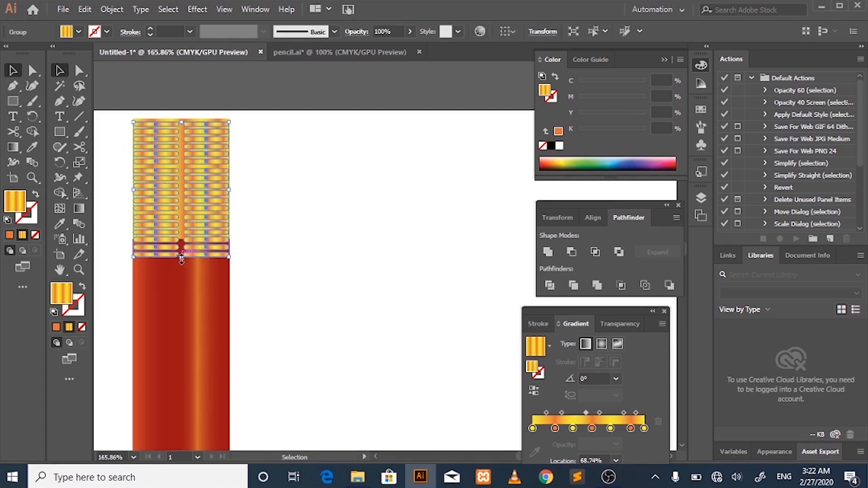
pyautogui.moveTo(181, 257); pyautogui.dragTo(181, 242)
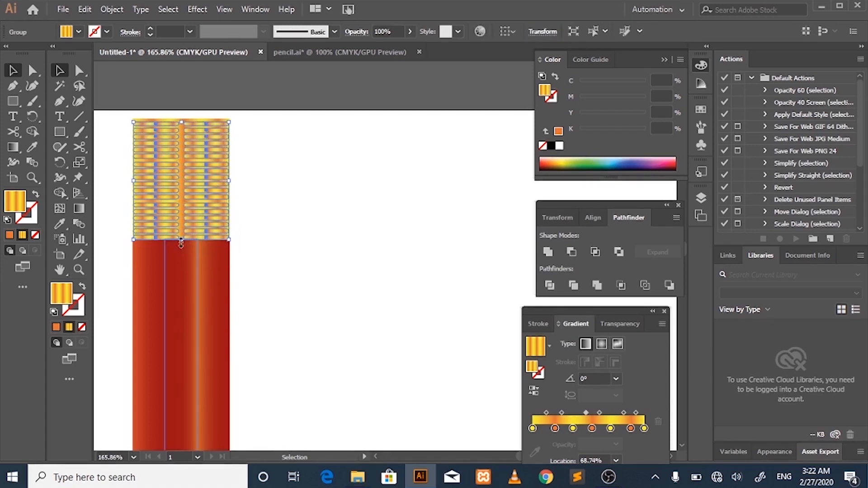
pyautogui.click(278, 238)
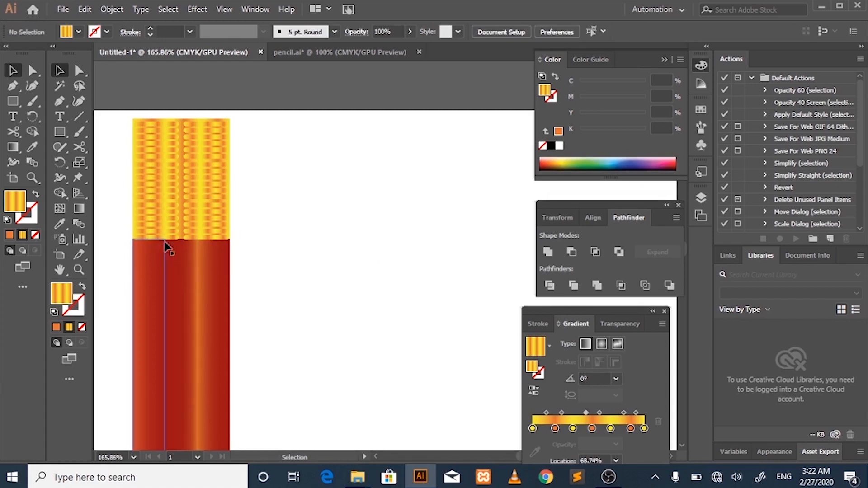
pyautogui.click(182, 237)
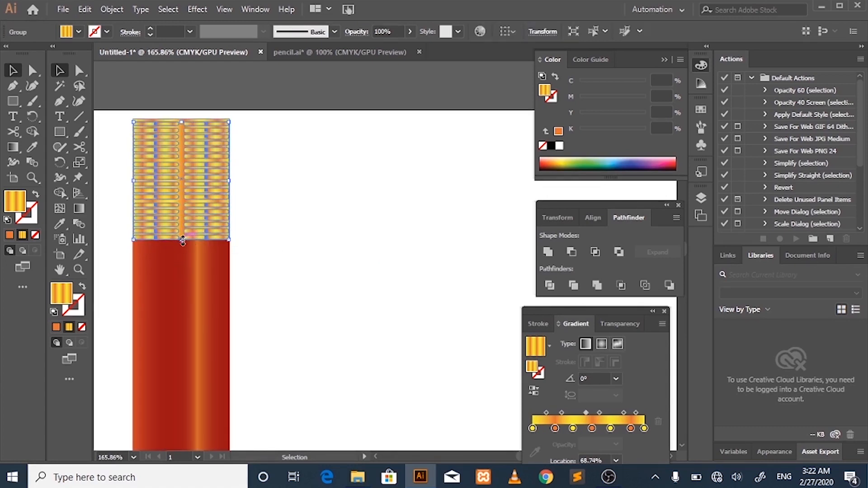
pyautogui.moveTo(182, 240); pyautogui.dragTo(181, 239)
pyautogui.click(267, 230)
# Step: Lower the upper edge of the striped rectangle slightly so that it lines up with the uppermost row of bars
pyautogui.press('z')
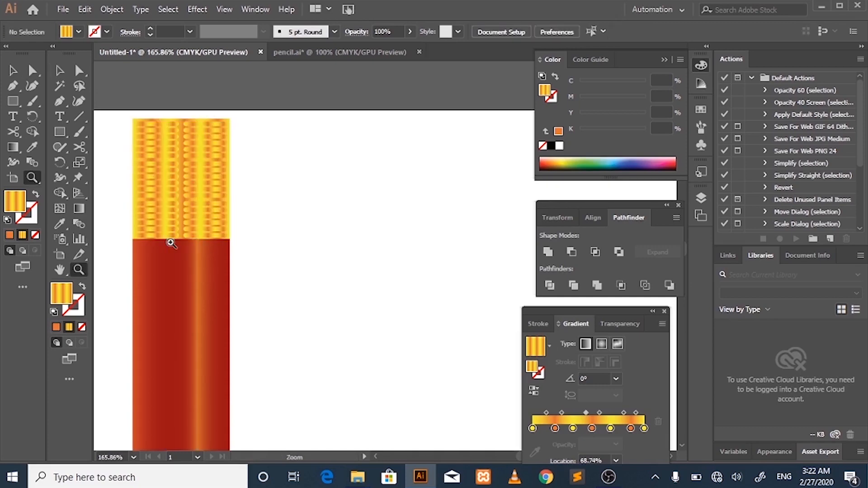
pyautogui.moveTo(122, 163); pyautogui.dragTo(226, 180)
pyautogui.scroll(-2, 226, 180)
pyautogui.scroll(5, 227, 179)
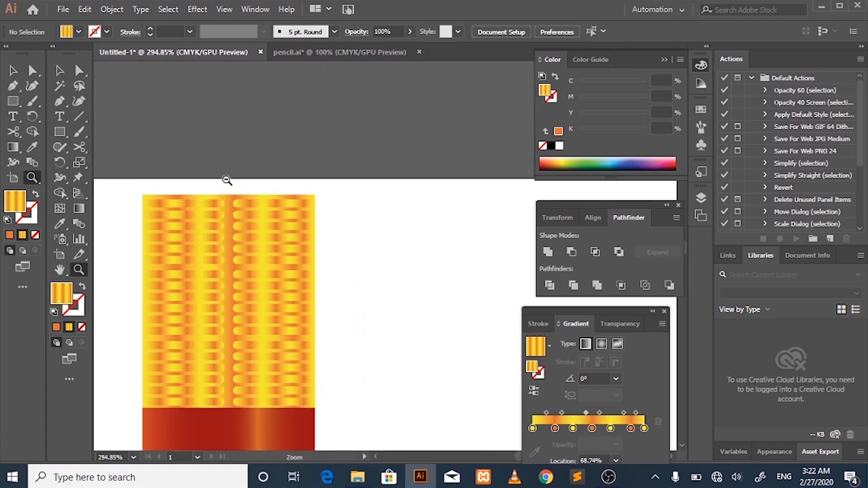
pyautogui.scroll(-4, 226, 180)
pyautogui.press('v')
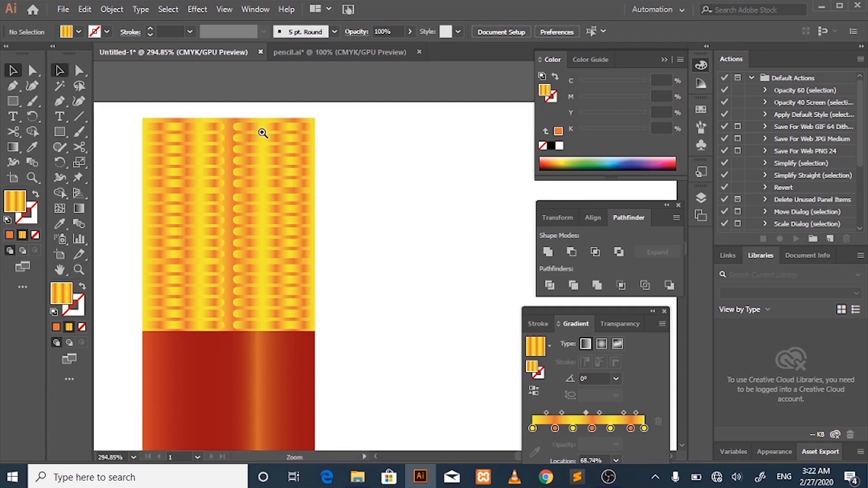
pyautogui.click(241, 128)
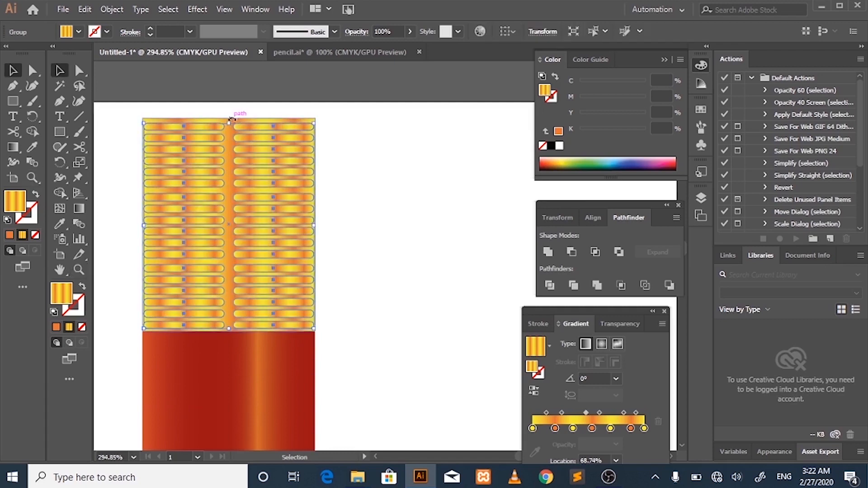
pyautogui.click(242, 118)
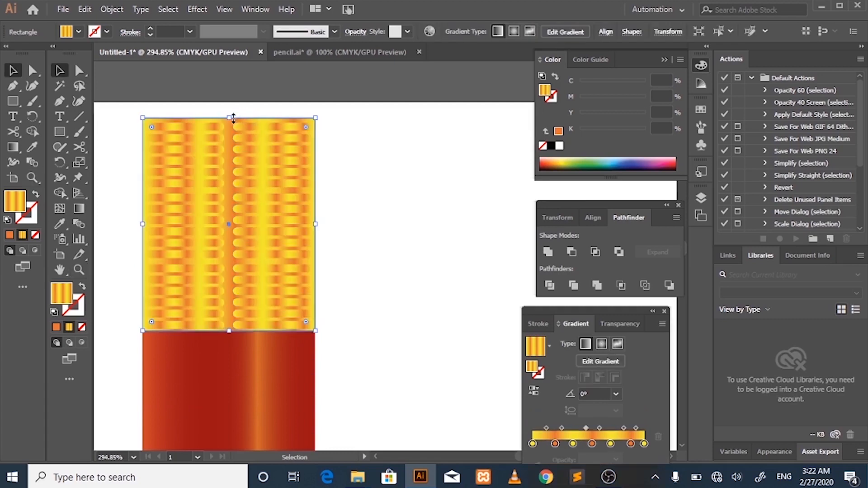
pyautogui.moveTo(231, 118); pyautogui.dragTo(231, 122)
pyautogui.click(350, 135)
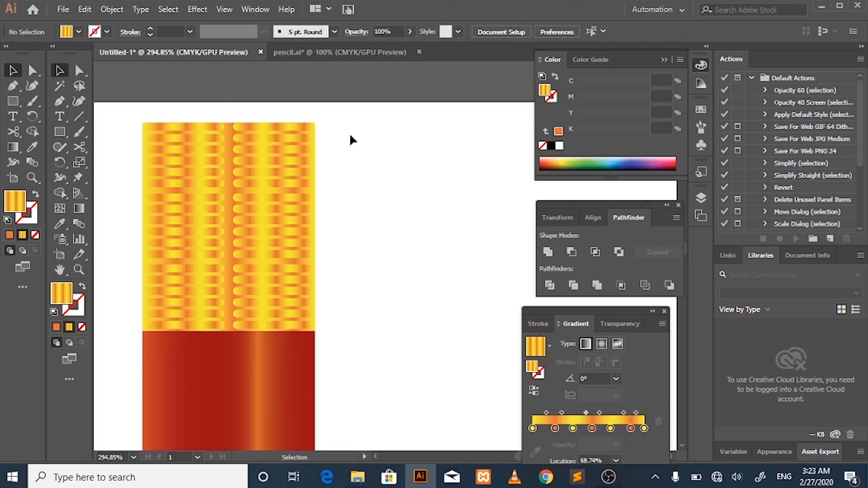
# Step: Examine the whole pencil from the metal band down to the lead
pyautogui.scroll(-2, 350, 135)
pyautogui.press('z')
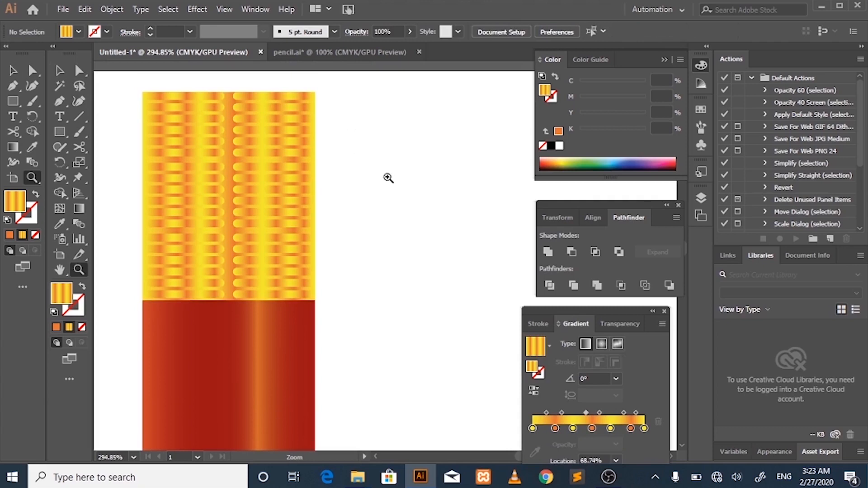
pyautogui.moveTo(388, 178); pyautogui.dragTo(206, 89)
pyautogui.moveTo(299, 281); pyautogui.dragTo(189, 219)
pyautogui.scroll(-6, 189, 218)
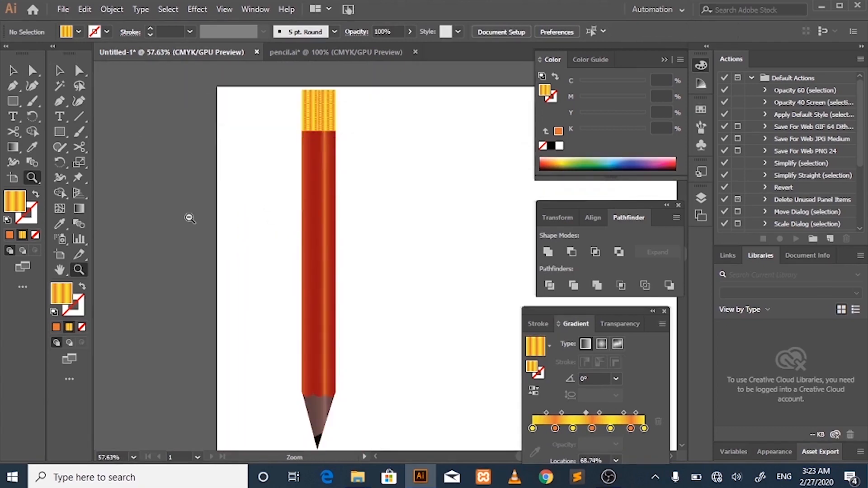
pyautogui.scroll(2, 190, 219)
pyautogui.scroll(2, 365, 116)
pyautogui.scroll(-5, 364, 116)
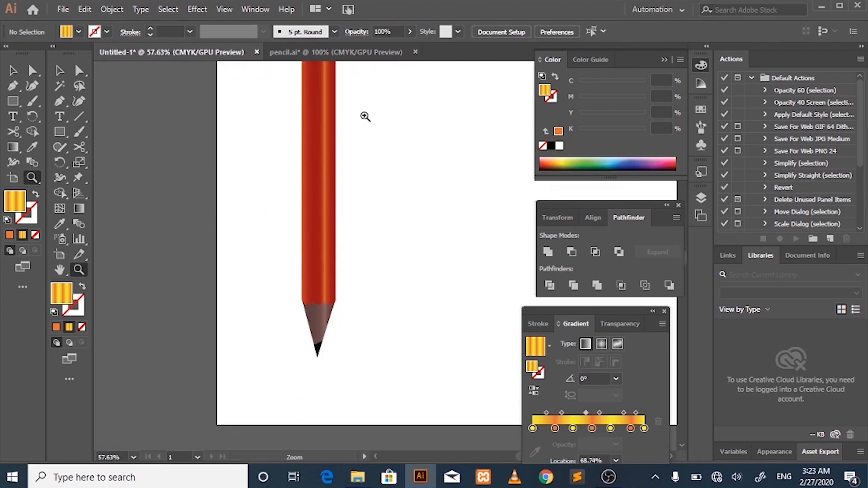
# Step: Select the entire pencil and move it straight down to leave space above the metal band
pyautogui.press('v')
pyautogui.press('z')
pyautogui.moveTo(419, 175)
pyautogui.mouseDown()
pyautogui.moveTo(239, 131)
pyautogui.moveTo(398, 137)
pyautogui.mouseUp()
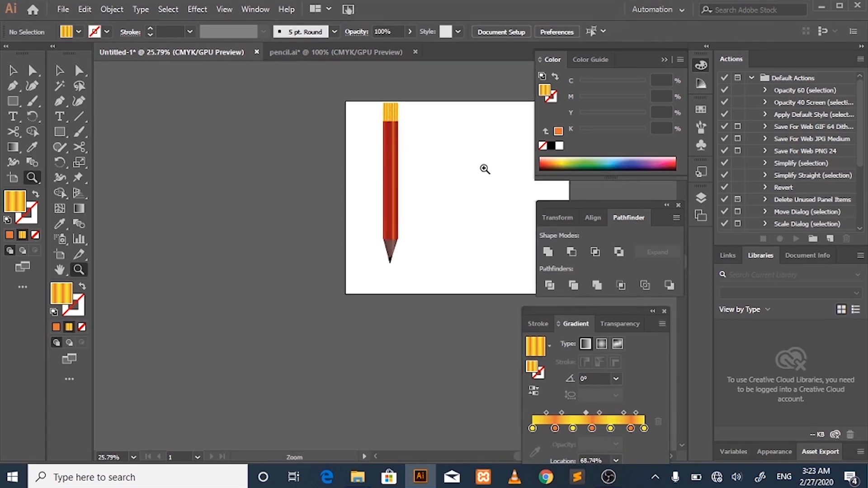
pyautogui.moveTo(484, 168); pyautogui.dragTo(502, 170)
pyautogui.scroll(2, 434, 175)
pyautogui.press('v')
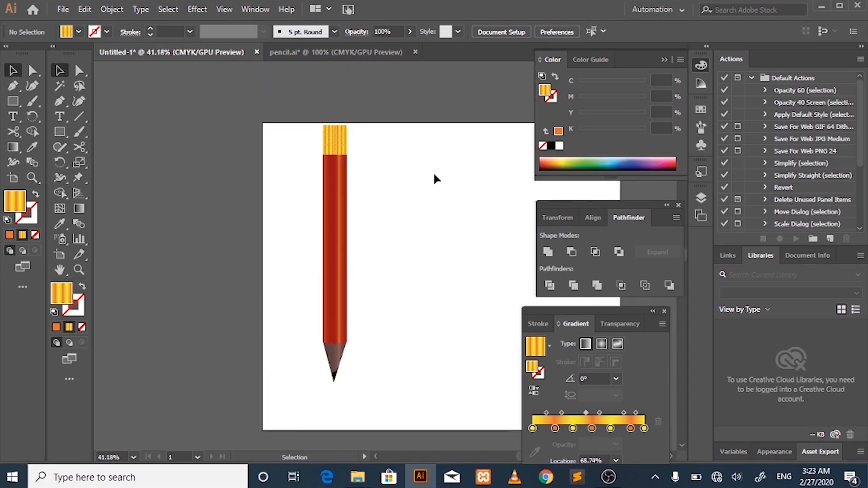
pyautogui.moveTo(299, 126)
pyautogui.mouseDown()
pyautogui.moveTo(445, 345)
pyautogui.moveTo(428, 390)
pyautogui.mouseUp()
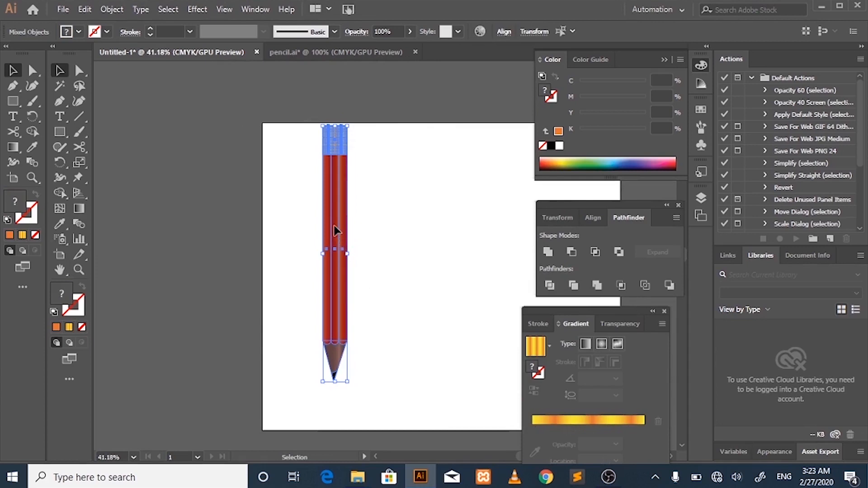
pyautogui.moveTo(335, 228); pyautogui.dragTo(335, 269)
pyautogui.click(387, 251)
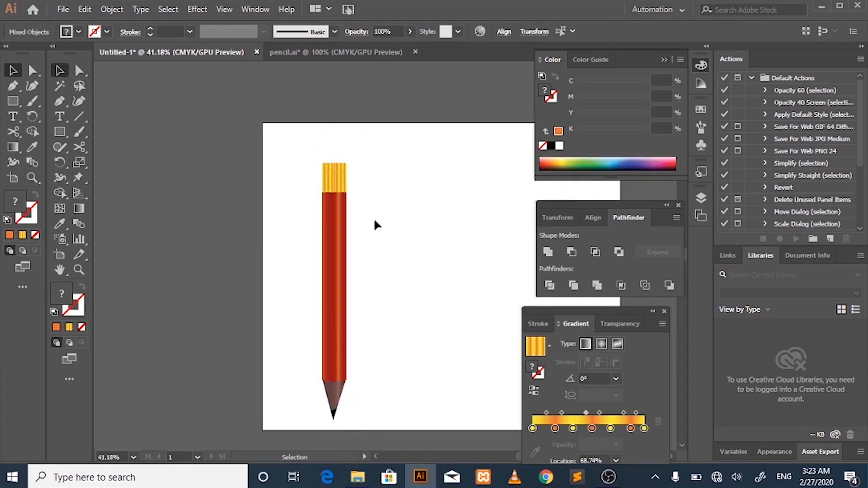
# Step: Draw a rectangle as wide as the metal band, rising above it and slightly overlapping its upper edge, for the eraser
pyautogui.press('z')
pyautogui.moveTo(358, 156)
pyautogui.mouseDown()
pyautogui.moveTo(422, 193)
pyautogui.moveTo(572, 232)
pyautogui.mouseUp()
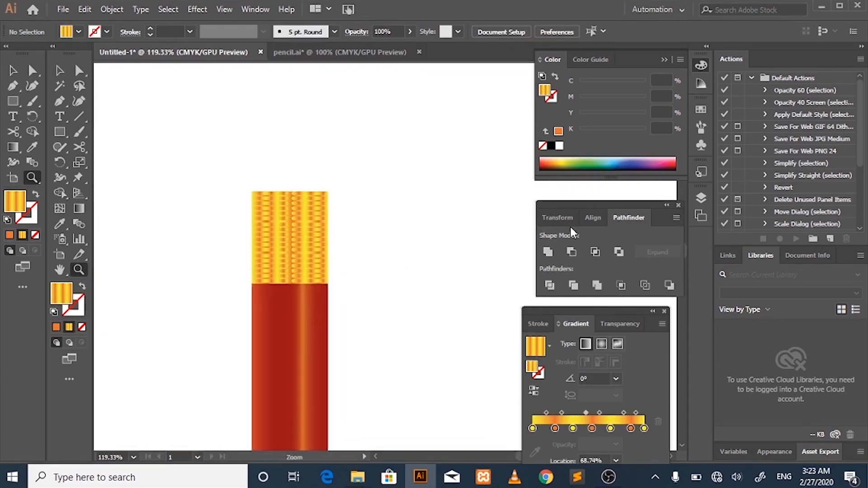
pyautogui.moveTo(340, 176); pyautogui.dragTo(388, 183)
pyautogui.press('v')
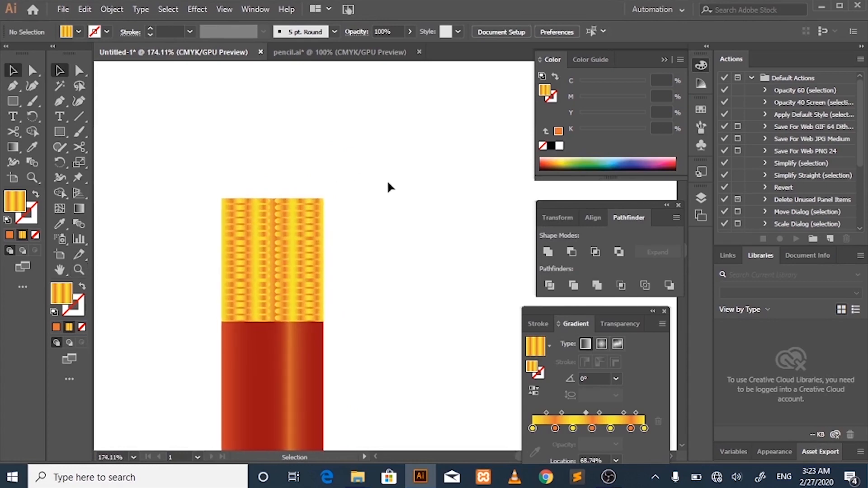
pyautogui.click(14, 102)
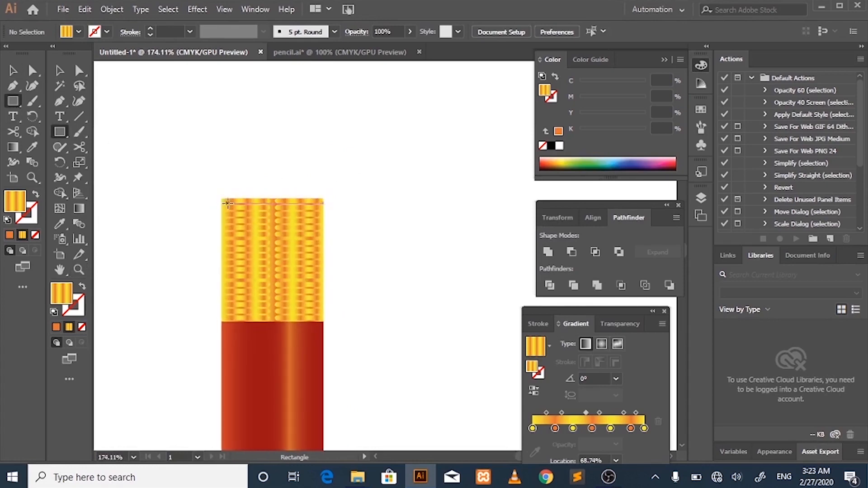
pyautogui.moveTo(221, 211)
pyautogui.mouseDown()
pyautogui.moveTo(320, 213)
pyautogui.moveTo(324, 146)
pyautogui.mouseUp()
pyautogui.press('a')
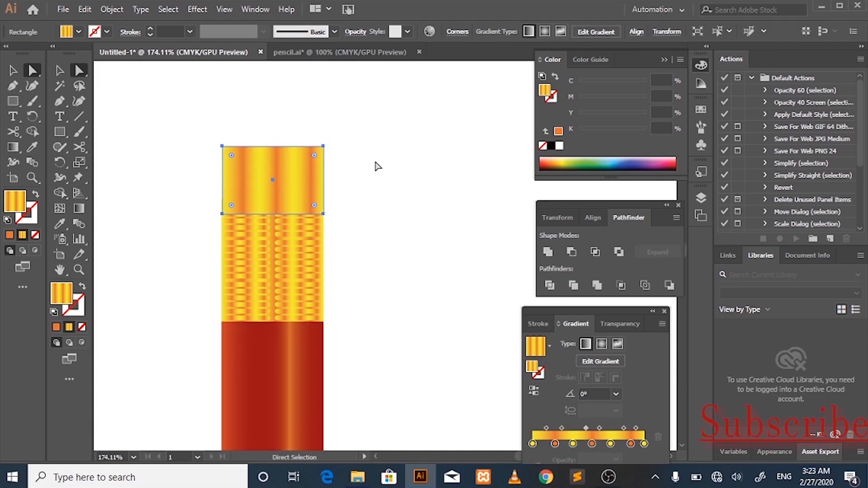
# Step: Fill the eraser rectangle with a solid muted pinkish brown, about C 36, M 58, Y 47, K 8
pyautogui.doubleClick(19, 201)
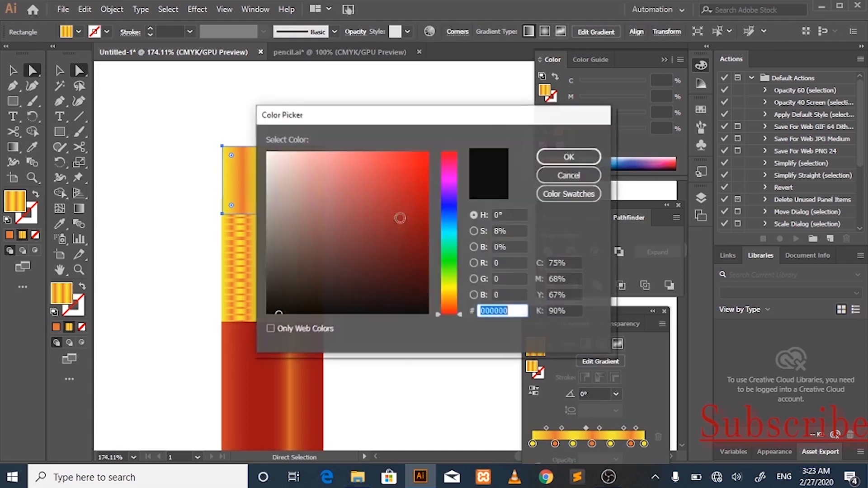
pyautogui.click(317, 211)
pyautogui.moveTo(317, 211); pyautogui.dragTo(312, 213)
pyautogui.click(581, 156)
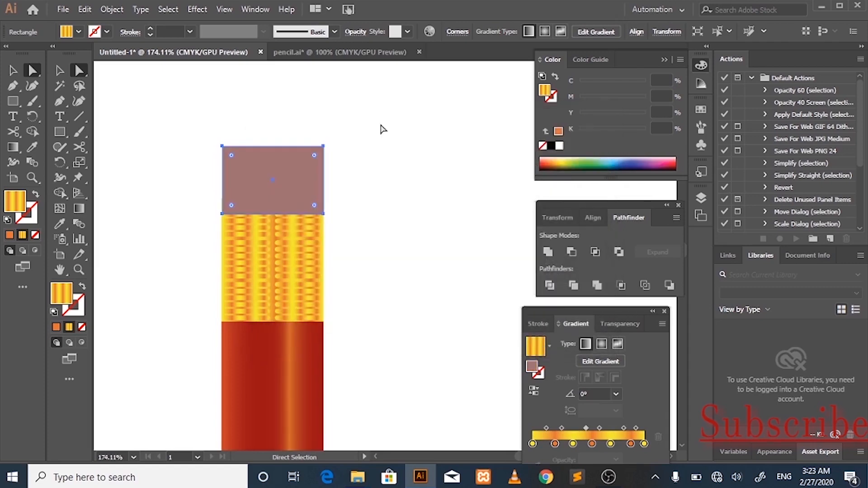
pyautogui.click(331, 121)
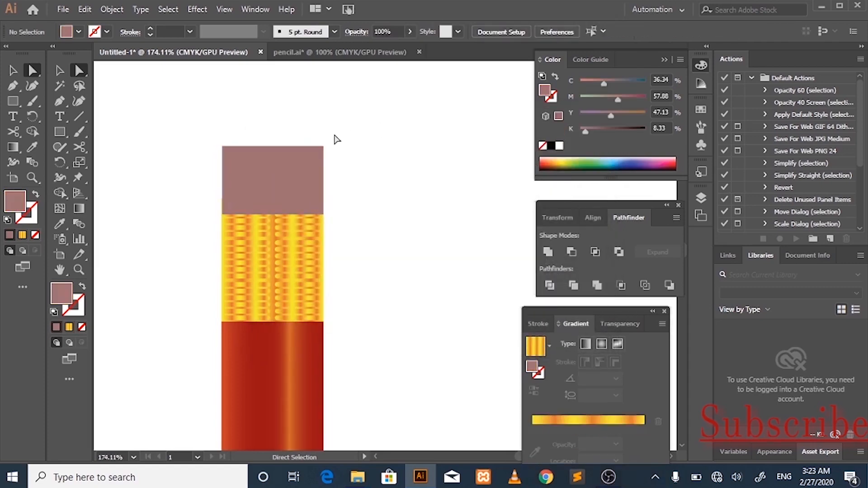
# Step: Send the eraser rectangle behind the metal band
pyautogui.click(302, 172)
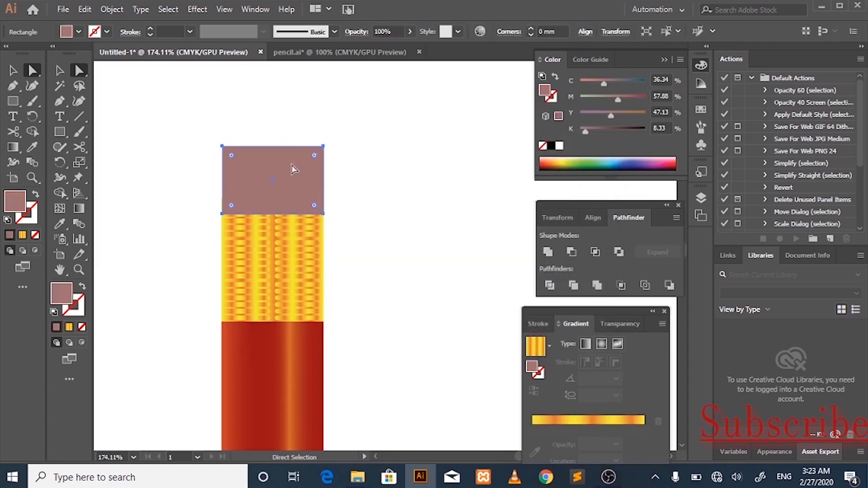
pyautogui.rightClick(292, 169)
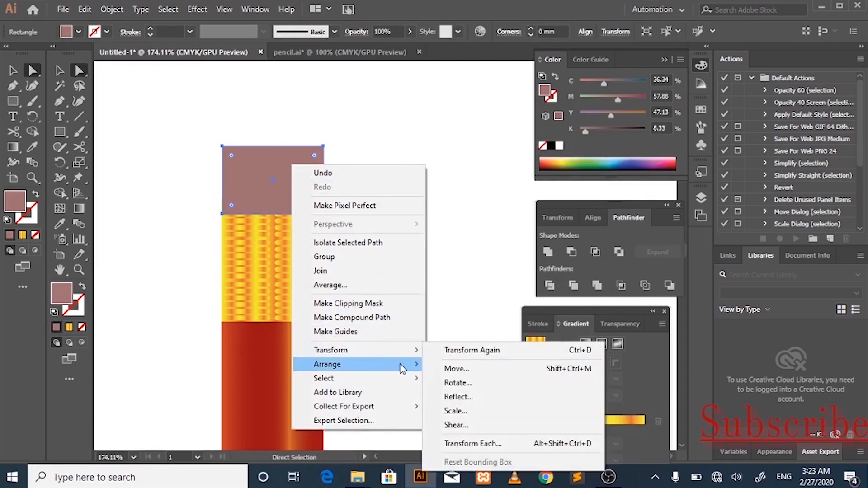
pyautogui.moveTo(402, 368)
pyautogui.click(467, 406)
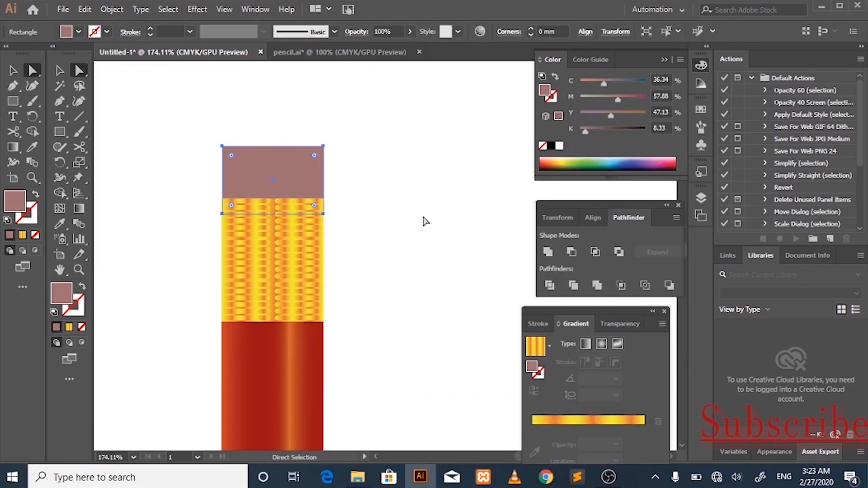
# Step: Round the two upper corners of the eraser rectangle, leaving its lower corners square behind the metal band
pyautogui.moveTo(359, 119); pyautogui.dragTo(176, 160)
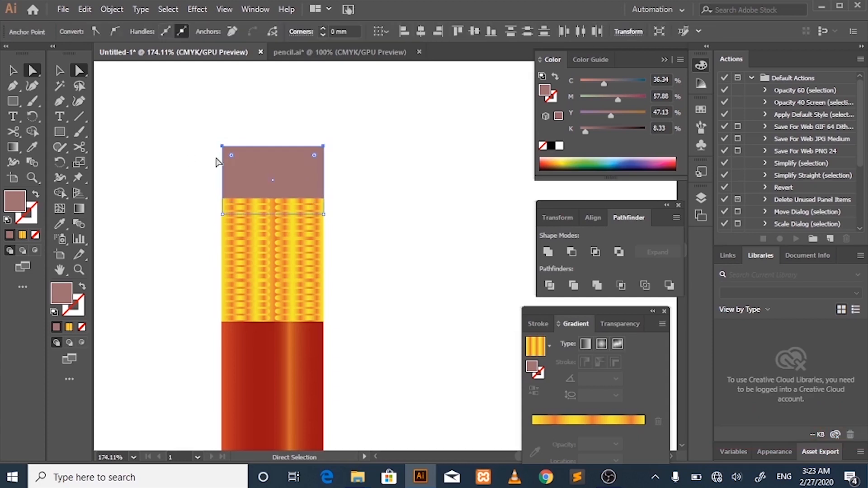
pyautogui.moveTo(231, 156); pyautogui.dragTo(237, 163)
pyautogui.click(351, 172)
# Step: Examine the complete pencil from the rounded eraser down to the lead tip
pyautogui.press('z')
pyautogui.scroll(-3, 349, 235)
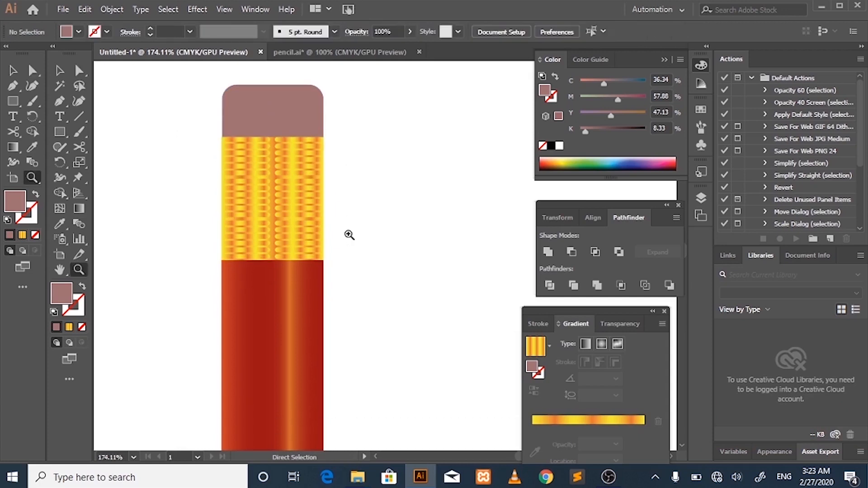
pyautogui.moveTo(389, 262); pyautogui.dragTo(248, 171)
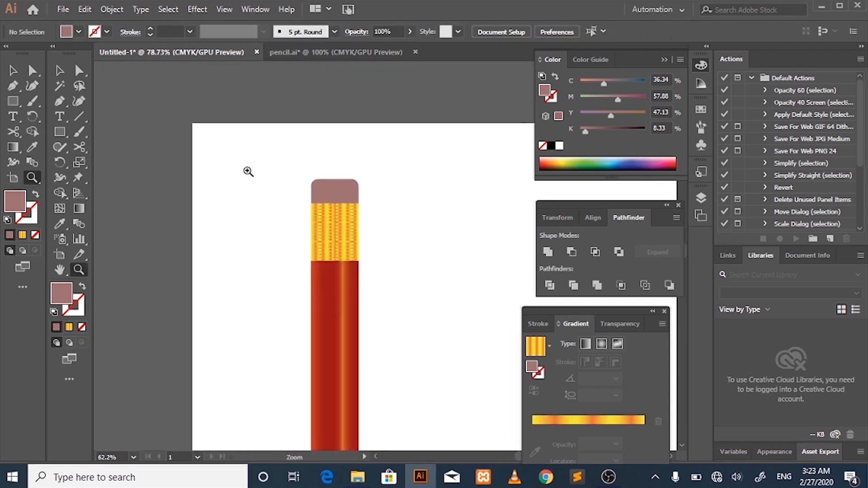
pyautogui.scroll(-3, 248, 171)
pyautogui.scroll(1, 248, 171)
pyautogui.moveTo(357, 100)
pyautogui.mouseDown()
pyautogui.moveTo(520, 170)
pyautogui.moveTo(447, 145)
pyautogui.moveTo(684, 189)
pyautogui.moveTo(601, 155)
pyautogui.moveTo(343, 82)
pyautogui.mouseUp()
pyautogui.scroll(-5, 384, 190)
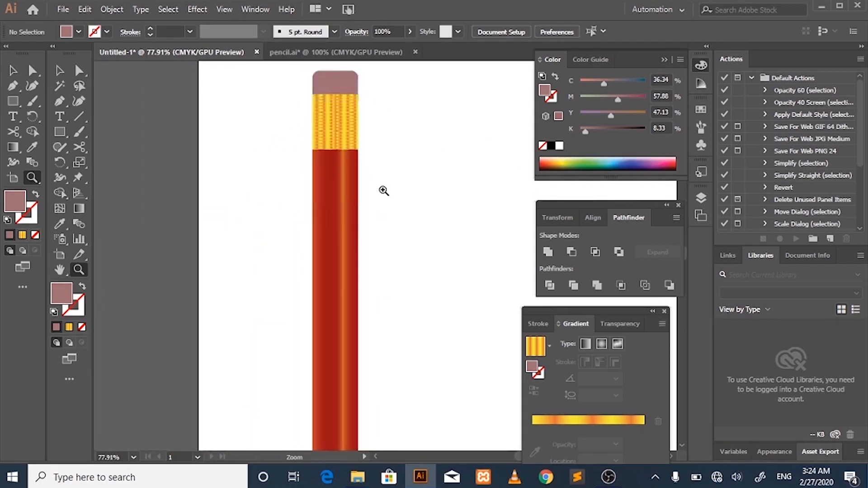
pyautogui.moveTo(461, 235)
pyautogui.mouseDown()
pyautogui.moveTo(341, 188)
pyautogui.moveTo(408, 190)
pyautogui.mouseUp()
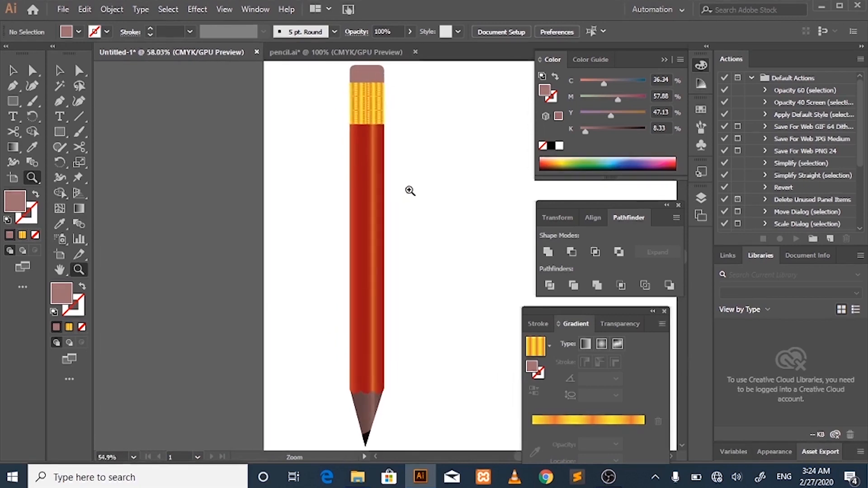
pyautogui.scroll(-1, 430, 252)
pyautogui.scroll(1, 430, 252)
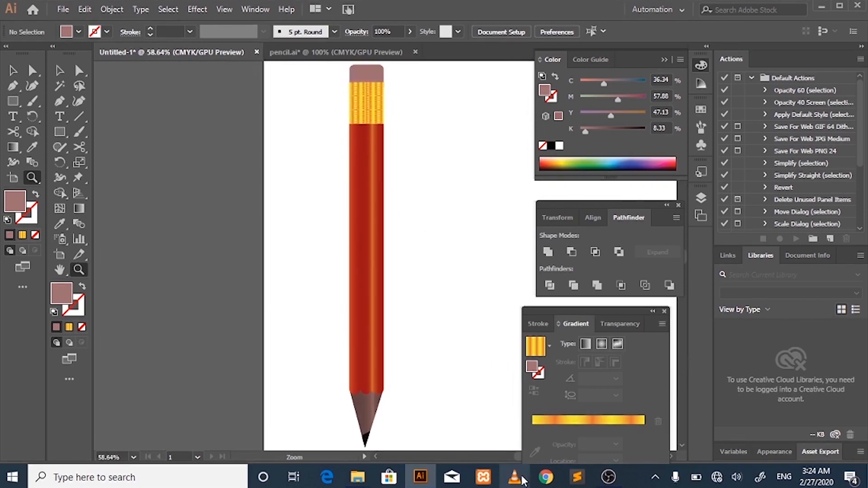
pyautogui.hscroll(2, 515, 456)
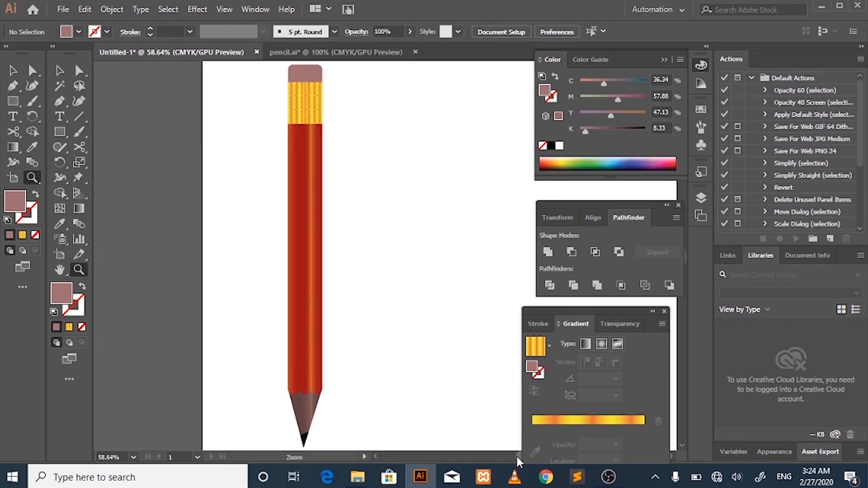
pyautogui.moveTo(341, 382); pyautogui.dragTo(273, 316)
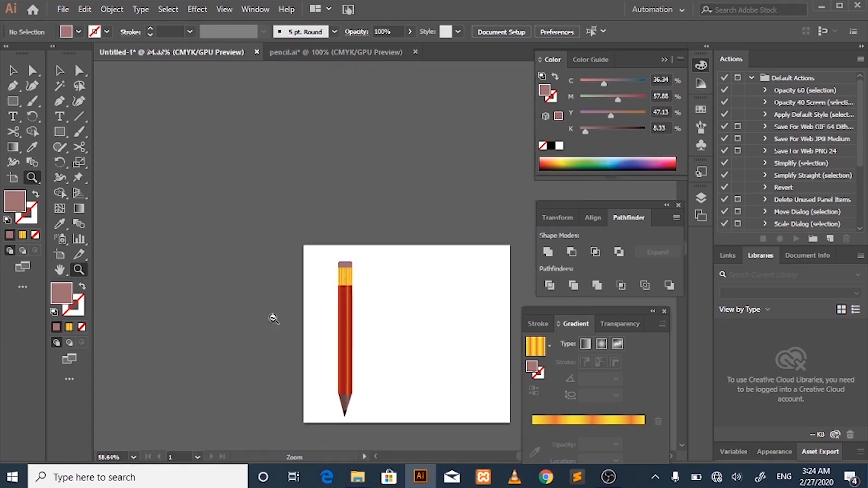
# Step: Dock the floating Stroke, Gradient and Transparency panel group with the collapsed panels to clear the area around the artboard
pyautogui.moveTo(420, 362); pyautogui.dragTo(461, 371)
pyautogui.scroll(-4, 353, 353)
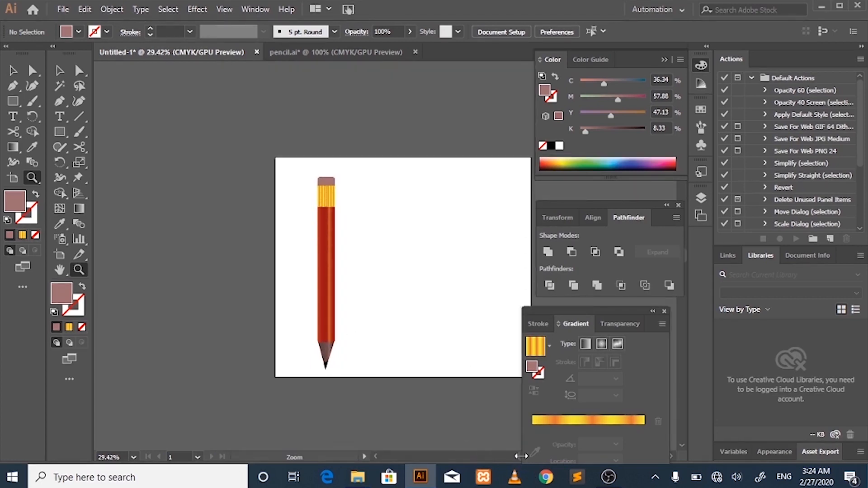
pyautogui.moveTo(624, 311)
pyautogui.mouseDown()
pyautogui.moveTo(687, 264)
pyautogui.moveTo(699, 230)
pyautogui.mouseUp()
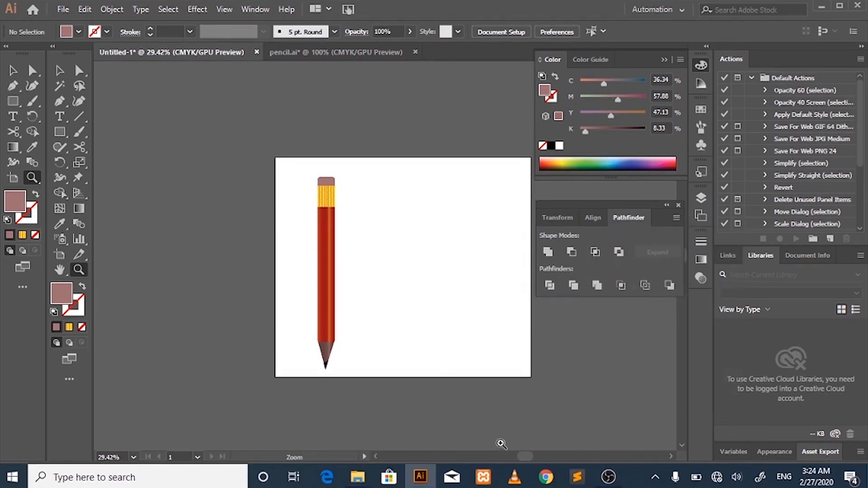
pyautogui.moveTo(522, 457); pyautogui.dragTo(530, 454)
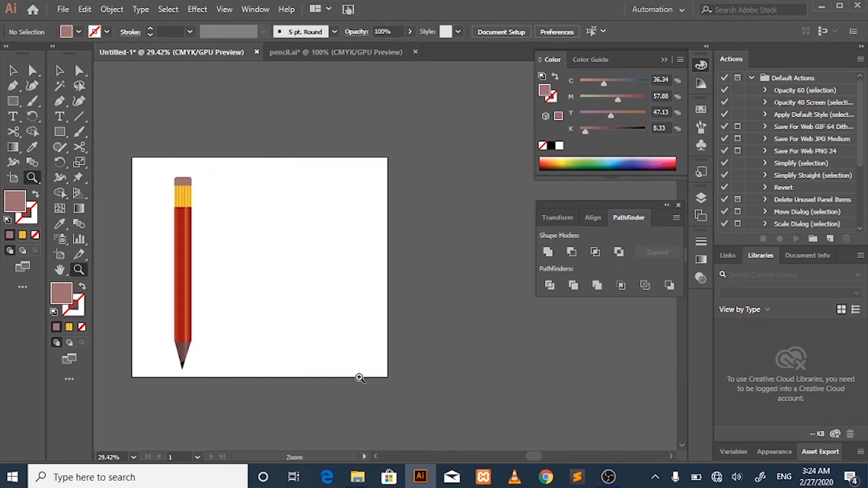
# Step: Select all parts of the pencil and group them into one object
pyautogui.press('v')
pyautogui.moveTo(160, 171)
pyautogui.mouseDown()
pyautogui.moveTo(222, 280)
pyautogui.moveTo(245, 381)
pyautogui.mouseUp()
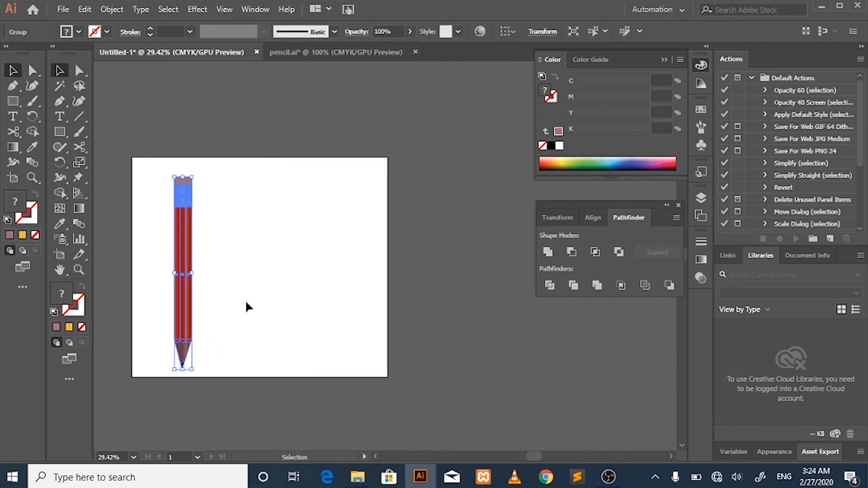
pyautogui.click(247, 272)
# Step: Duplicate the grouped pencil horizontally and repeat the copy twice to make a row of four evenly spaced pencils
pyautogui.click(186, 246)
pyautogui.moveTo(186, 247); pyautogui.dragTo(235, 250)
pyautogui.hotkey('ctrl', 'd')
pyautogui.hotkey('ctrl', 'd')
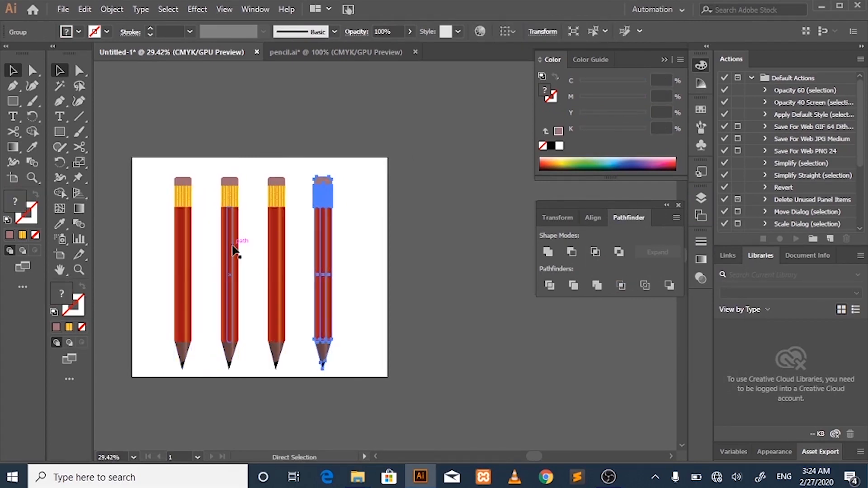
pyautogui.click(368, 227)
pyautogui.press('z')
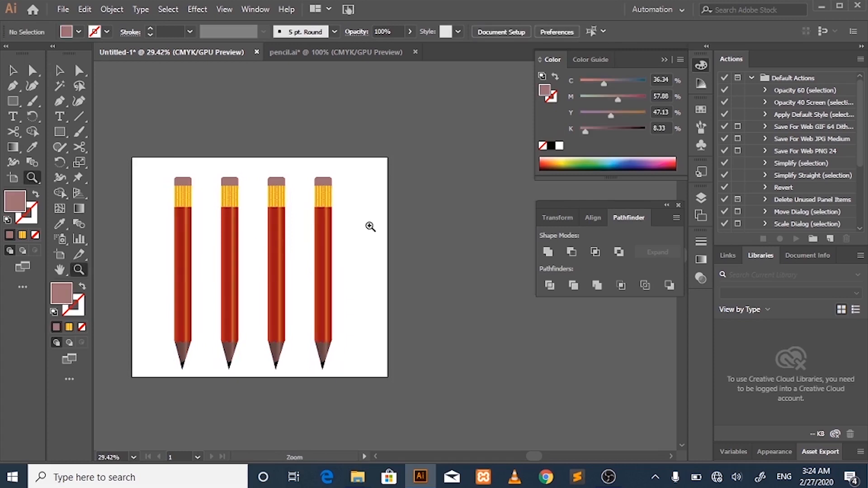
# Step: Ungroup the second pencil from the left so its parts can be selected individually
pyautogui.moveTo(164, 316); pyautogui.dragTo(262, 344)
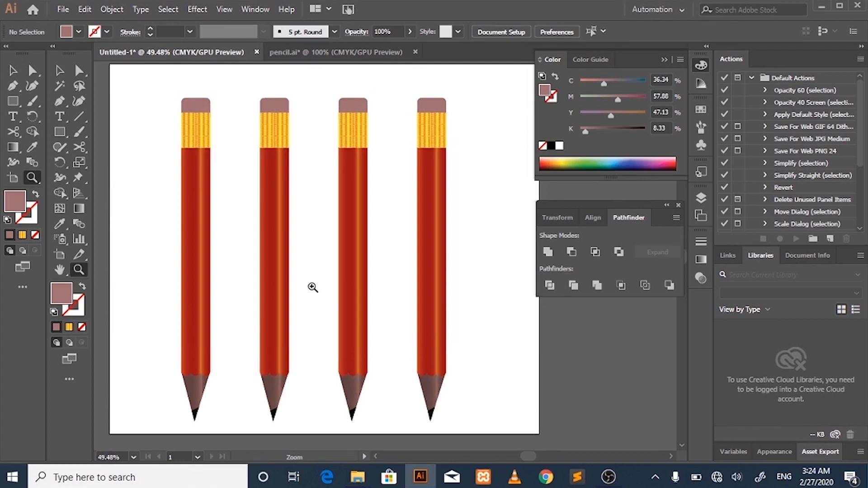
pyautogui.press('v')
pyautogui.click(288, 237)
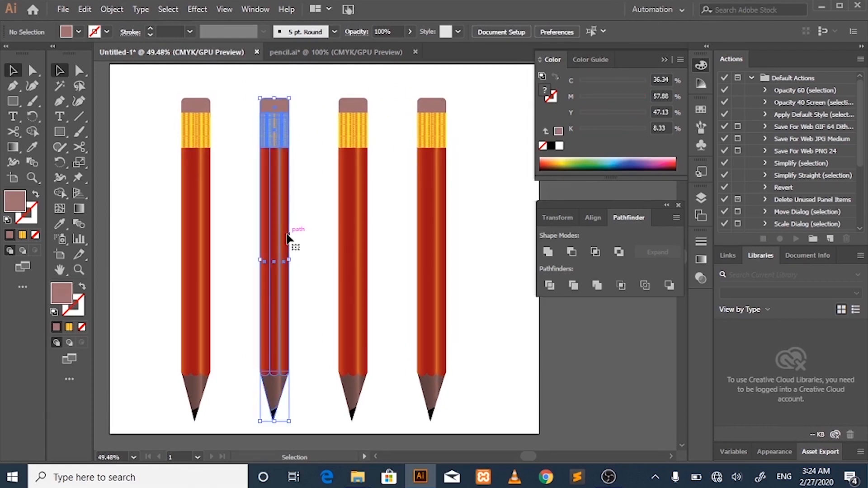
pyautogui.rightClick(288, 235)
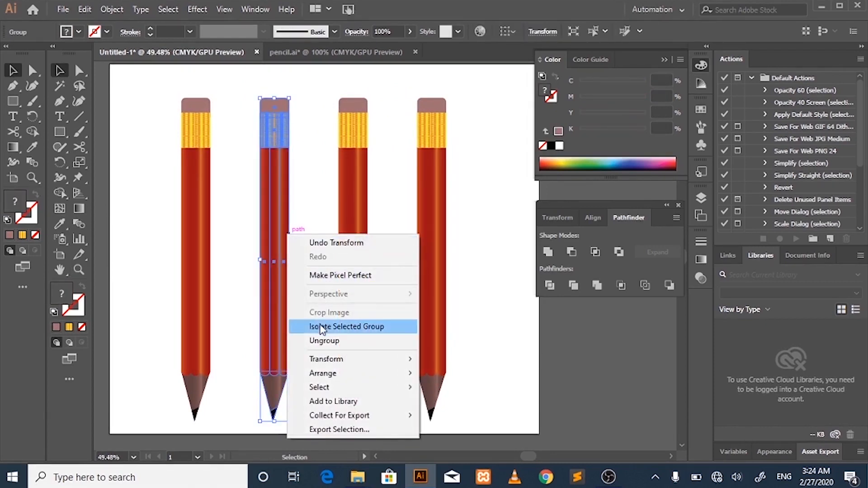
pyautogui.click(310, 340)
pyautogui.click(310, 270)
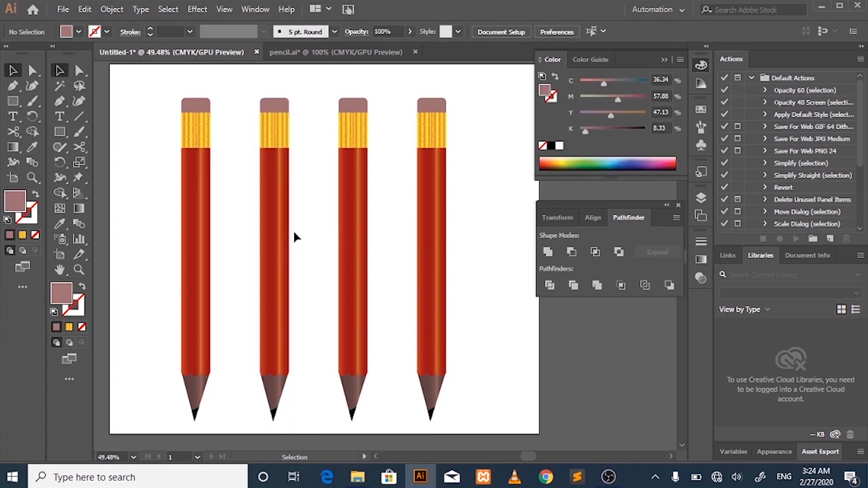
# Step: Change the dark red end stop in the gradient of the second pencil's right body strip to yellow with M 0 and K 0
pyautogui.click(286, 228)
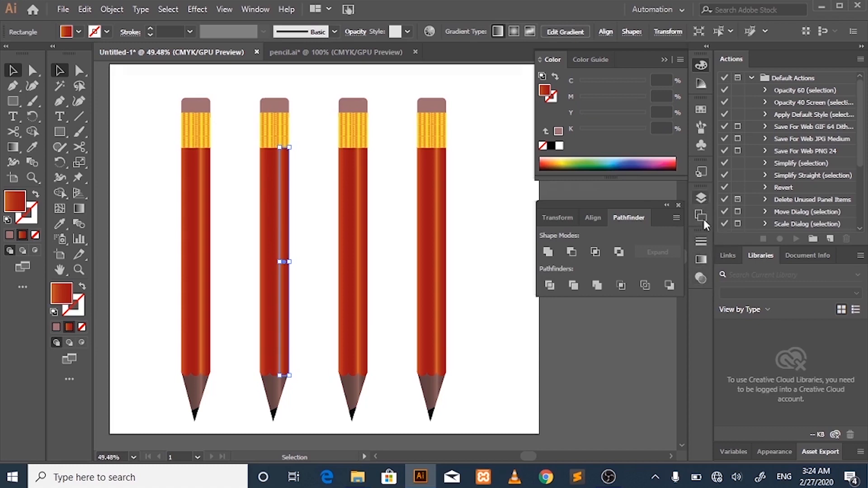
pyautogui.click(700, 259)
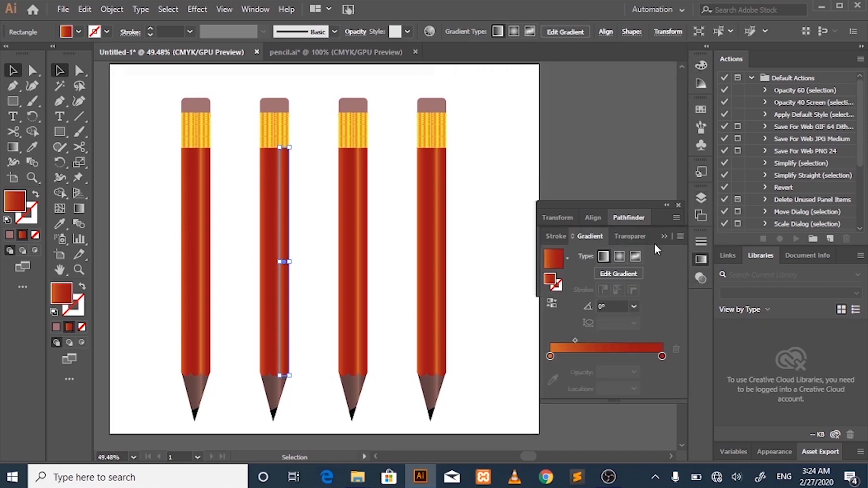
pyautogui.moveTo(650, 236); pyautogui.dragTo(642, 284)
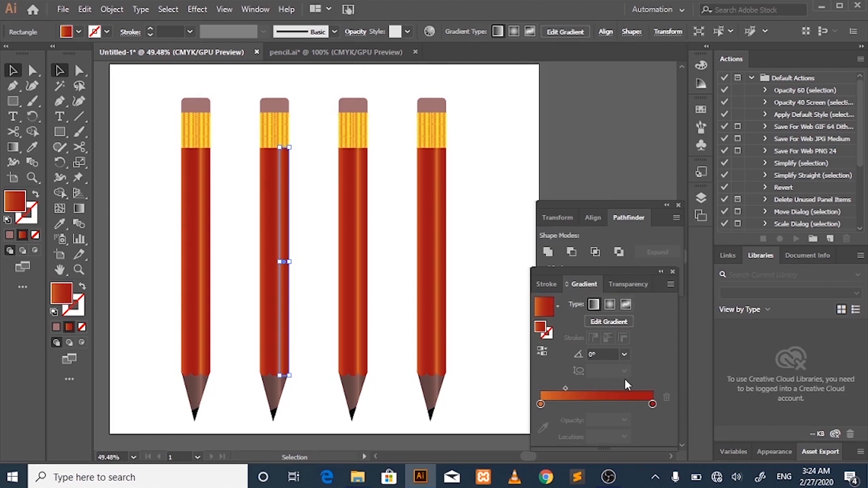
pyautogui.doubleClick(652, 404)
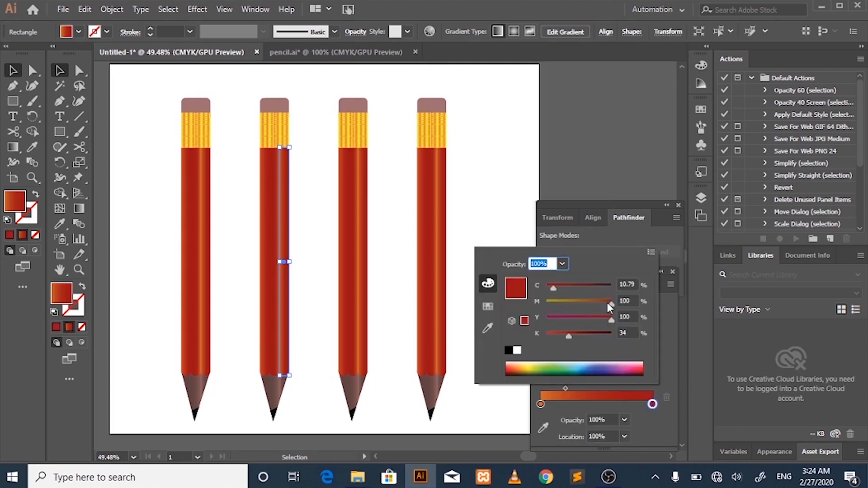
pyautogui.moveTo(610, 302); pyautogui.dragTo(531, 297)
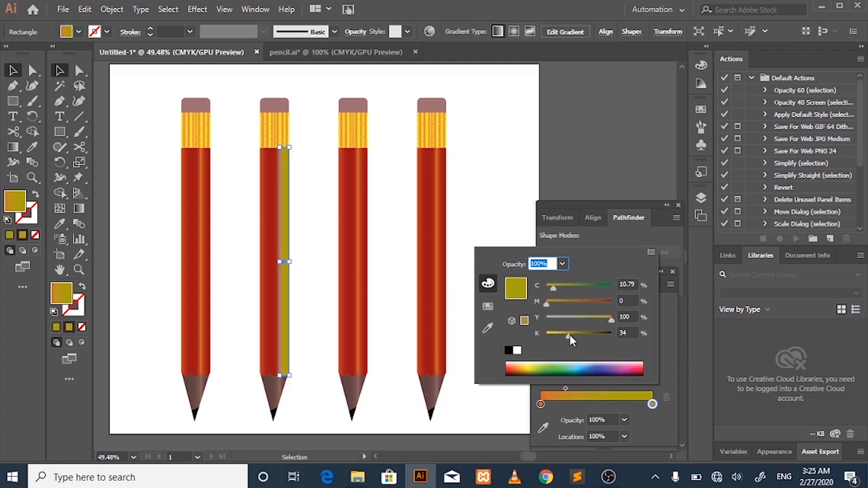
pyautogui.moveTo(568, 335); pyautogui.dragTo(544, 337)
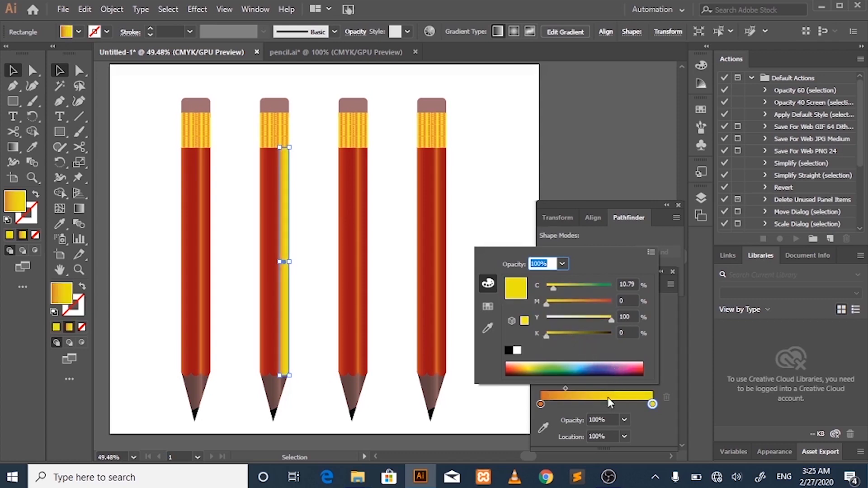
pyautogui.click(621, 407)
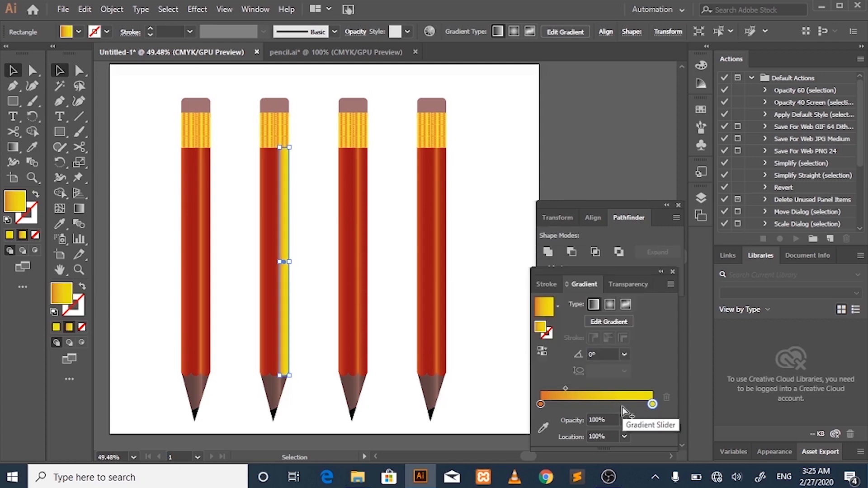
pyautogui.click(455, 367)
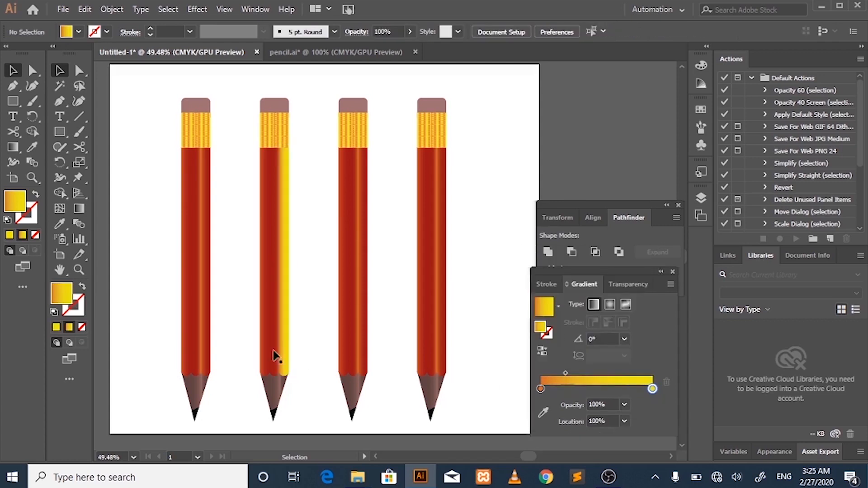
# Step: Change the dark red start stop in the gradient of the second pencil's middle body strip to yellow with M 0 and K 0
pyautogui.click(273, 319)
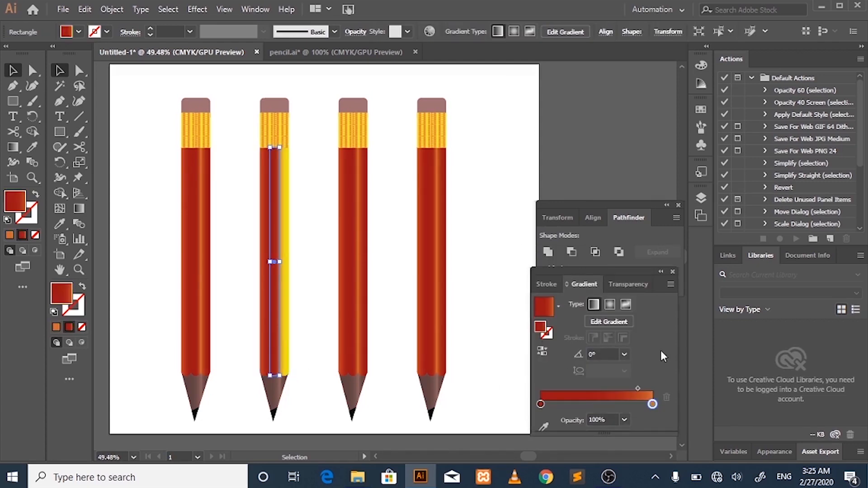
pyautogui.doubleClick(541, 403)
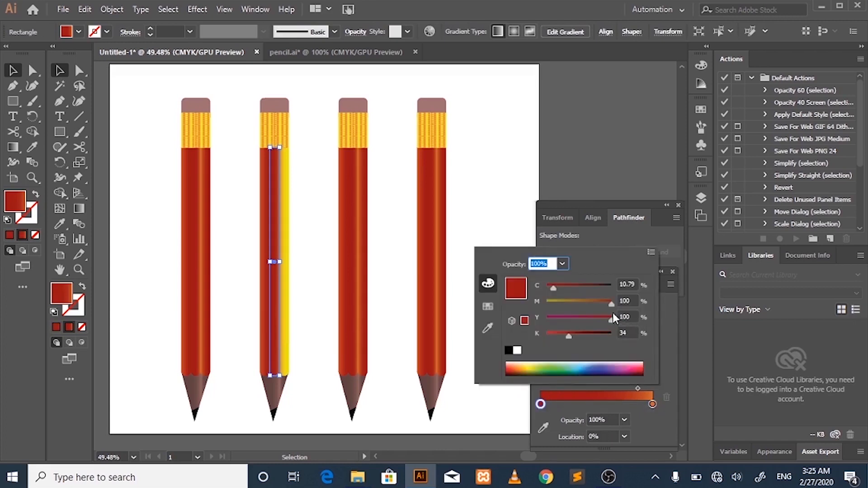
pyautogui.moveTo(611, 301); pyautogui.dragTo(512, 302)
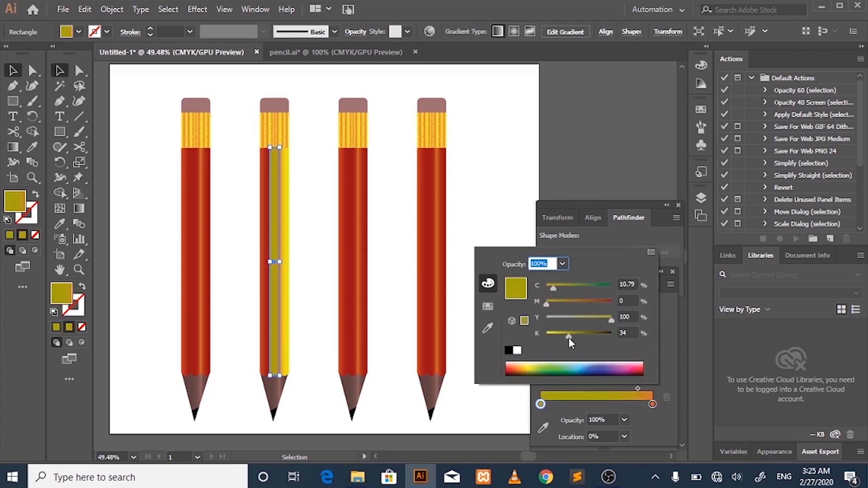
pyautogui.moveTo(565, 338)
pyautogui.mouseDown()
pyautogui.moveTo(554, 335)
pyautogui.moveTo(544, 348)
pyautogui.mouseUp()
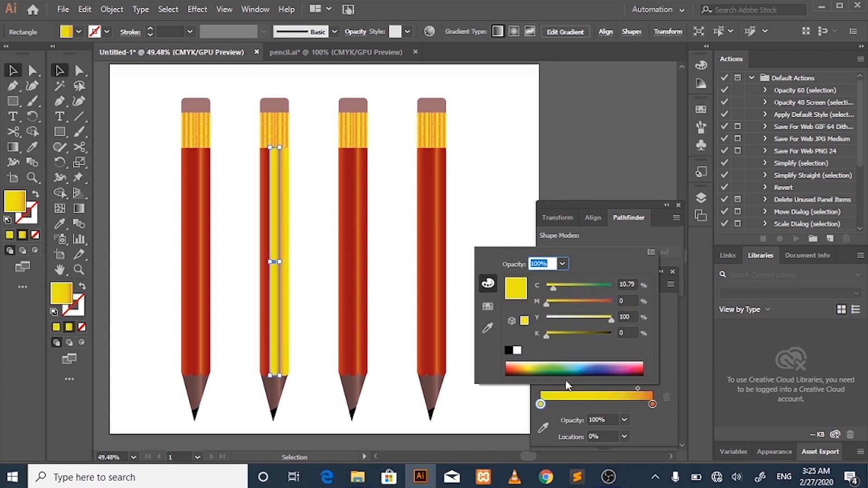
pyautogui.click(540, 385)
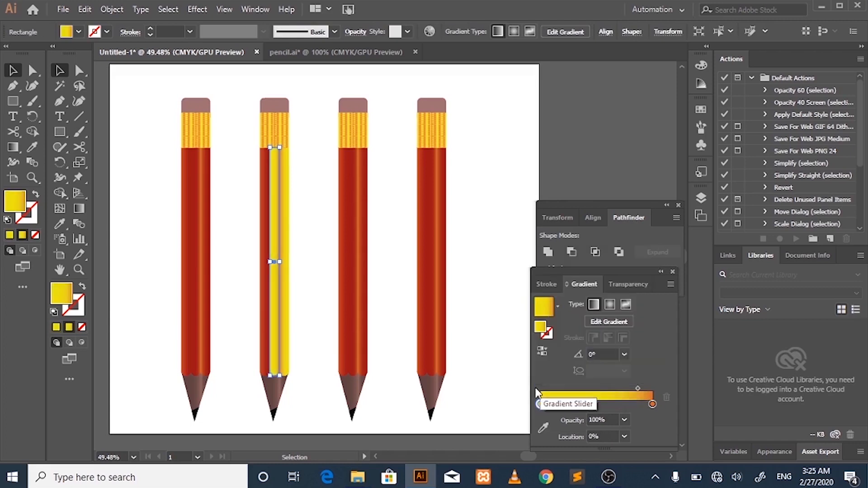
pyautogui.click(497, 387)
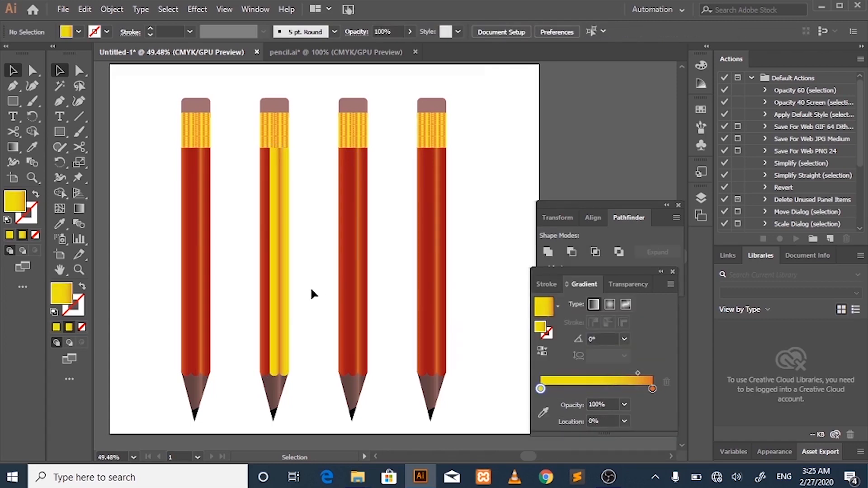
# Step: Change the dark red end stop in the gradient of the second pencil's left body strip to yellow with M 0 and K 0
pyautogui.click(260, 317)
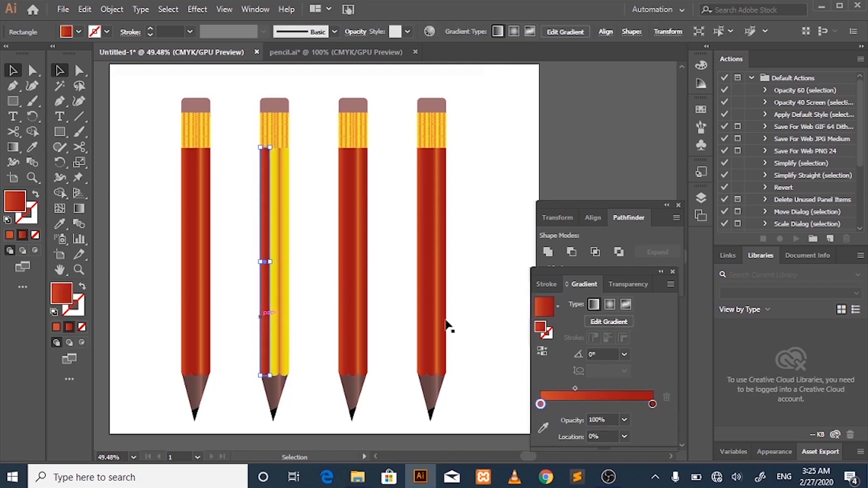
pyautogui.doubleClick(652, 404)
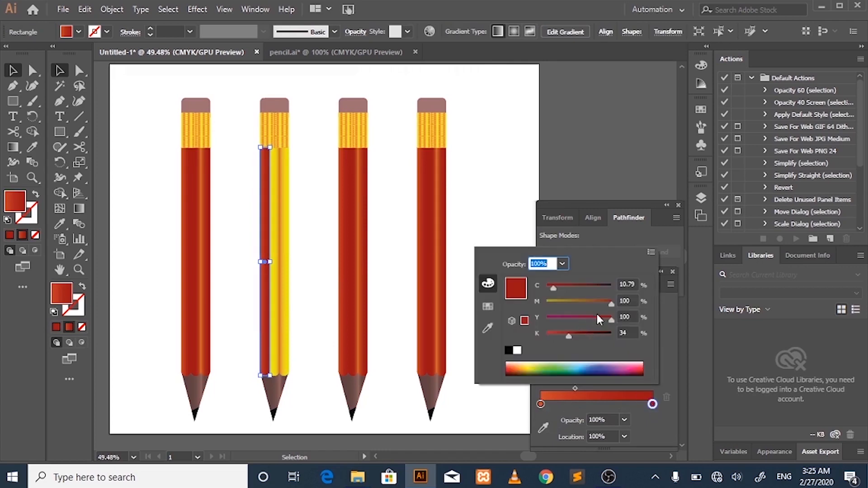
pyautogui.moveTo(610, 304); pyautogui.dragTo(546, 304)
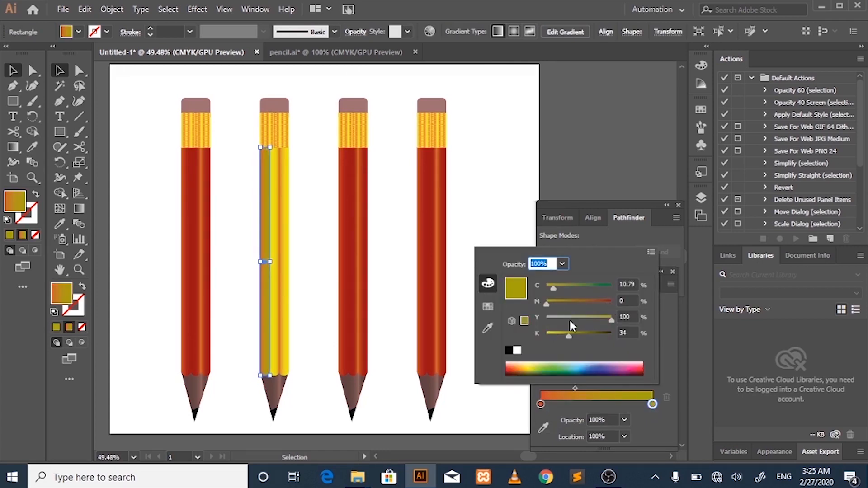
pyautogui.moveTo(569, 336); pyautogui.dragTo(489, 328)
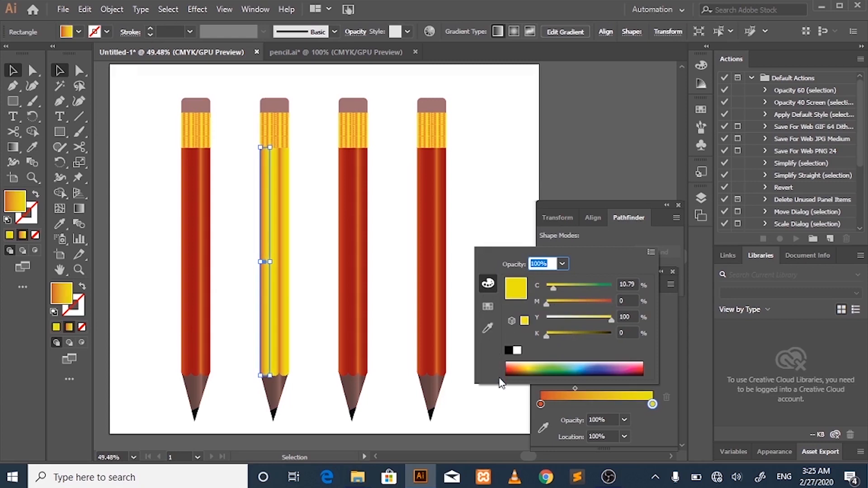
pyautogui.click(491, 402)
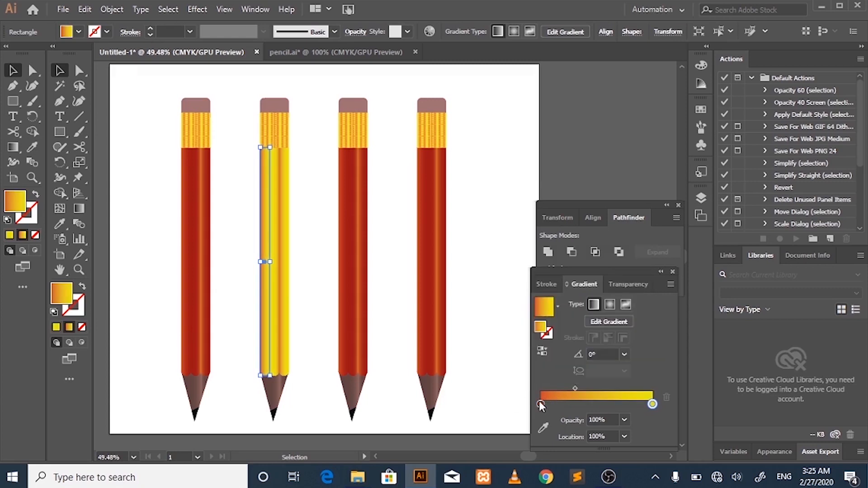
pyautogui.click(574, 387)
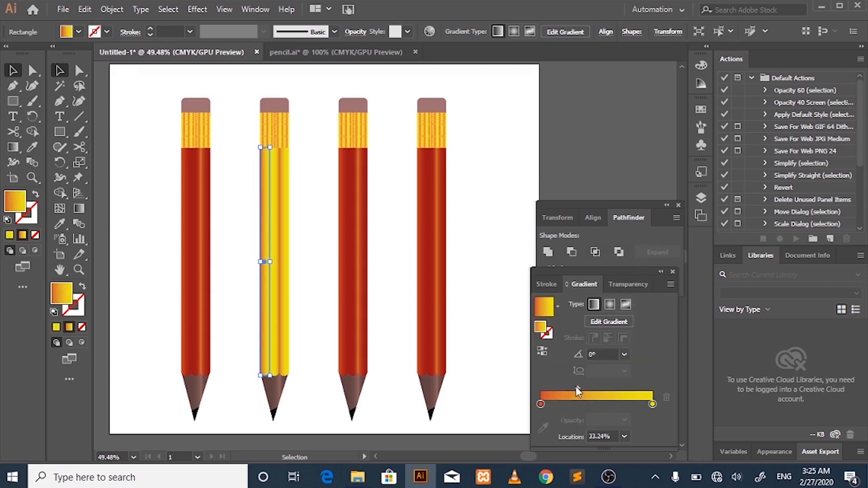
pyautogui.click(477, 353)
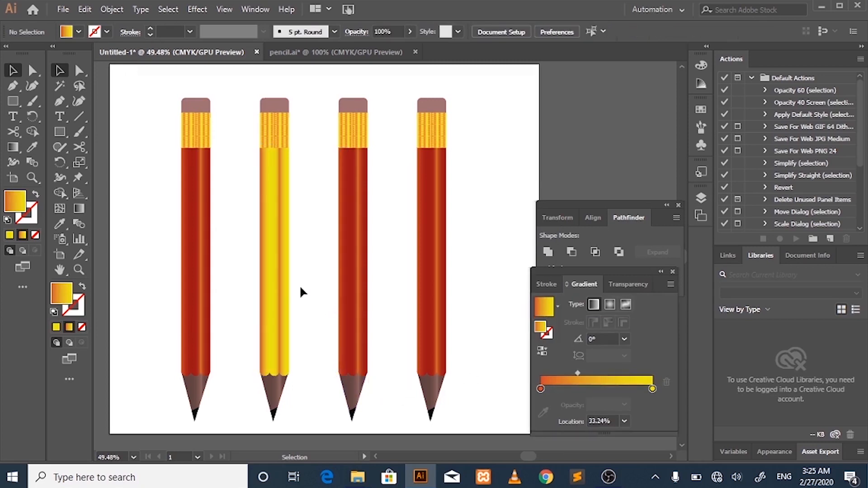
# Step: Change the orange-red start stop in the gradient of the second pencil's left body strip to golden yellow with M 27
pyautogui.click(269, 279)
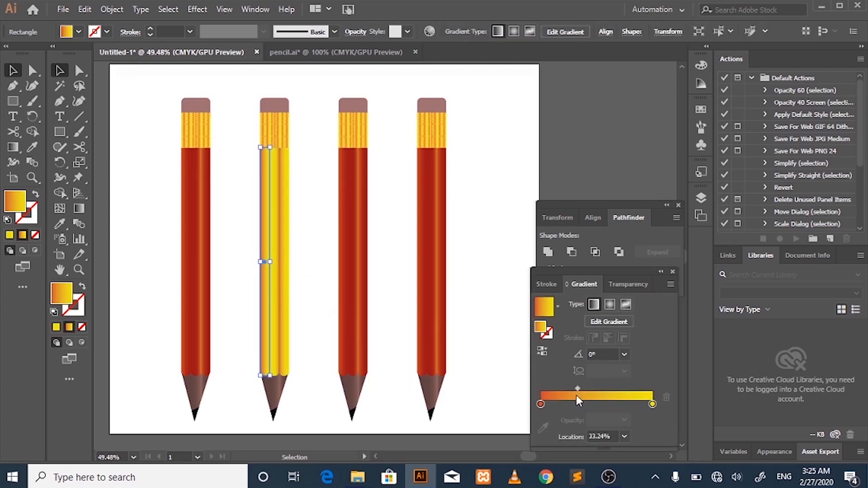
pyautogui.doubleClick(540, 404)
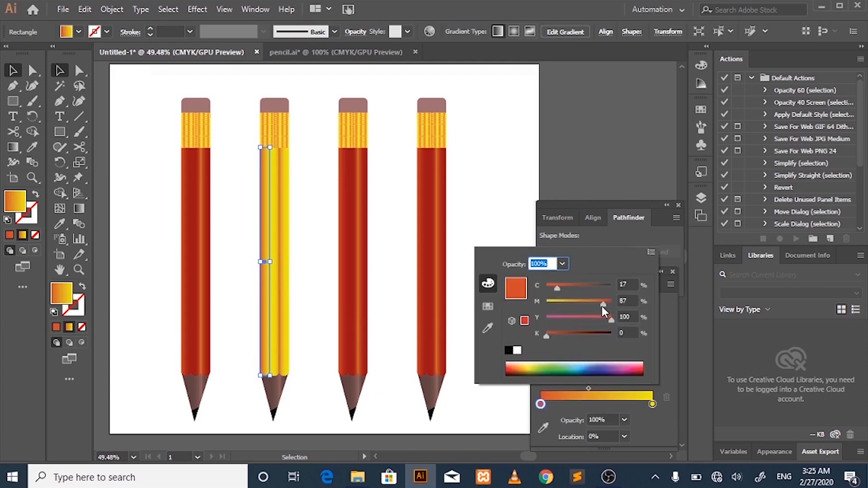
pyautogui.moveTo(601, 305); pyautogui.dragTo(563, 306)
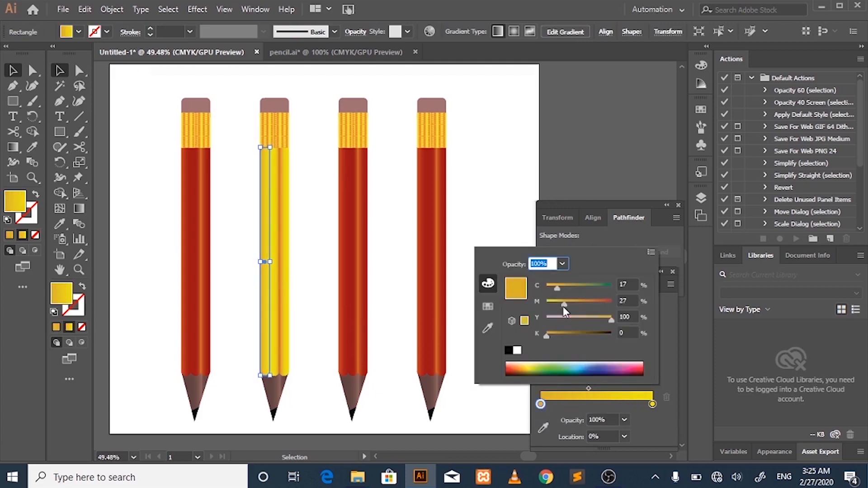
pyautogui.click(484, 392)
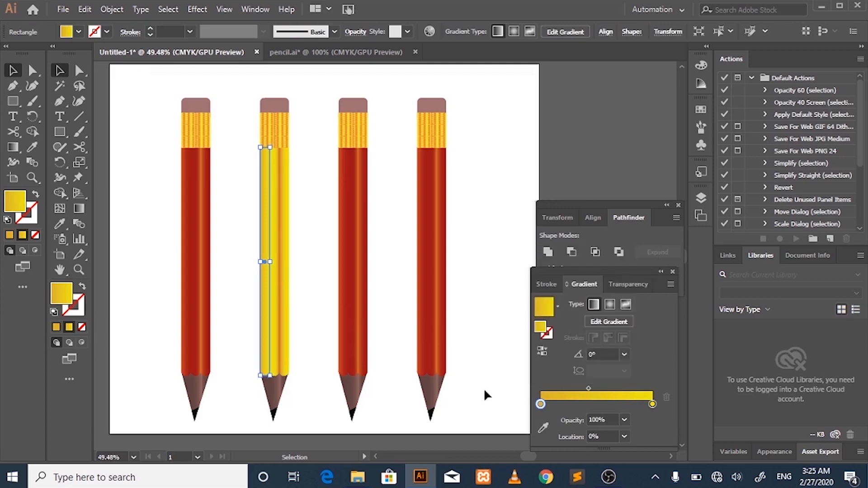
pyautogui.click(300, 347)
# Step: Nudge the upper edge of the second pencil's middle body strip to meet the metal band and check the adjoining strip
pyautogui.scroll(-1, 301, 346)
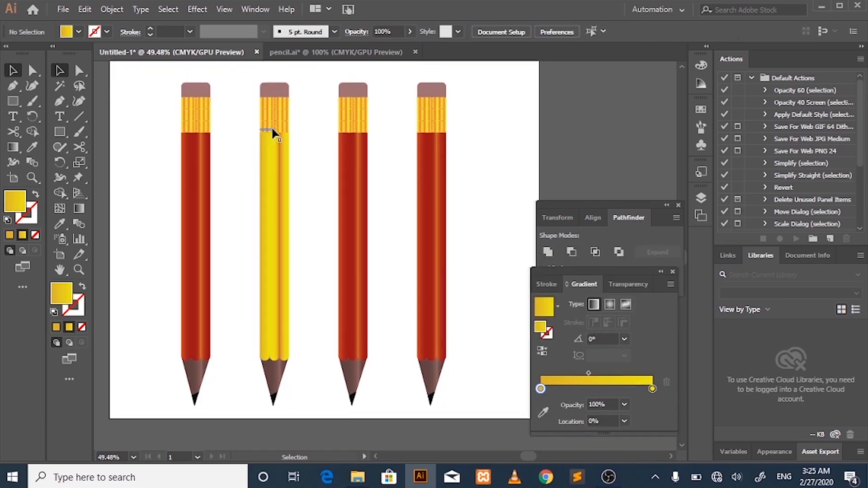
pyautogui.scroll(1, 285, 139)
pyautogui.press('z')
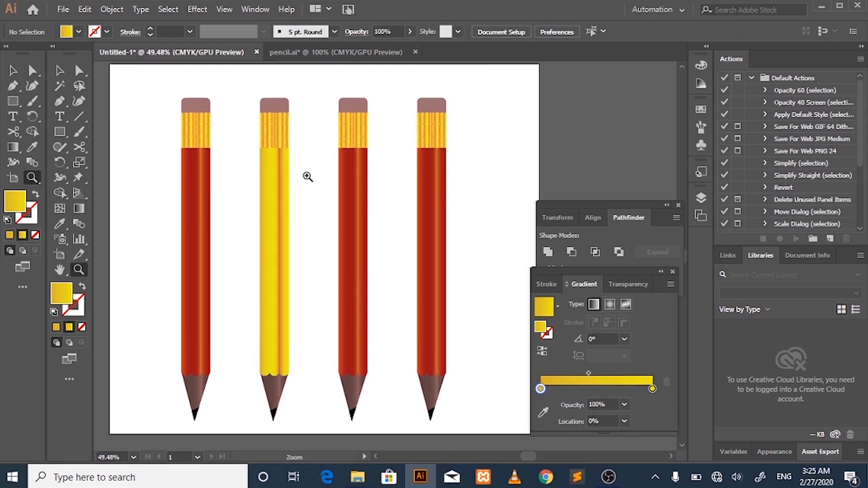
pyautogui.moveTo(267, 107)
pyautogui.mouseDown()
pyautogui.moveTo(581, 140)
pyautogui.moveTo(494, 210)
pyautogui.mouseUp()
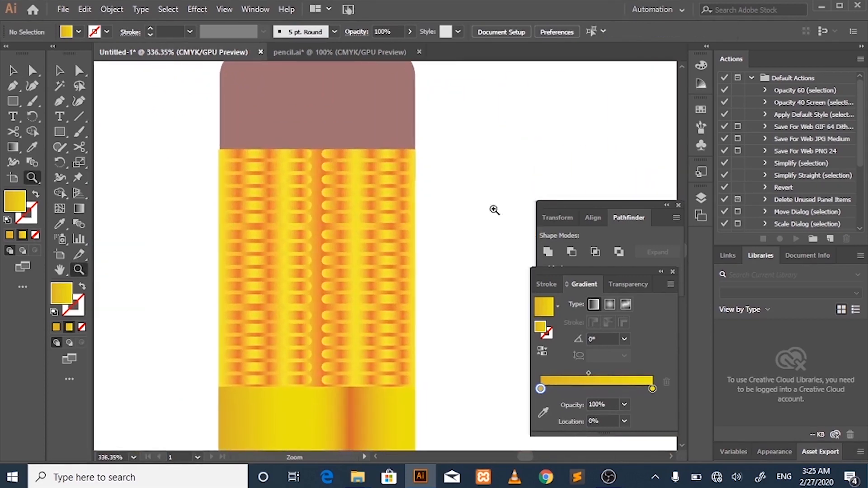
pyautogui.scroll(-3, 402, 345)
pyautogui.press('v')
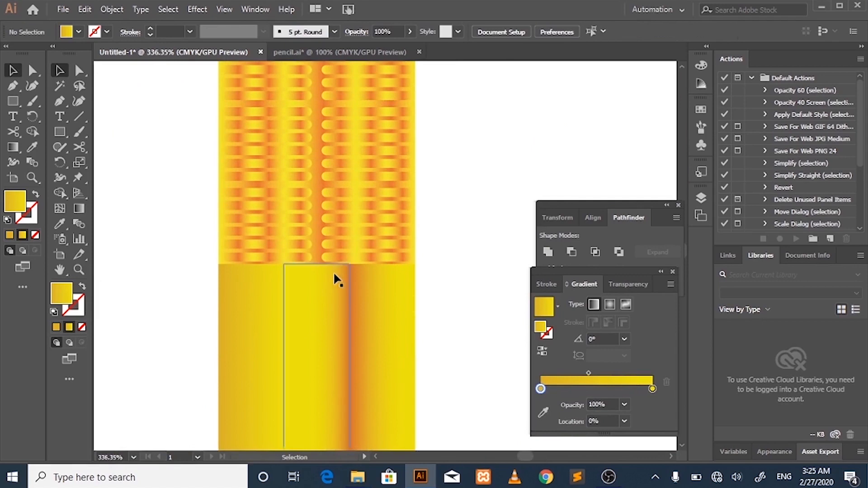
pyautogui.click(318, 260)
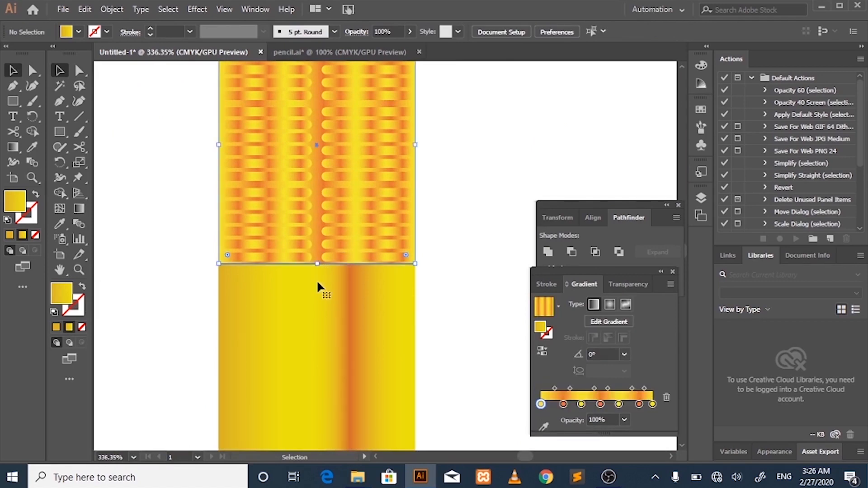
pyautogui.click(316, 284)
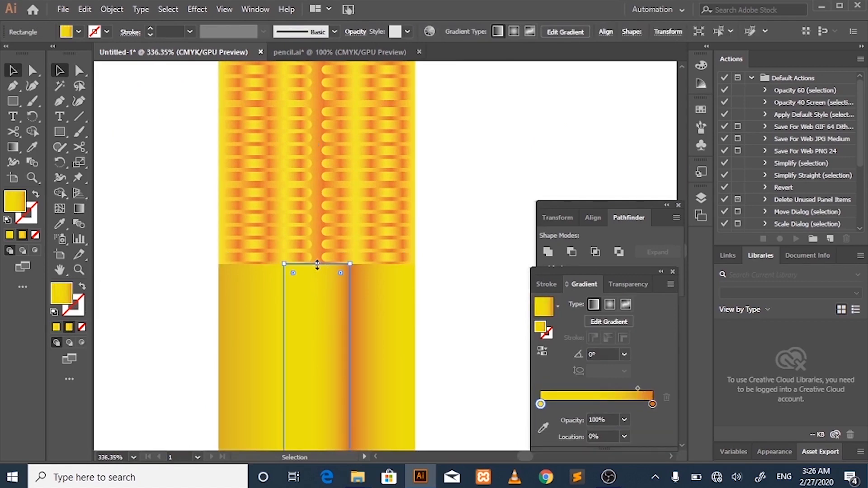
pyautogui.moveTo(318, 264); pyautogui.dragTo(317, 263)
pyautogui.click(416, 277)
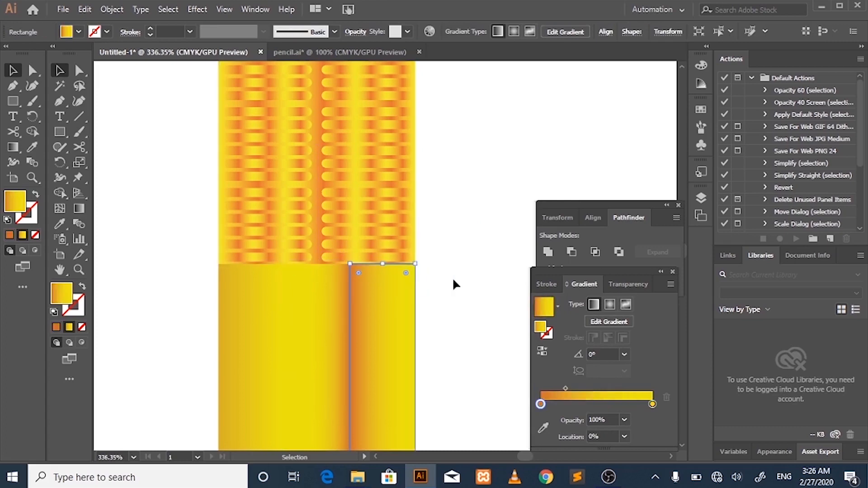
pyautogui.click(452, 277)
# Step: Recolor the second pencil's eraser from the dull mauve to a more saturated light red
pyautogui.press('z')
pyautogui.moveTo(455, 281); pyautogui.dragTo(253, 197)
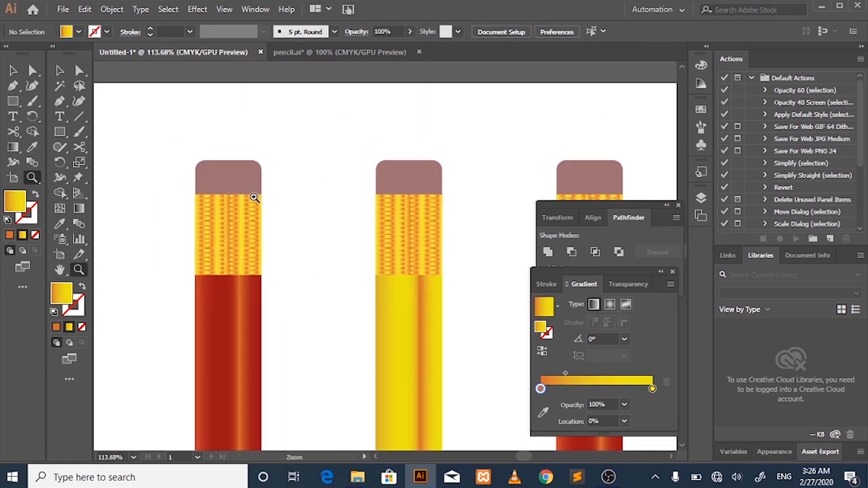
pyautogui.scroll(-5, 321, 277)
pyautogui.moveTo(419, 336); pyautogui.dragTo(282, 250)
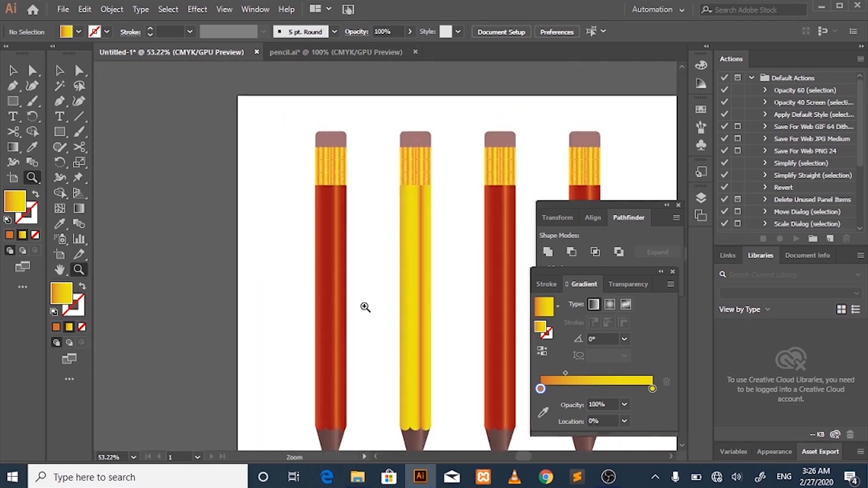
pyautogui.scroll(-3, 364, 306)
pyautogui.moveTo(398, 317); pyautogui.dragTo(343, 294)
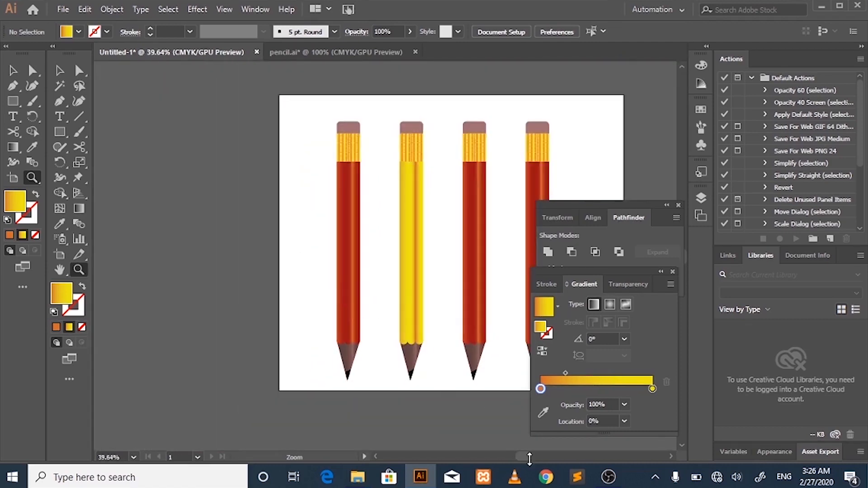
pyautogui.moveTo(521, 455); pyautogui.dragTo(527, 457)
pyautogui.press('v')
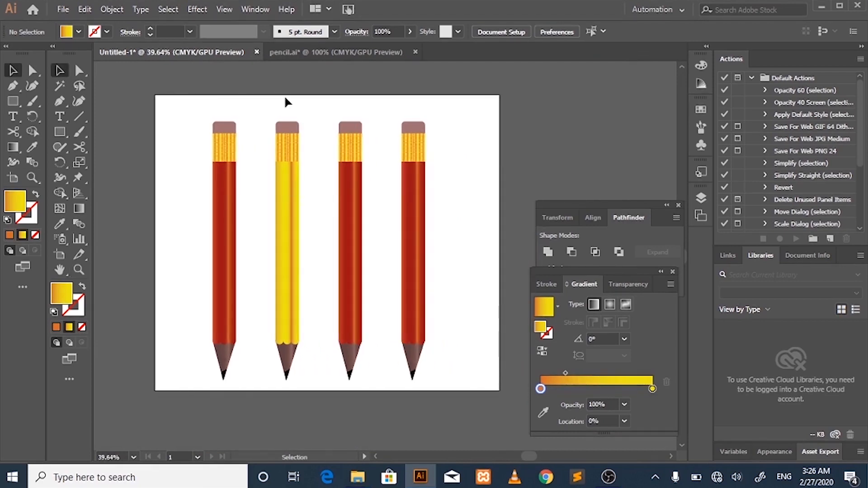
pyautogui.click(292, 129)
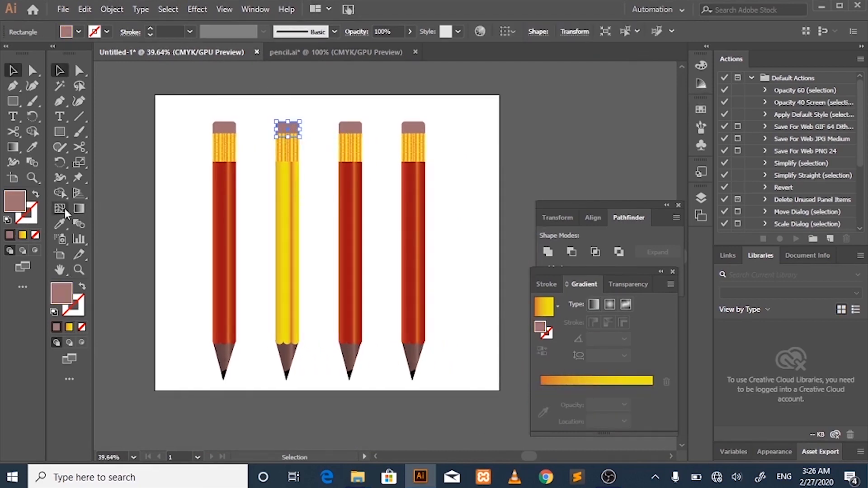
pyautogui.doubleClick(25, 206)
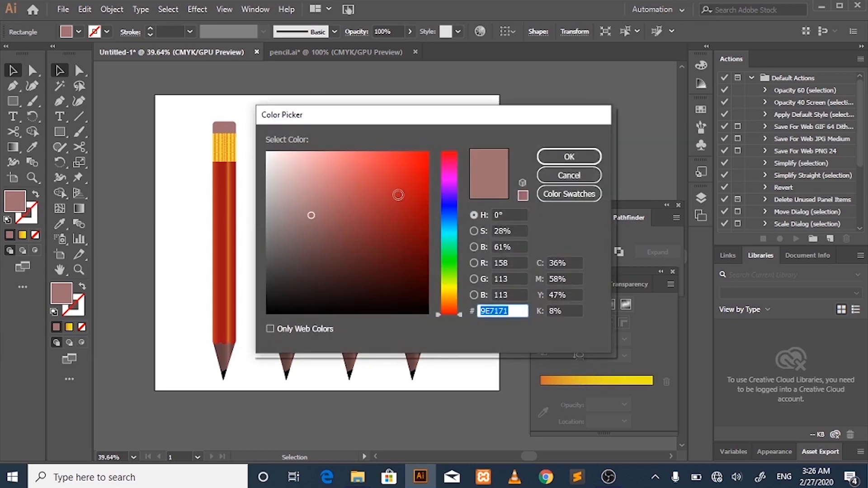
pyautogui.moveTo(398, 194)
pyautogui.mouseDown()
pyautogui.moveTo(398, 171)
pyautogui.moveTo(383, 200)
pyautogui.moveTo(365, 194)
pyautogui.mouseUp()
pyautogui.click(569, 156)
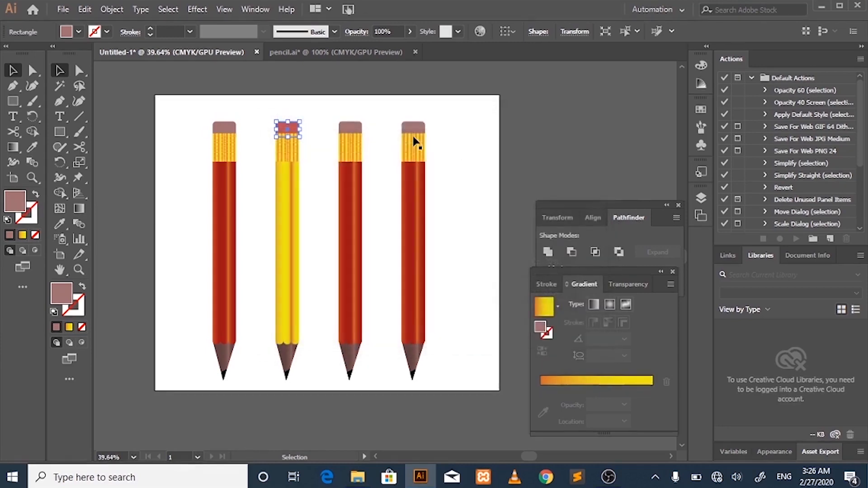
pyautogui.click(464, 134)
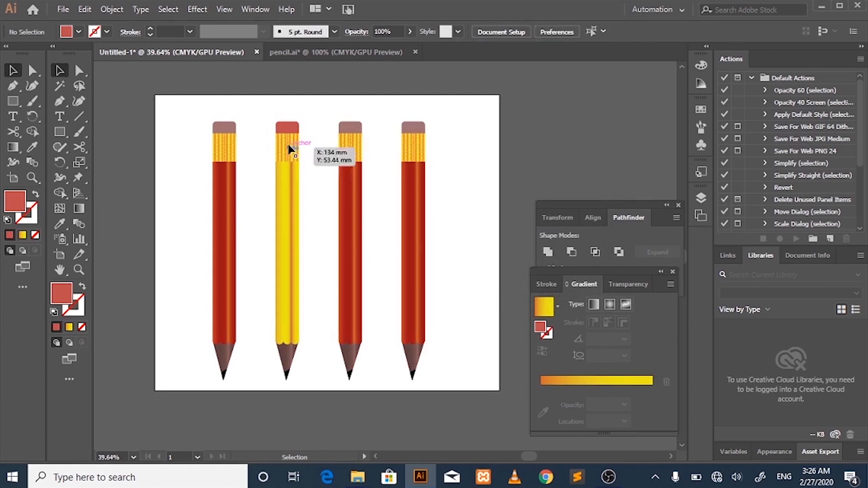
# Step: Directly select the third pencil's eraser within its group and fill it with blue #2896AF
pyautogui.click(348, 140)
pyautogui.click(373, 115)
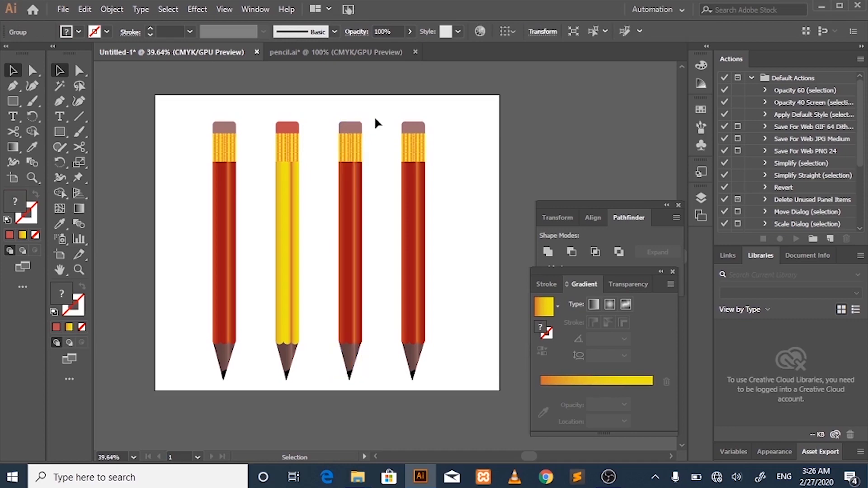
pyautogui.press('a')
pyautogui.click(357, 132)
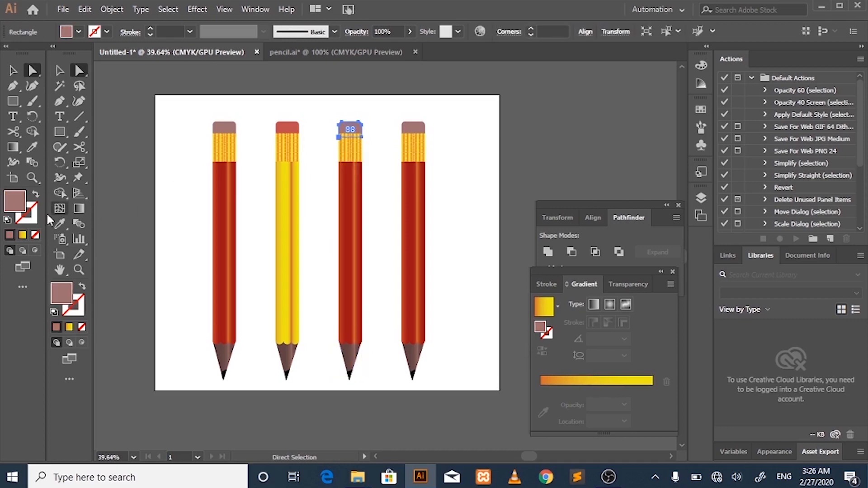
pyautogui.doubleClick(12, 203)
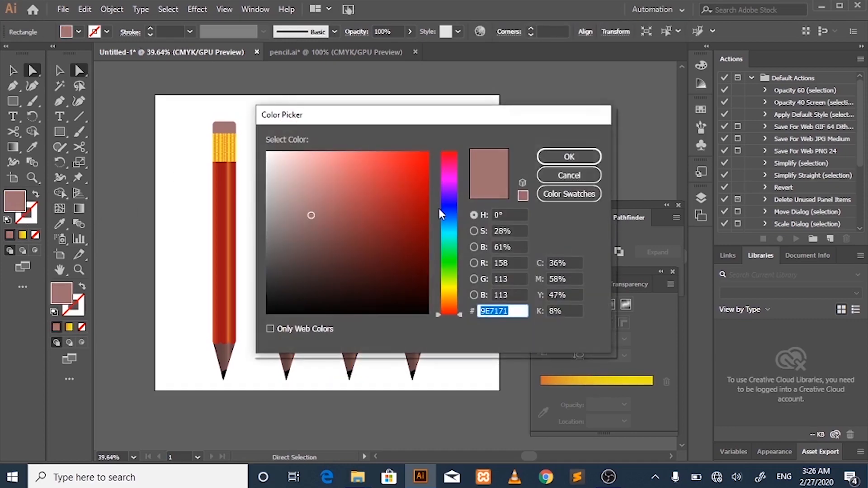
pyautogui.moveTo(451, 214); pyautogui.dragTo(451, 227)
pyautogui.moveTo(386, 197); pyautogui.dragTo(391, 203)
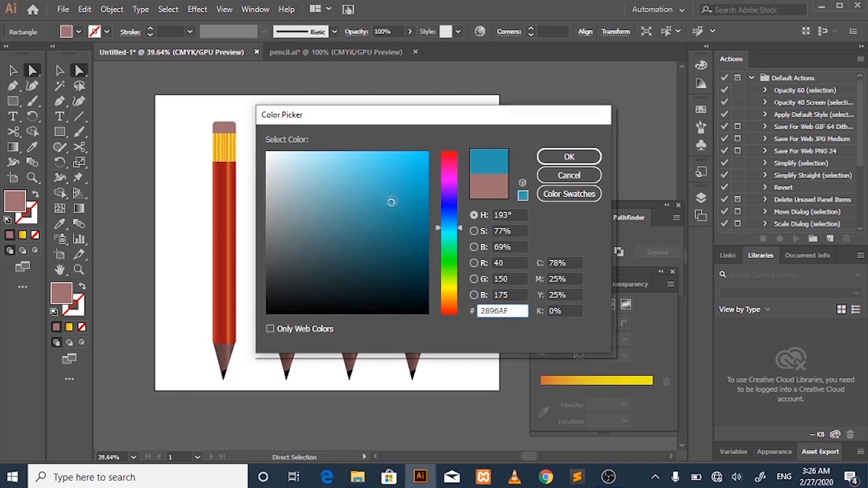
pyautogui.click(557, 156)
pyautogui.click(470, 151)
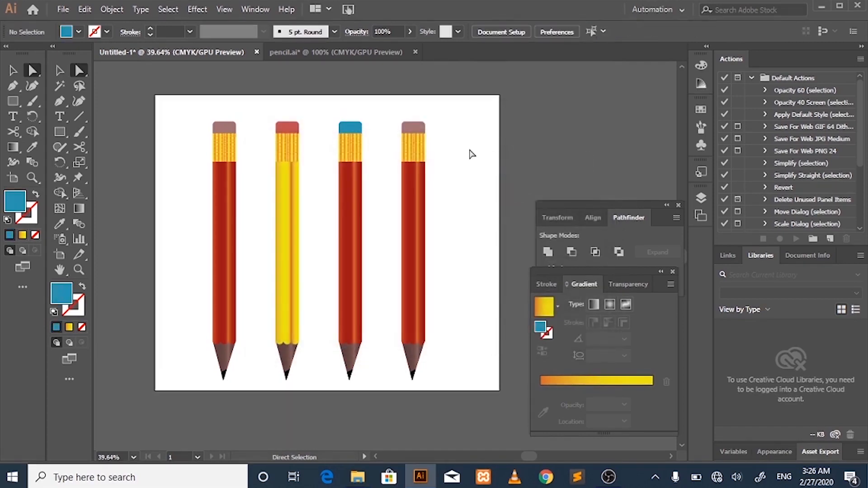
# Step: Fill the fourth pencil's eraser with pinkish purple #CE52CE
pyautogui.click(425, 130)
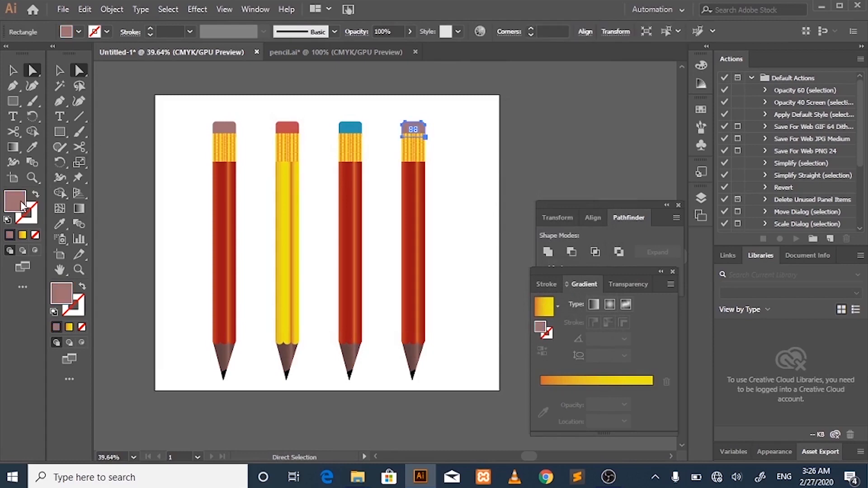
pyautogui.doubleClick(21, 201)
pyautogui.moveTo(446, 235); pyautogui.dragTo(455, 180)
pyautogui.moveTo(398, 188); pyautogui.dragTo(364, 183)
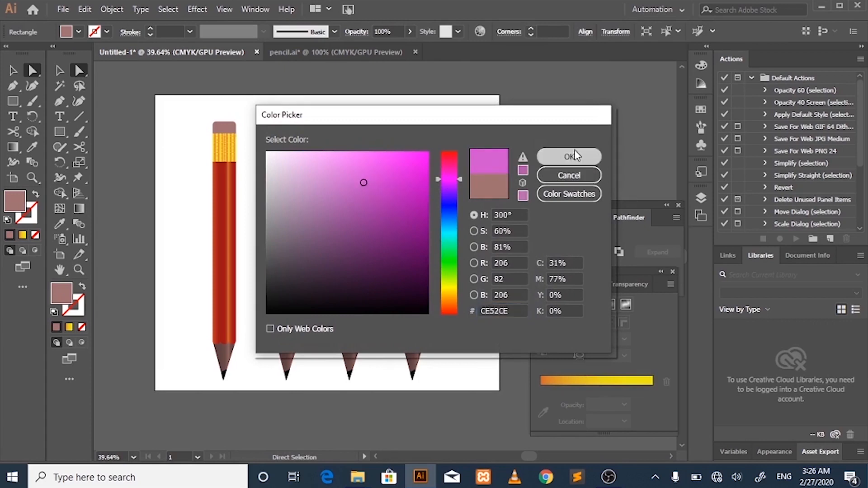
pyautogui.click(572, 154)
pyautogui.click(489, 127)
pyautogui.scroll(-2, 466, 178)
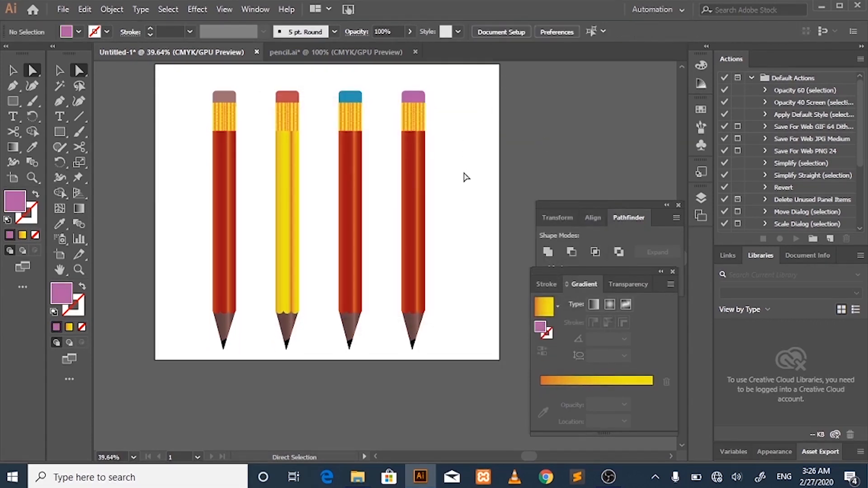
pyautogui.scroll(1, 466, 177)
pyautogui.scroll(-1, 466, 178)
pyautogui.moveTo(268, 107); pyautogui.dragTo(309, 136)
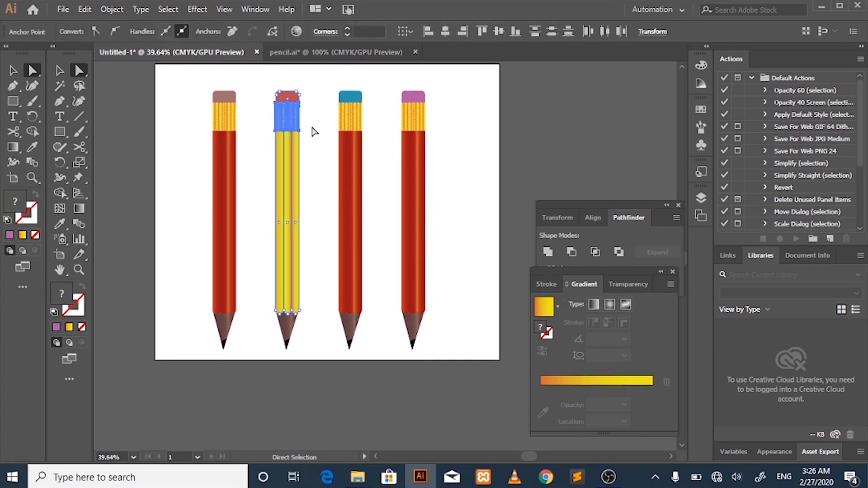
pyautogui.click(315, 132)
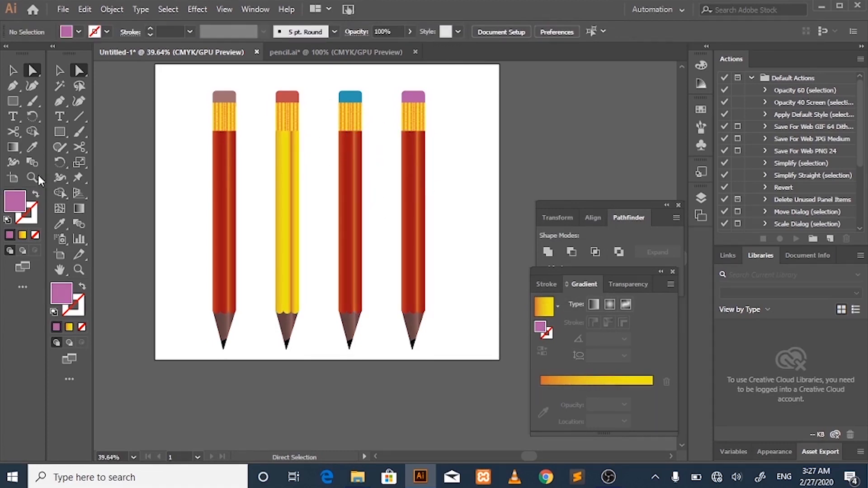
# Step: Save the document to the Desktop as an Illustrator file named pencilproject, using the Illustrator CC version with the default options
pyautogui.press('v')
pyautogui.hotkey('ctrl', 's')
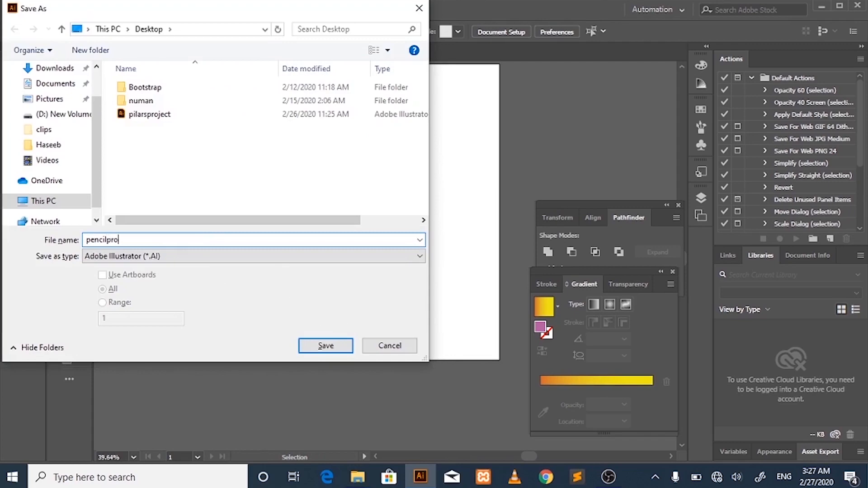
pyautogui.click(326, 345)
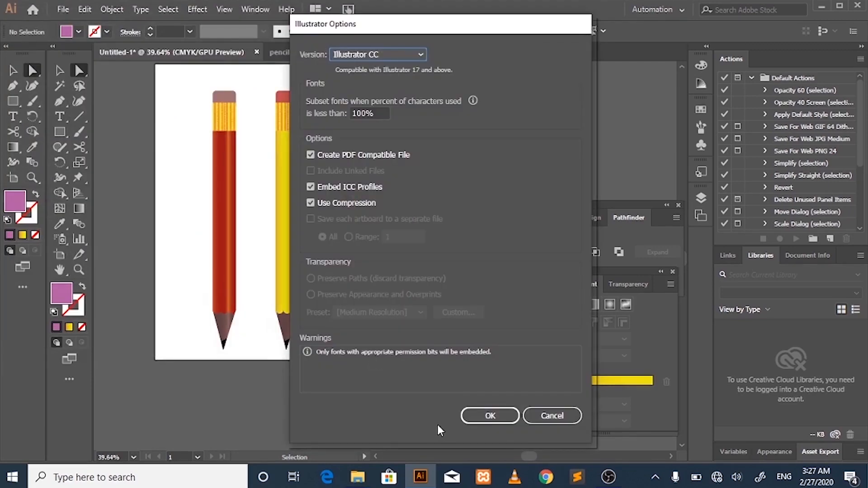
pyautogui.click(497, 416)
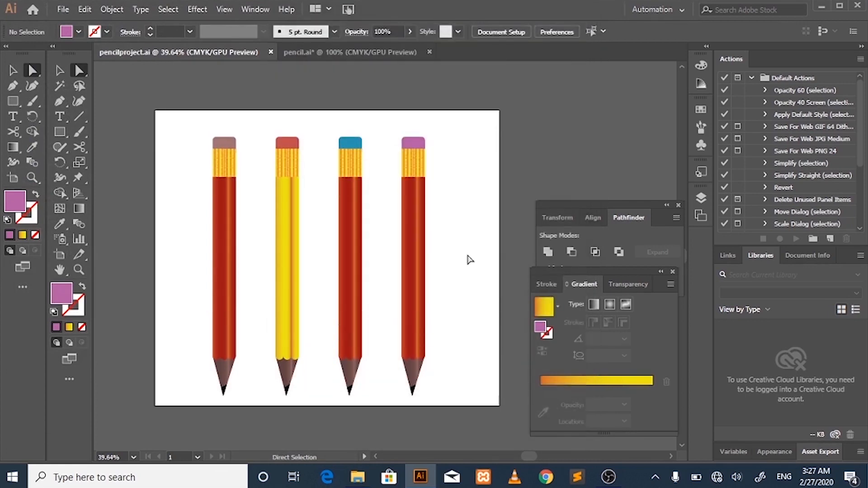
pyautogui.press('z')
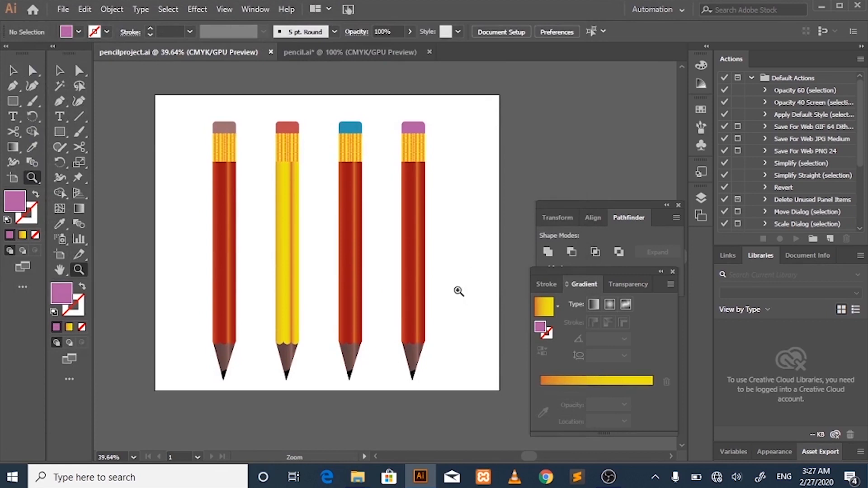
pyautogui.moveTo(401, 281); pyautogui.dragTo(453, 291)
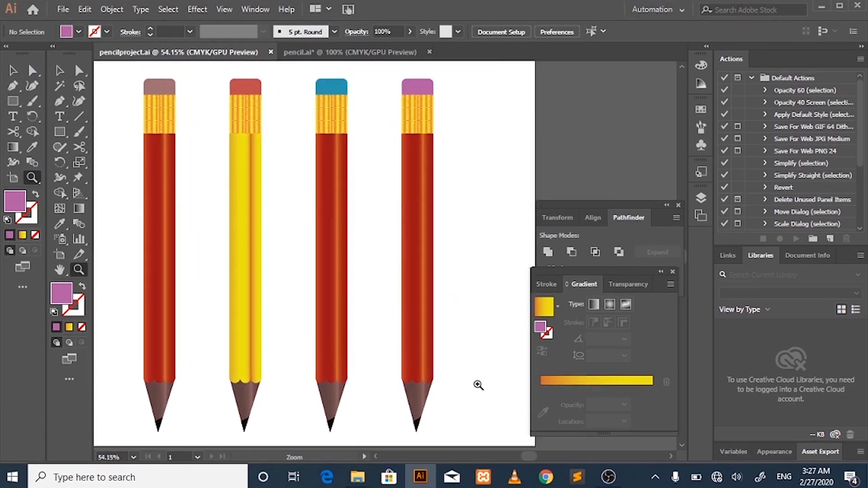
pyautogui.press('v')
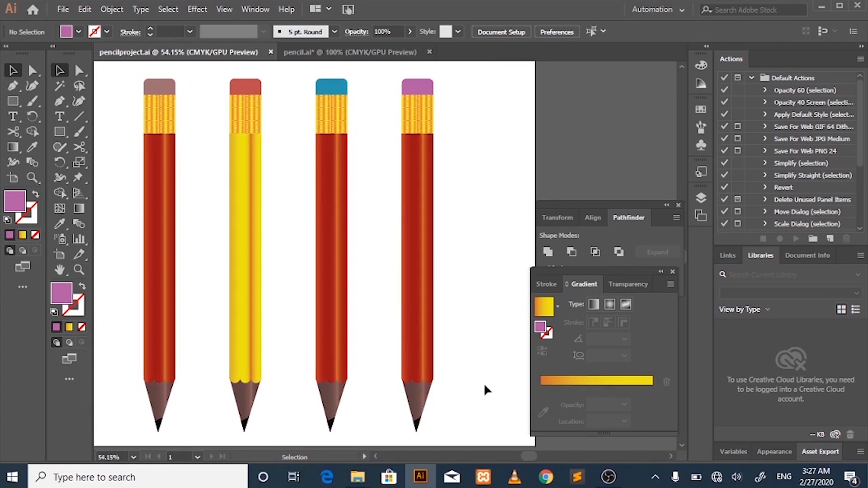
pyautogui.click(12, 86)
pyautogui.press('z')
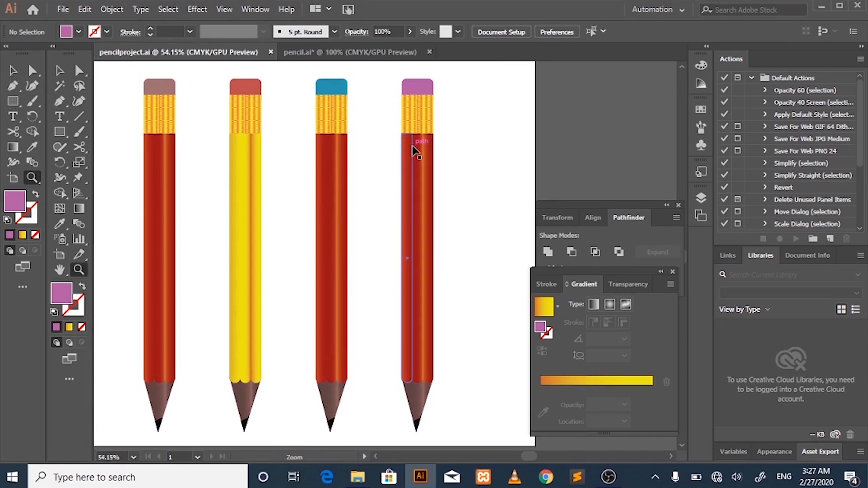
pyautogui.moveTo(448, 192)
pyautogui.mouseDown()
pyautogui.moveTo(304, 155)
pyautogui.moveTo(422, 158)
pyautogui.mouseUp()
pyautogui.press('v')
pyautogui.click(425, 165)
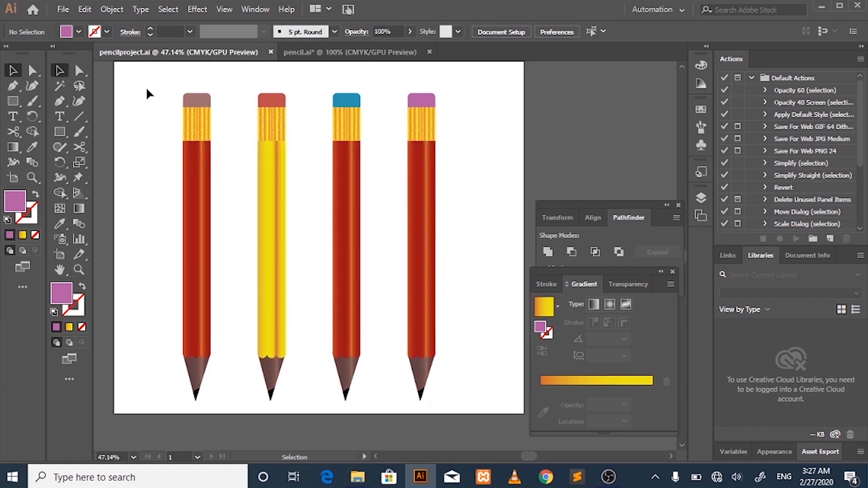
# Step: Add a new layer and move it beneath the layer that holds the pencils
pyautogui.click(12, 102)
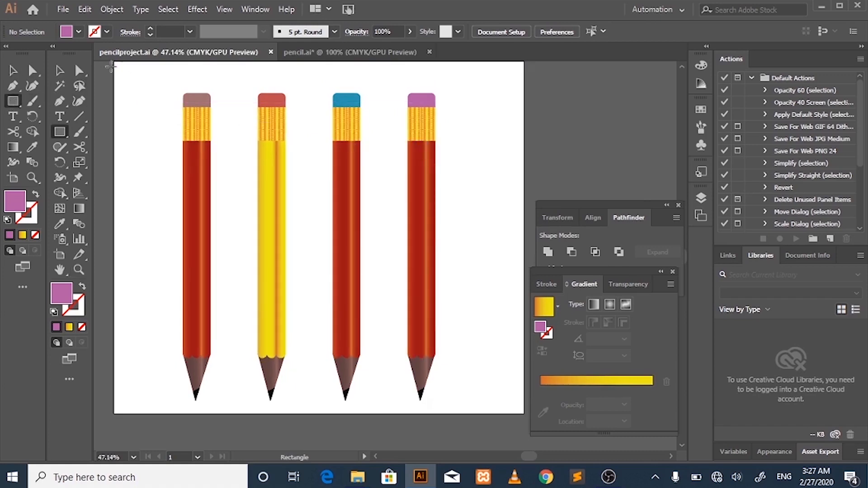
pyautogui.click(657, 220)
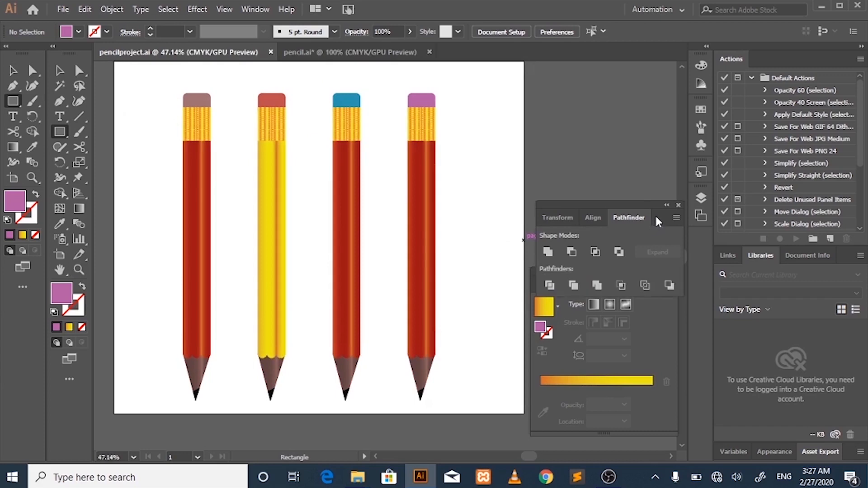
pyautogui.click(701, 198)
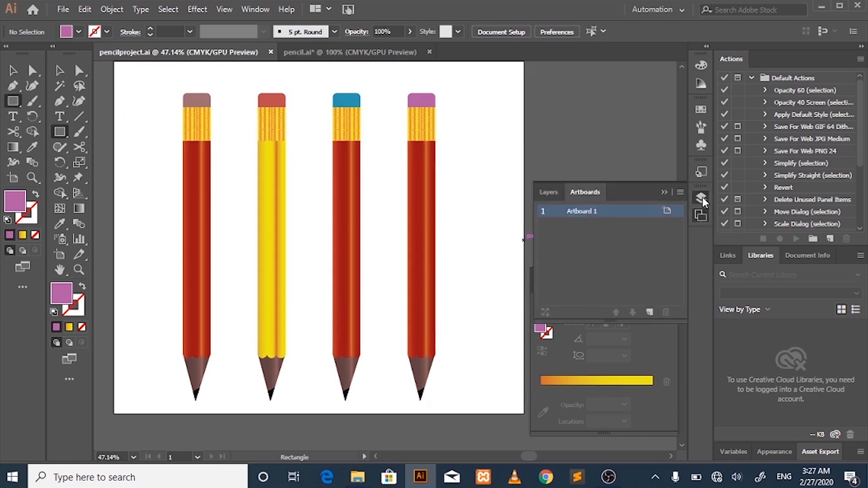
pyautogui.click(650, 311)
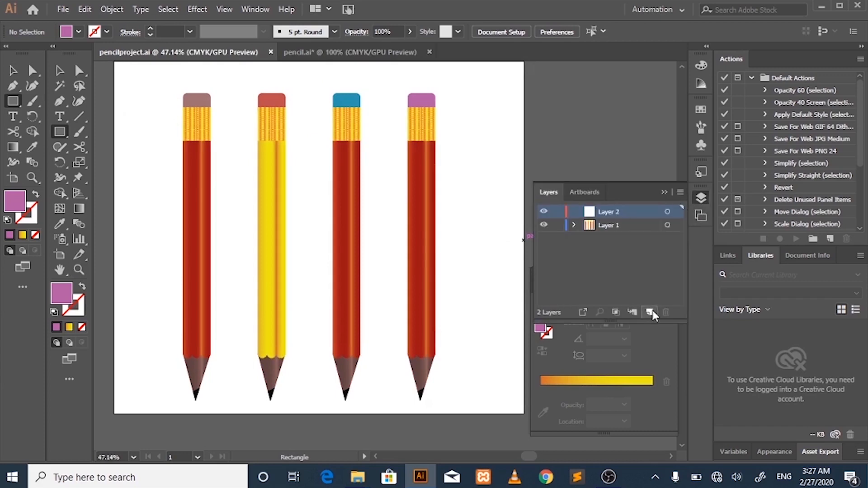
pyautogui.moveTo(616, 210); pyautogui.dragTo(617, 229)
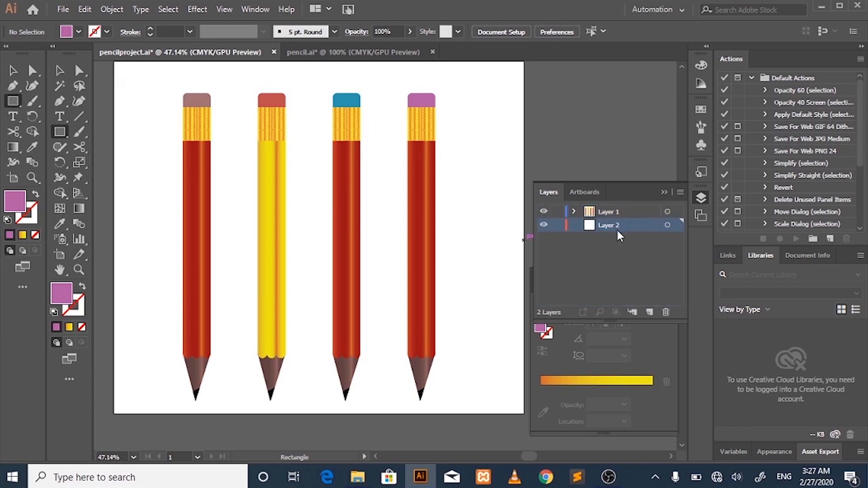
# Step: Draw a background rectangle covering nearly the whole artboard on the lower layer and fill it with near-black #070707
pyautogui.moveTo(113, 65); pyautogui.dragTo(521, 411)
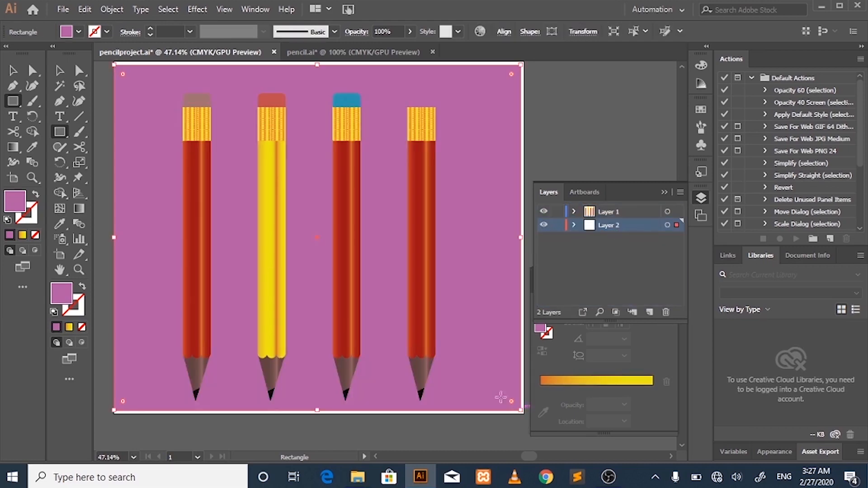
pyautogui.press('v')
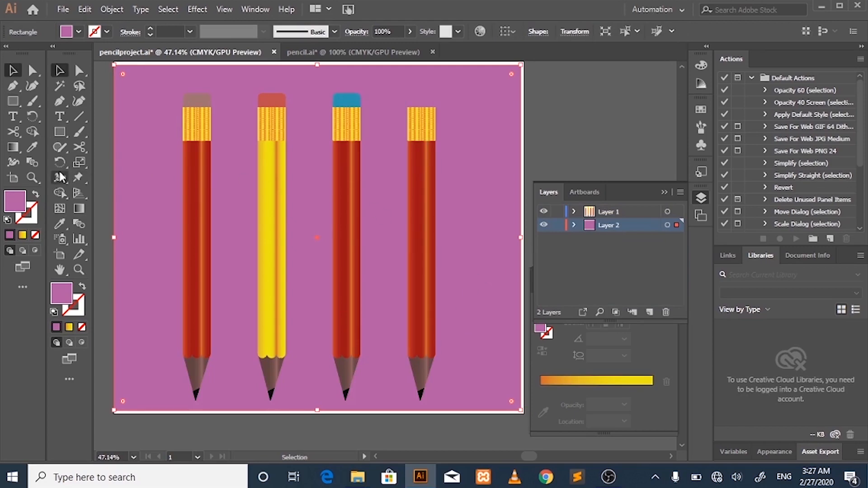
pyautogui.doubleClick(16, 201)
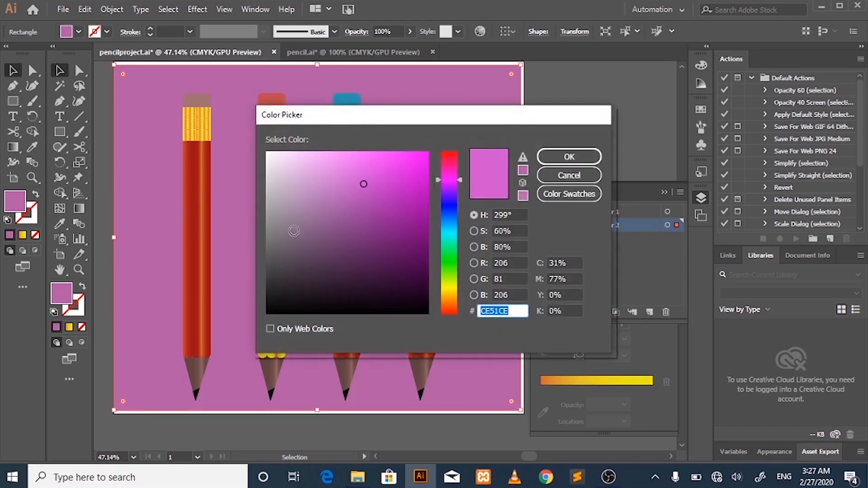
pyautogui.moveTo(294, 231); pyautogui.dragTo(269, 310)
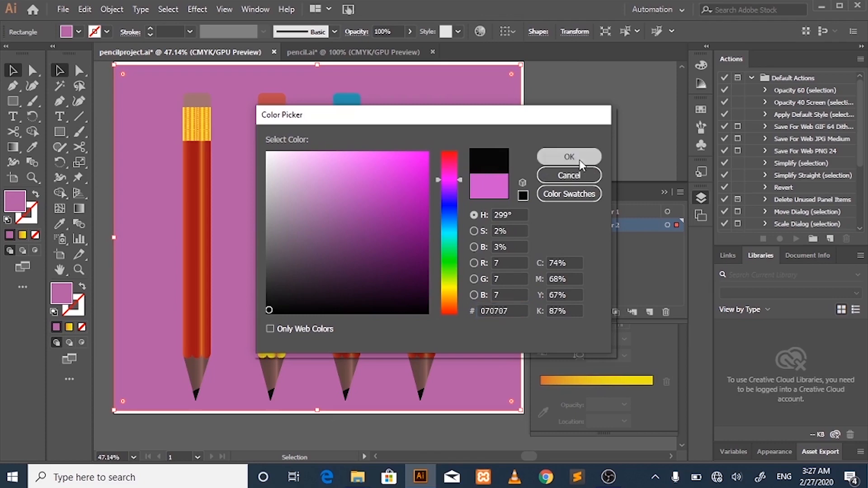
pyautogui.click(569, 157)
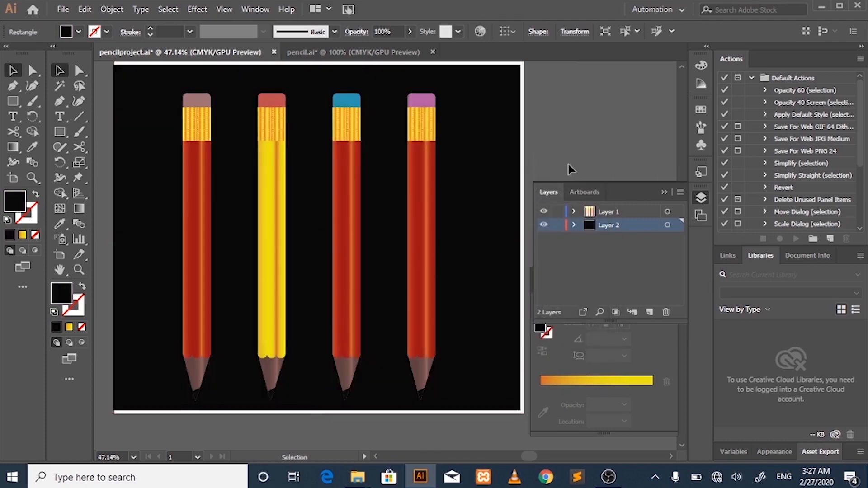
pyautogui.click(568, 164)
# Step: Lighten the background rectangle's fill to dark grey #1C1A1C and deselect it
pyautogui.click(490, 347)
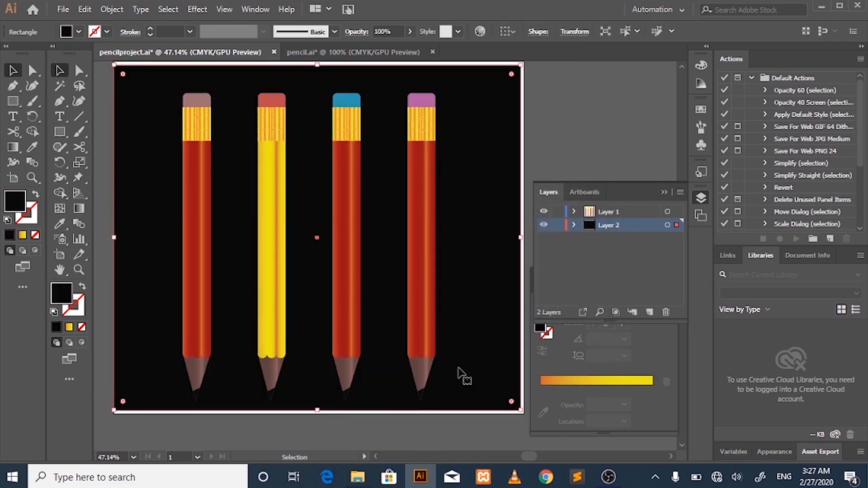
pyautogui.doubleClick(16, 201)
pyautogui.click(273, 286)
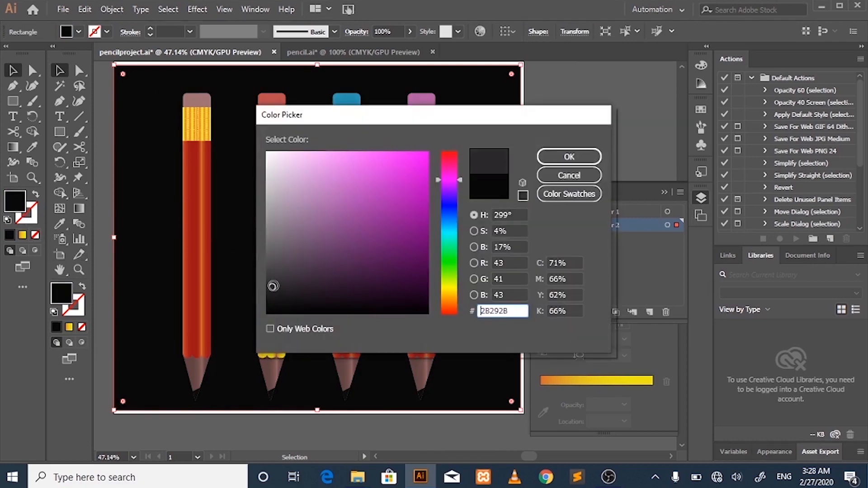
pyautogui.click(275, 296)
pyautogui.click(586, 157)
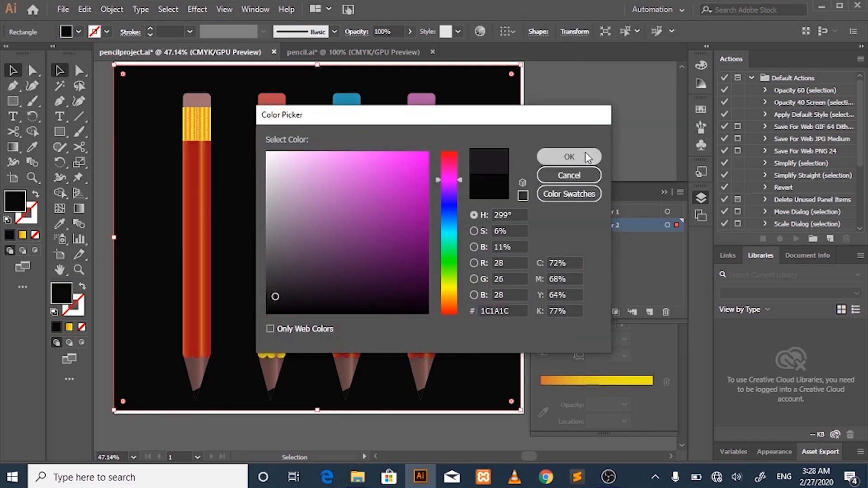
pyautogui.click(563, 139)
# Step: Select the yellow pencil's lead tip and give it a linear gradient fill with a black stop at the start of the gradient
pyautogui.press('z')
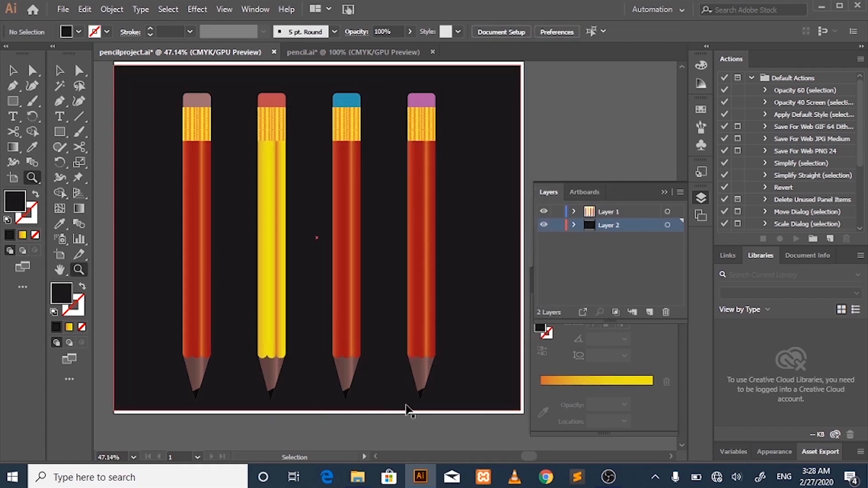
pyautogui.moveTo(433, 405); pyautogui.dragTo(506, 405)
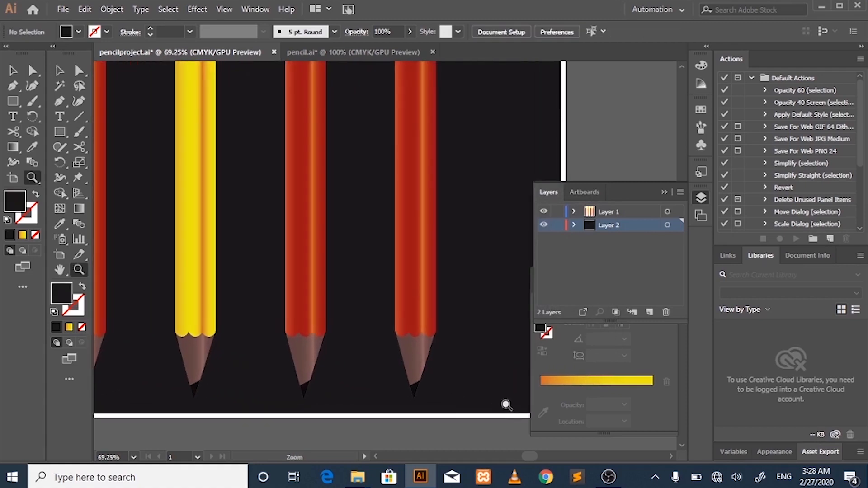
pyautogui.moveTo(208, 333); pyautogui.dragTo(363, 339)
pyautogui.press('v')
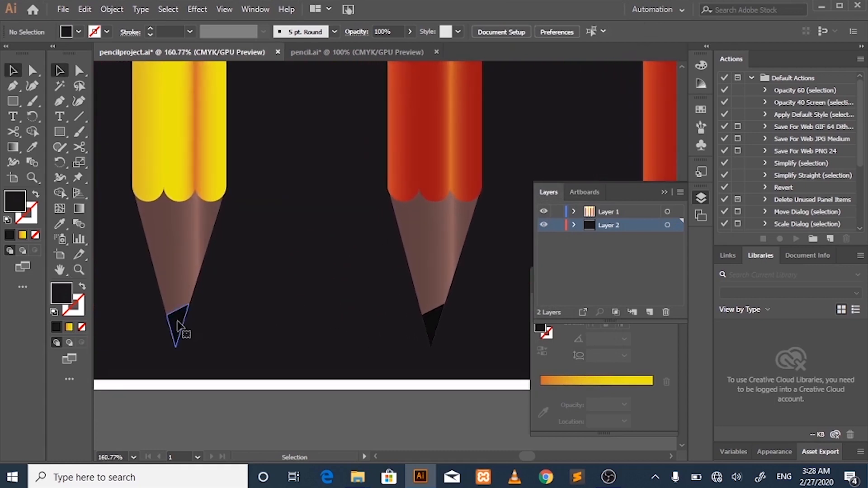
pyautogui.click(179, 325)
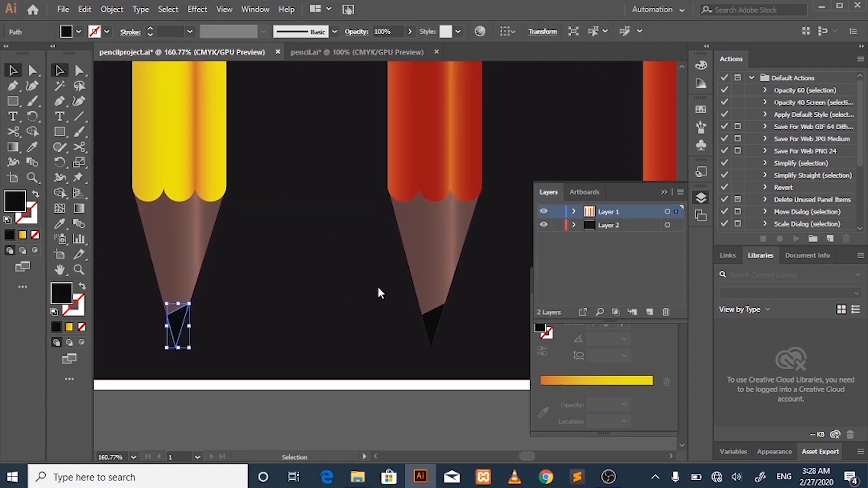
pyautogui.click(545, 332)
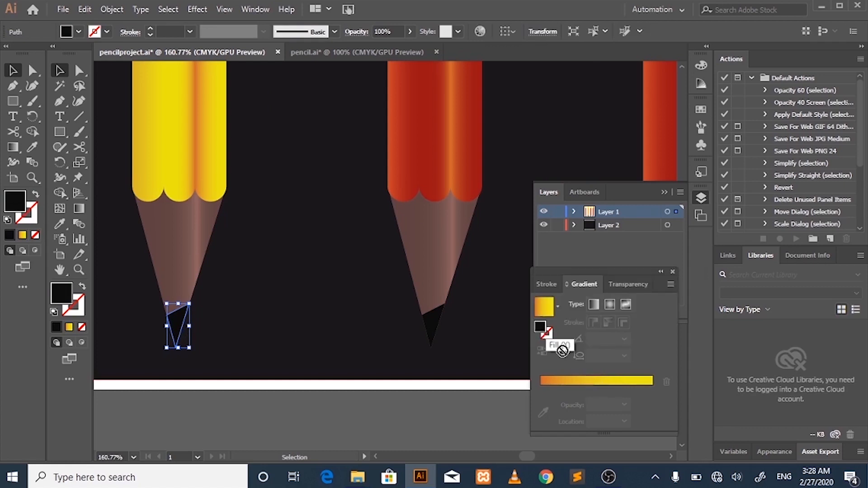
pyautogui.click(567, 382)
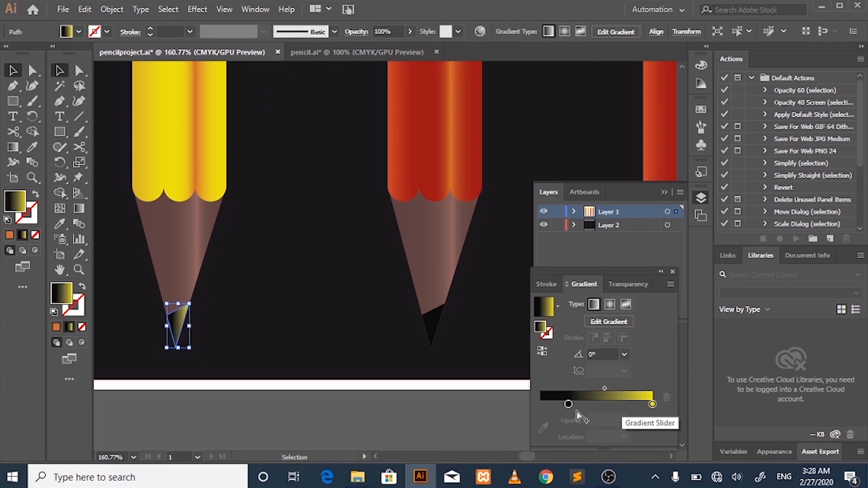
pyautogui.moveTo(568, 405)
pyautogui.mouseDown()
pyautogui.moveTo(653, 403)
pyautogui.moveTo(579, 400)
pyautogui.moveTo(558, 411)
pyautogui.moveTo(560, 423)
pyautogui.moveTo(539, 402)
pyautogui.mouseUp()
# Step: Add a white highlight stop at 77.65% to the lead tip's gradient, shift the blend midpoint toward it, and end with black at 100%
pyautogui.click(626, 404)
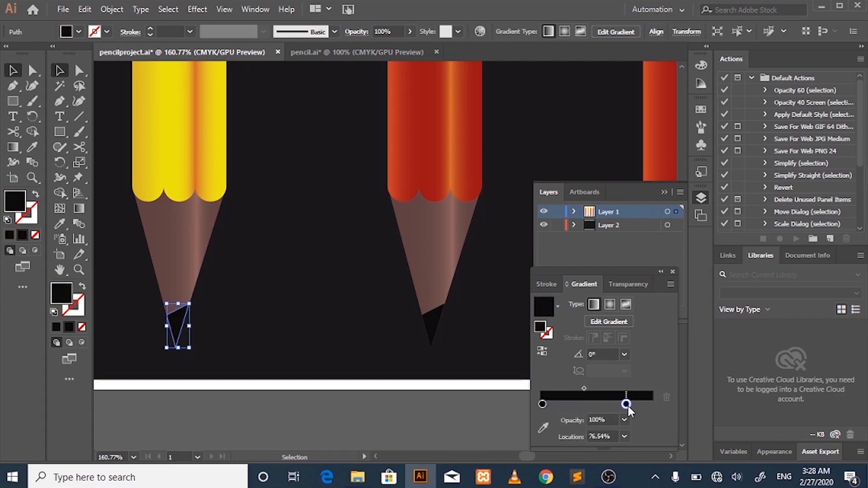
pyautogui.doubleClick(627, 404)
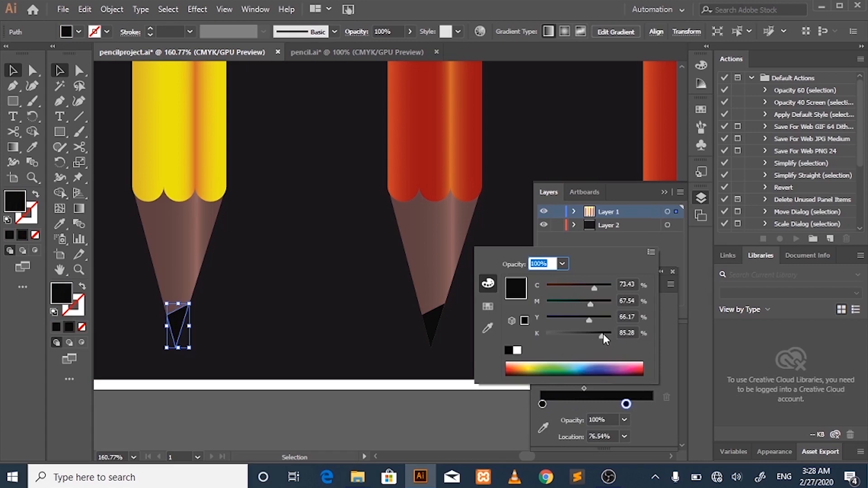
pyautogui.click(517, 351)
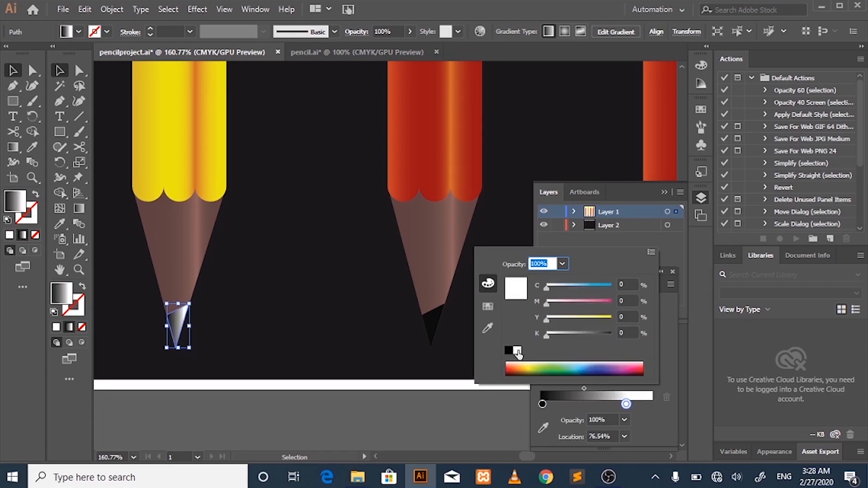
pyautogui.click(585, 388)
pyautogui.moveTo(585, 387); pyautogui.dragTo(628, 404)
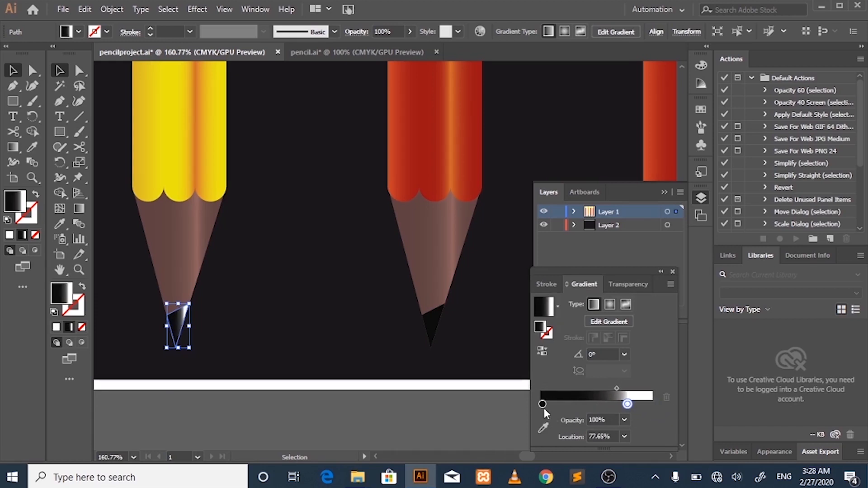
pyautogui.moveTo(542, 404); pyautogui.dragTo(665, 402)
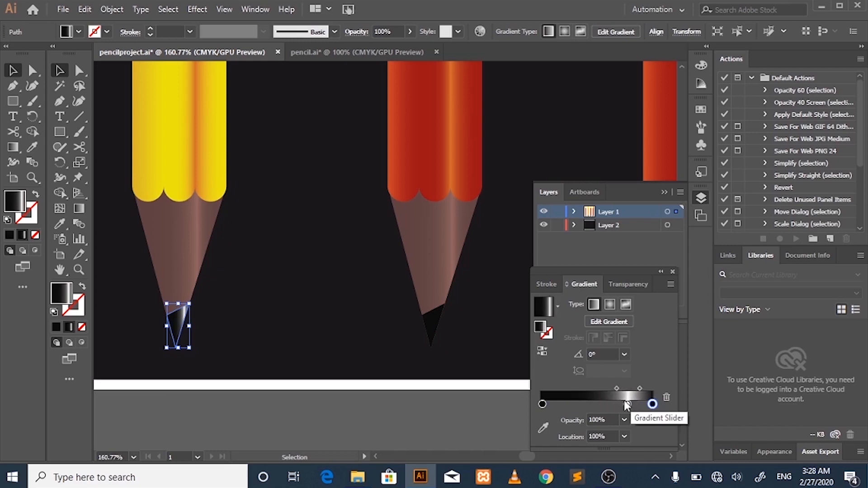
# Step: Move the white stop of the lead tip's gradient to 83.8%, set the midpoint after it to 39.66%, and deselect the tip
pyautogui.moveTo(628, 404); pyautogui.dragTo(636, 403)
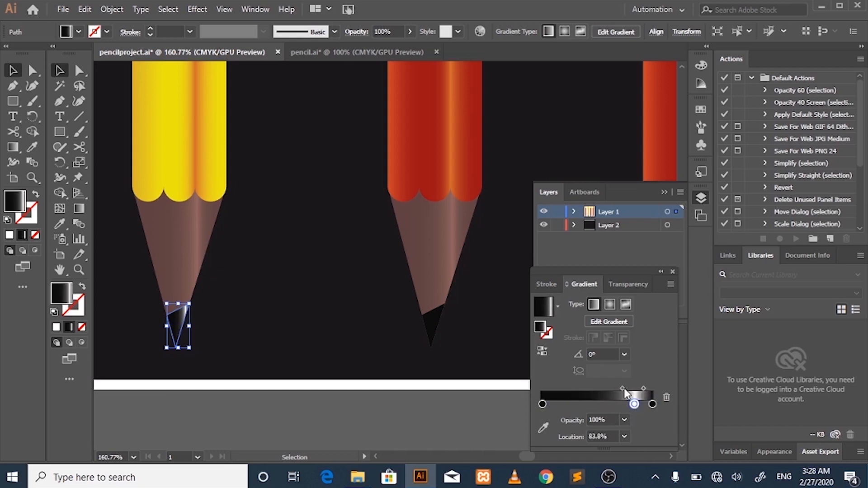
pyautogui.click(623, 389)
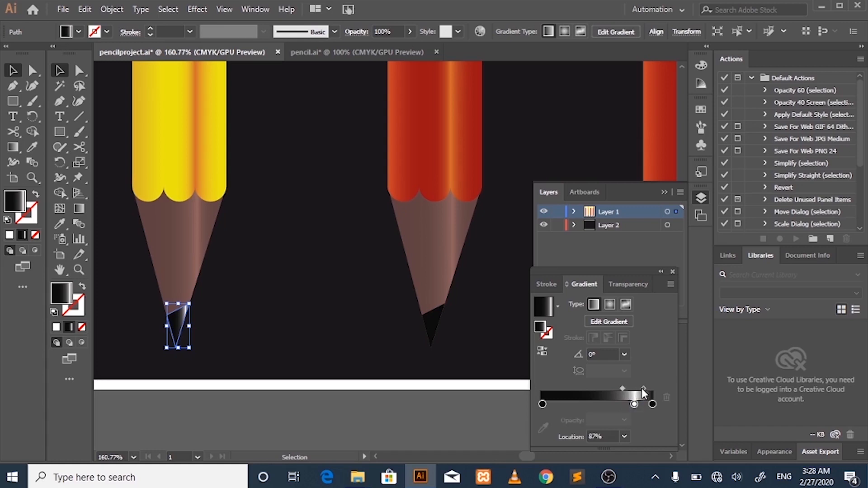
pyautogui.moveTo(642, 388); pyautogui.dragTo(639, 388)
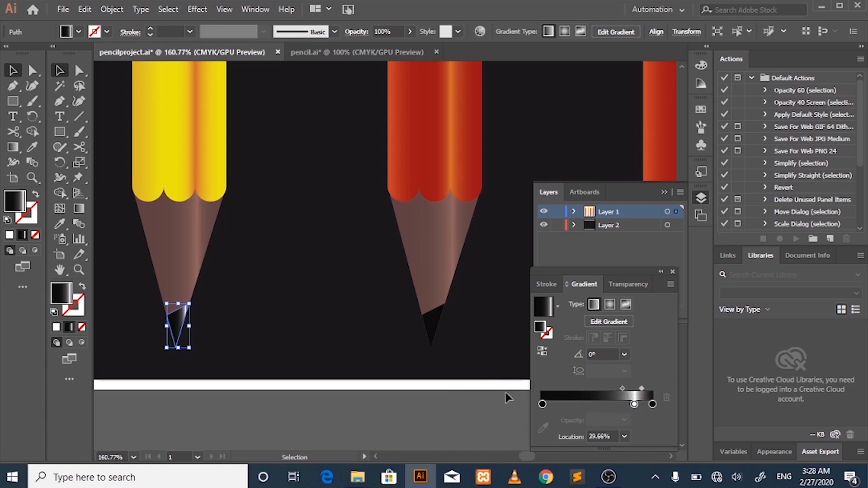
pyautogui.click(288, 391)
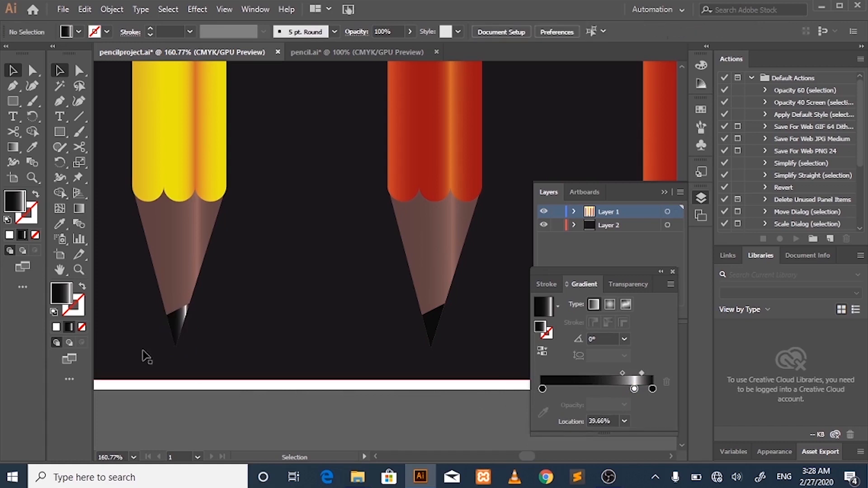
# Step: Inspect the highlighted lead tip beside the other pencils and select the background rectangle
pyautogui.press('z')
pyautogui.moveTo(152, 307)
pyautogui.mouseDown()
pyautogui.moveTo(403, 398)
pyautogui.moveTo(368, 359)
pyautogui.moveTo(168, 289)
pyautogui.mouseUp()
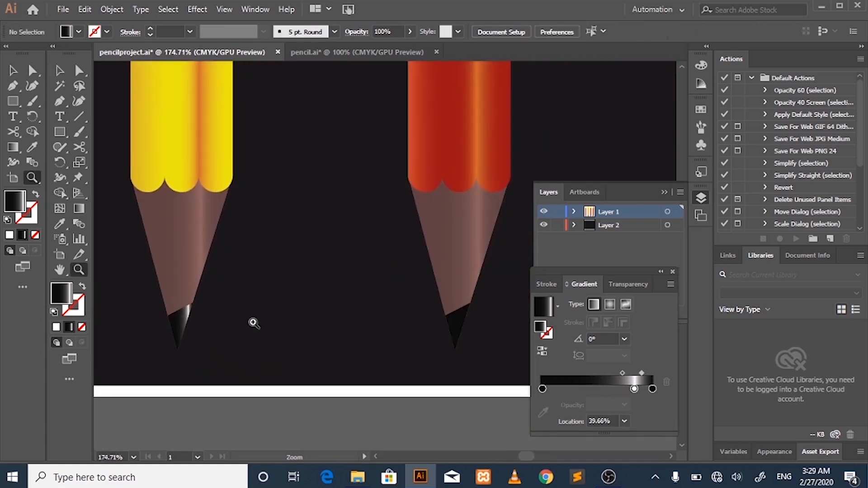
pyautogui.moveTo(362, 339); pyautogui.dragTo(109, 186)
pyautogui.scroll(1, 342, 258)
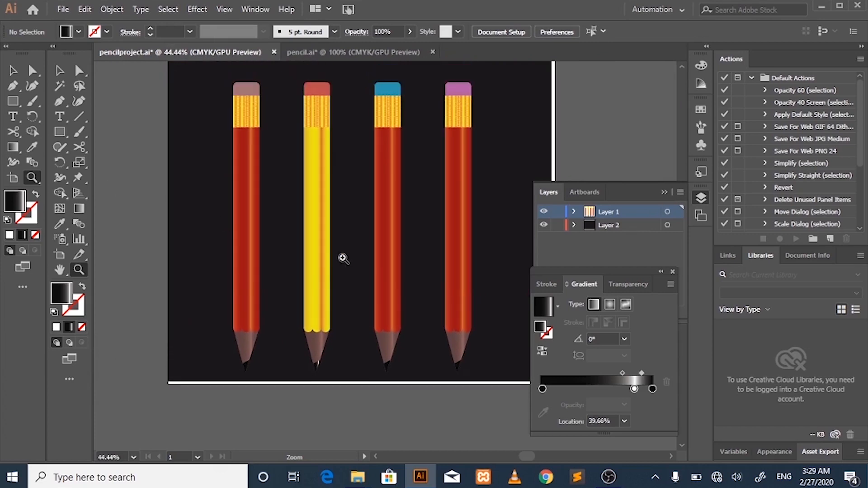
pyautogui.scroll(-1, 342, 257)
pyautogui.moveTo(304, 327)
pyautogui.mouseDown()
pyautogui.moveTo(459, 382)
pyautogui.moveTo(390, 360)
pyautogui.mouseUp()
pyautogui.press('v')
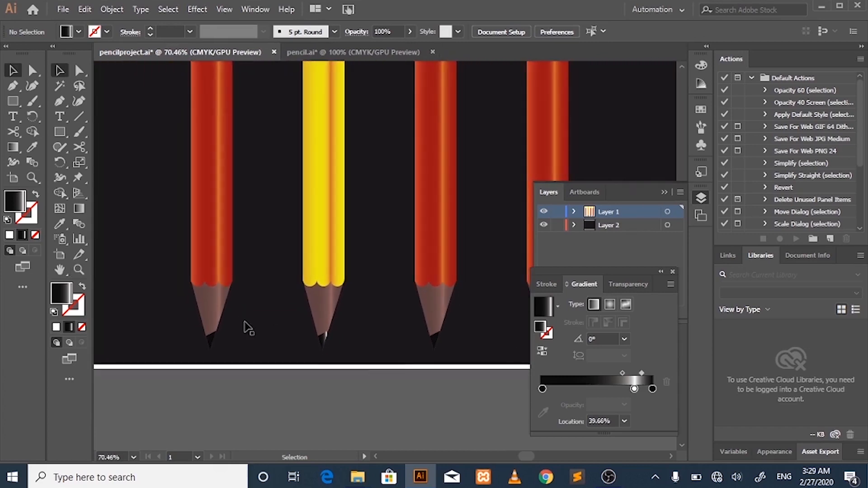
pyautogui.click(133, 249)
pyautogui.doubleClick(15, 200)
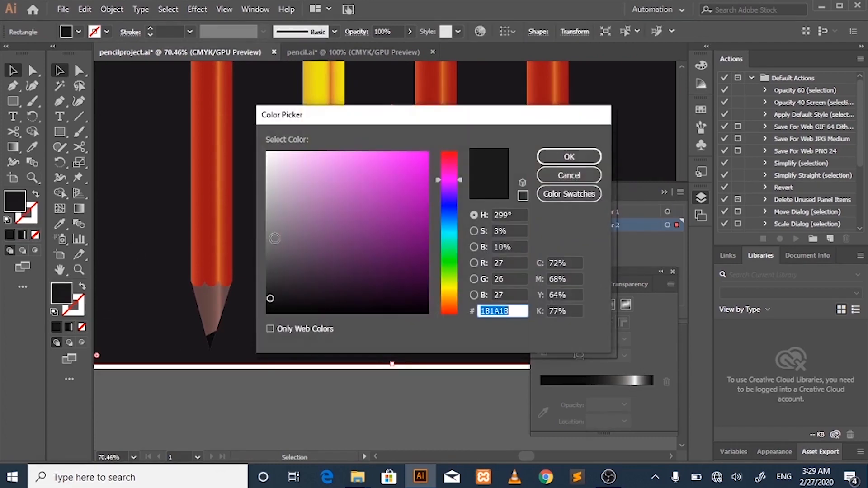
pyautogui.click(270, 268)
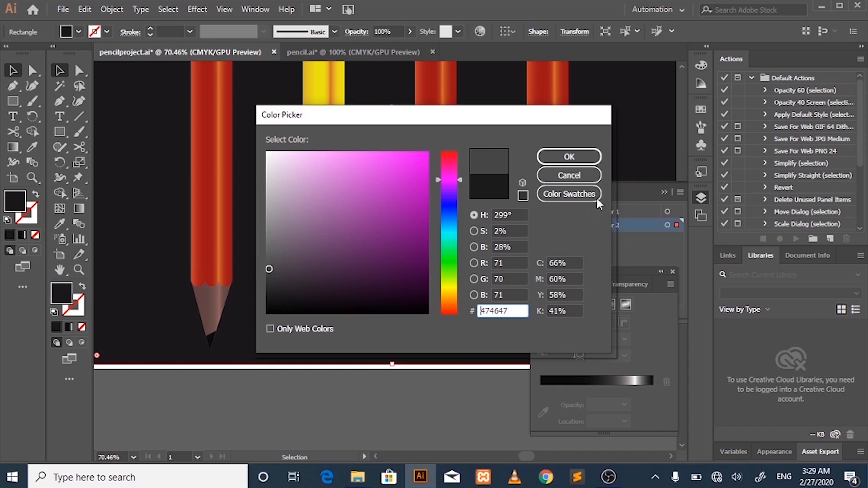
pyautogui.click(557, 168)
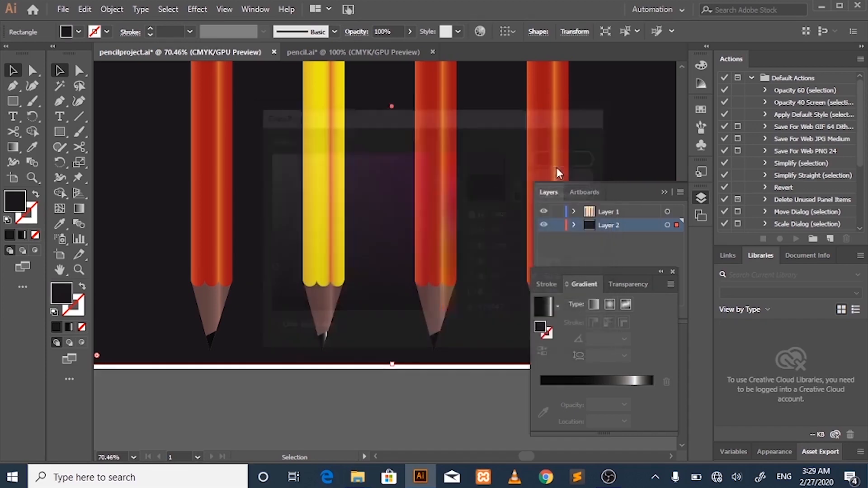
# Step: Lighten the background rectangle's fill to grey #383838 and deselect it
pyautogui.doubleClick(19, 202)
pyautogui.click(268, 278)
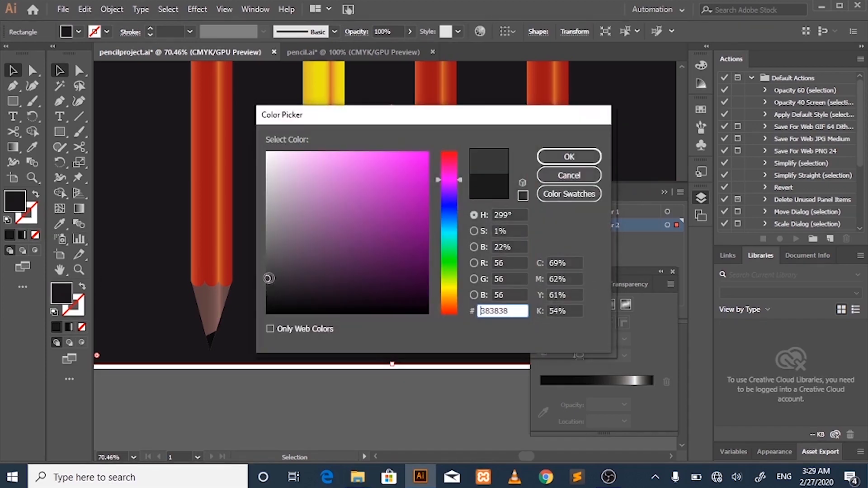
pyautogui.click(569, 157)
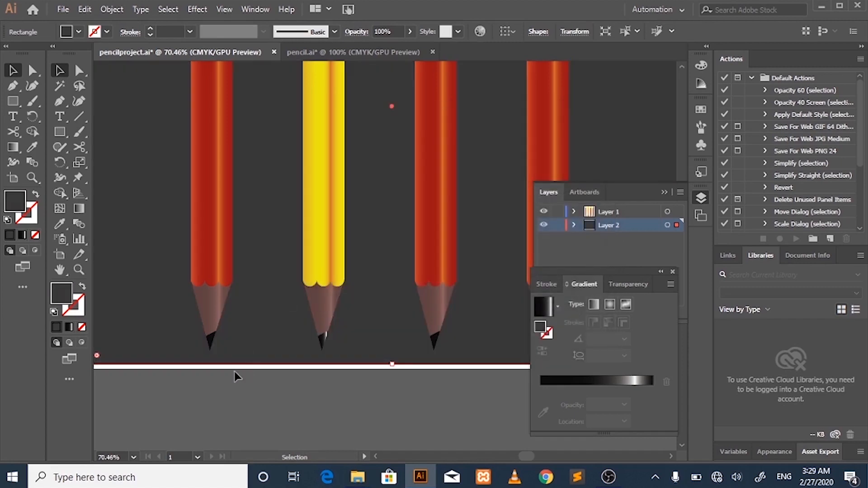
pyautogui.click(234, 371)
# Step: Select only the lead tip of the first red pencil and copy the yellow pencil's tip gradient onto it with the Eyedropper
pyautogui.click(212, 343)
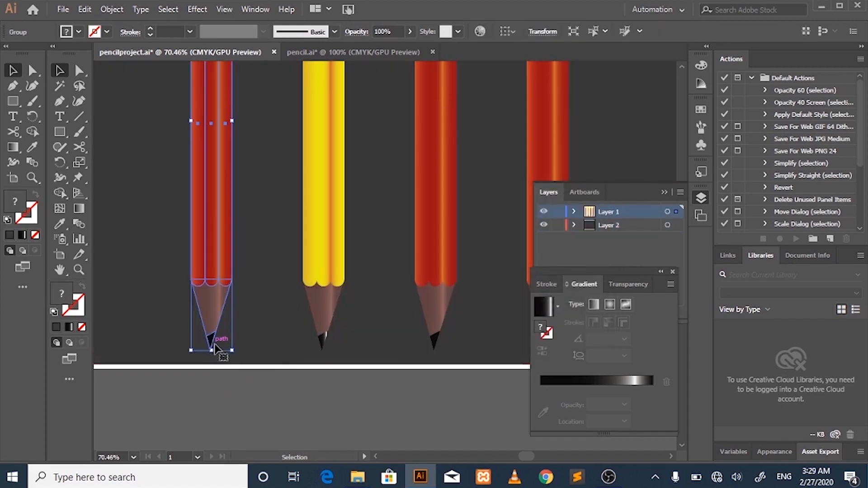
pyautogui.press('a')
pyautogui.click(267, 346)
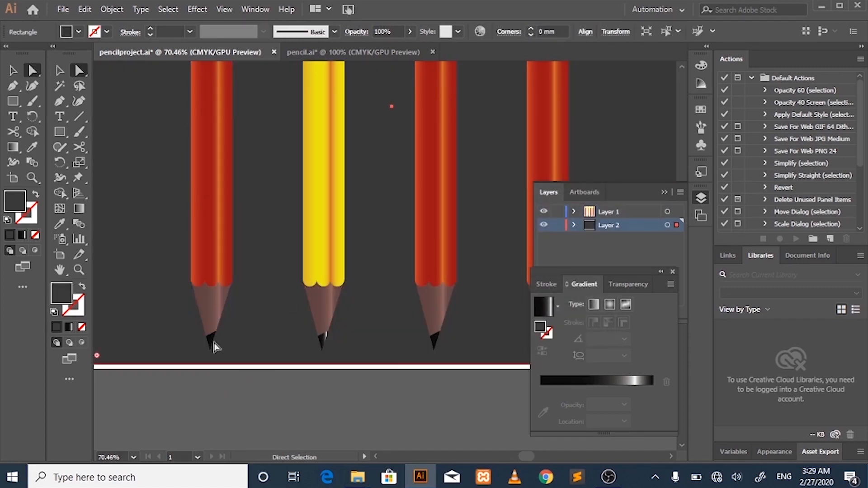
pyautogui.click(214, 345)
pyautogui.press('i')
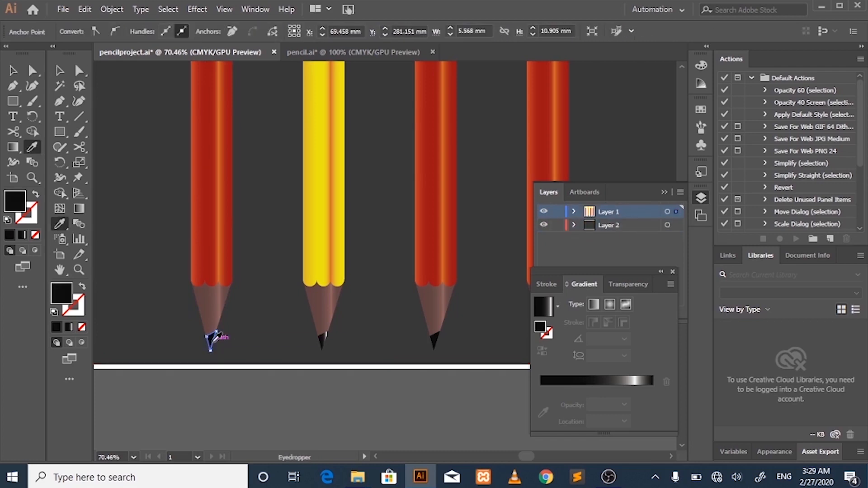
pyautogui.click(324, 338)
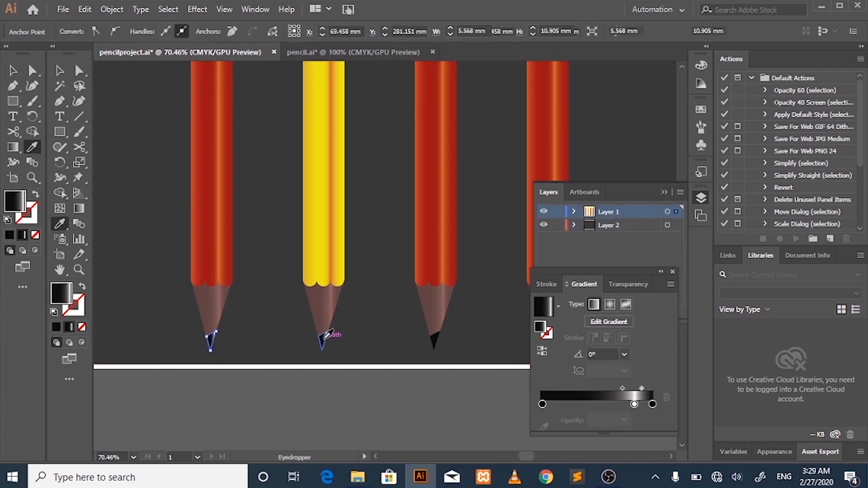
# Step: Select the lead tips of the third and fourth pencils together, sample the yellow pencil's tip gradient onto both, and deselect them
pyautogui.press('v')
pyautogui.press('a')
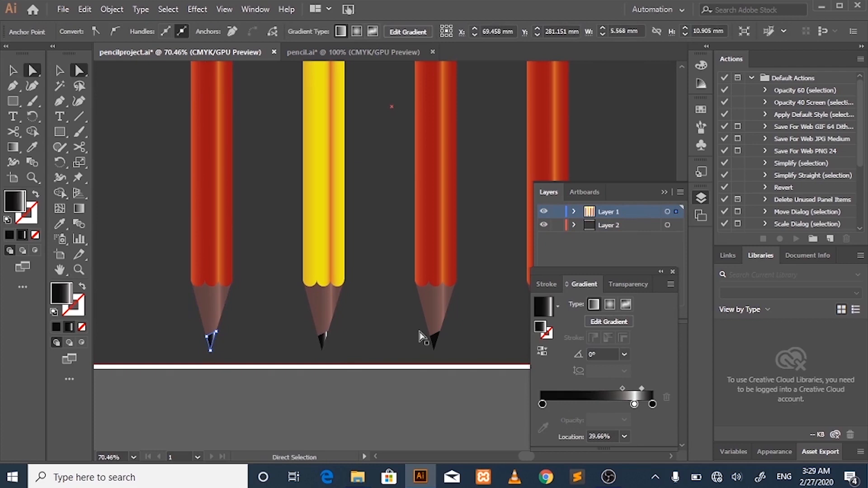
pyautogui.click(435, 343)
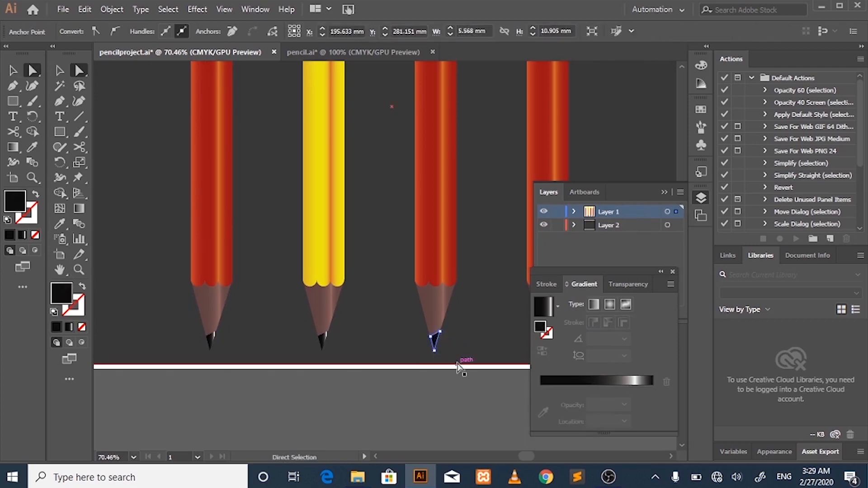
pyautogui.scroll(-3, 459, 367)
pyautogui.scroll(1, 458, 367)
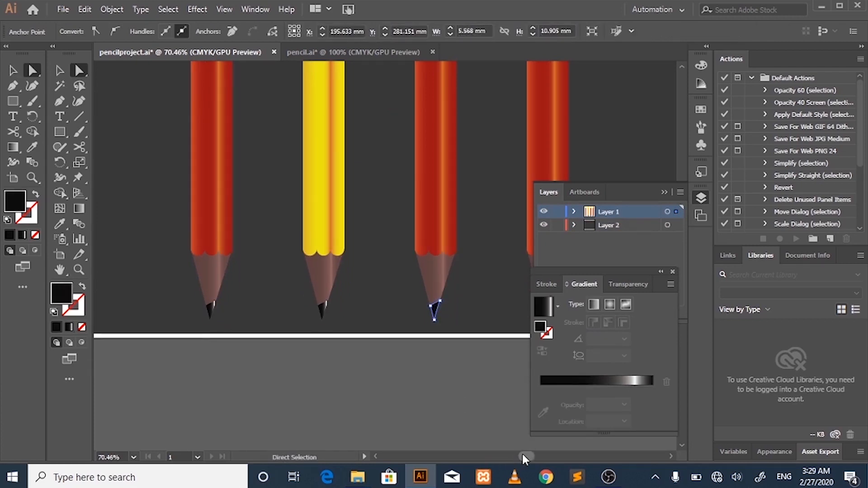
pyautogui.moveTo(523, 456); pyautogui.dragTo(527, 456)
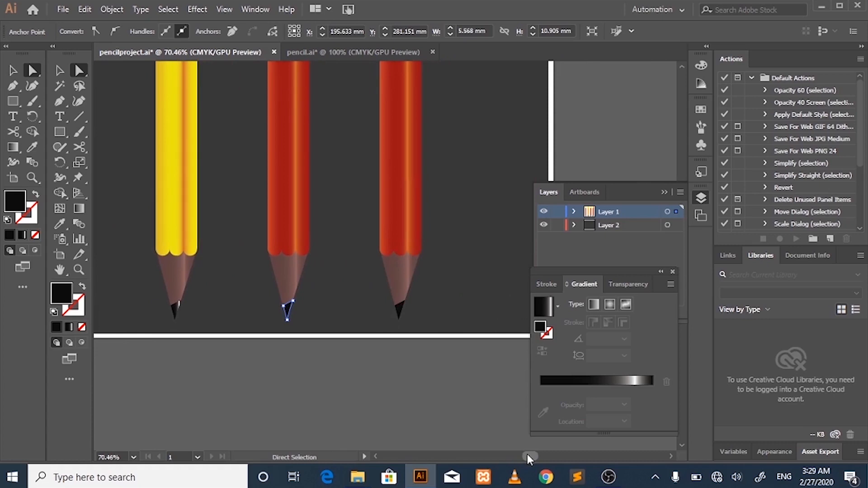
pyautogui.keyDown('shift'); pyautogui.click(401, 316); pyautogui.keyUp('shift')
pyautogui.press('i')
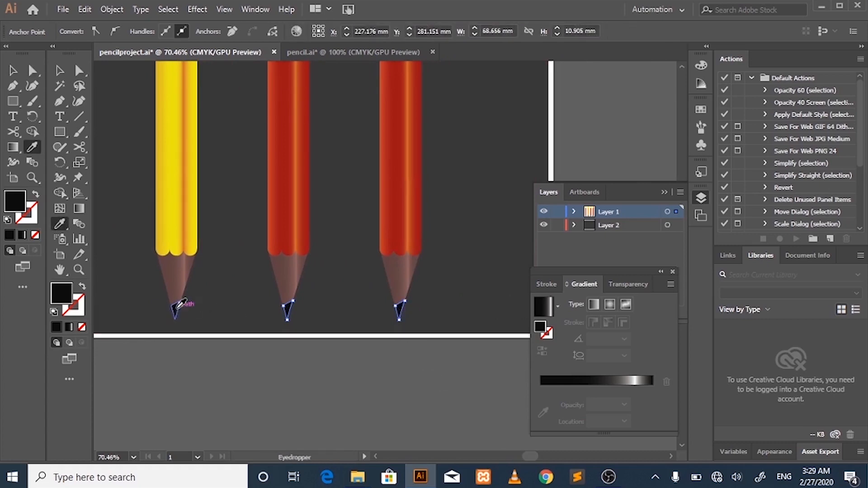
pyautogui.click(178, 304)
pyautogui.click(10, 73)
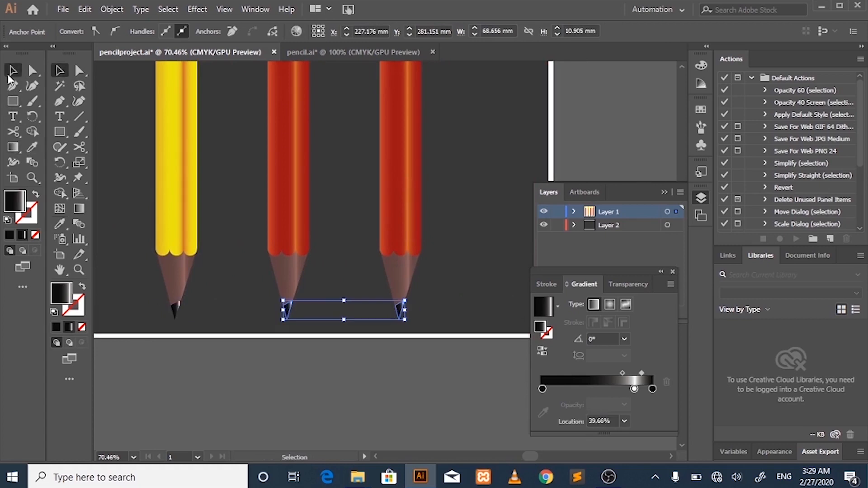
pyautogui.click(308, 366)
# Step: Review the complete row of four pencils in one view and select the background rectangle
pyautogui.press('z')
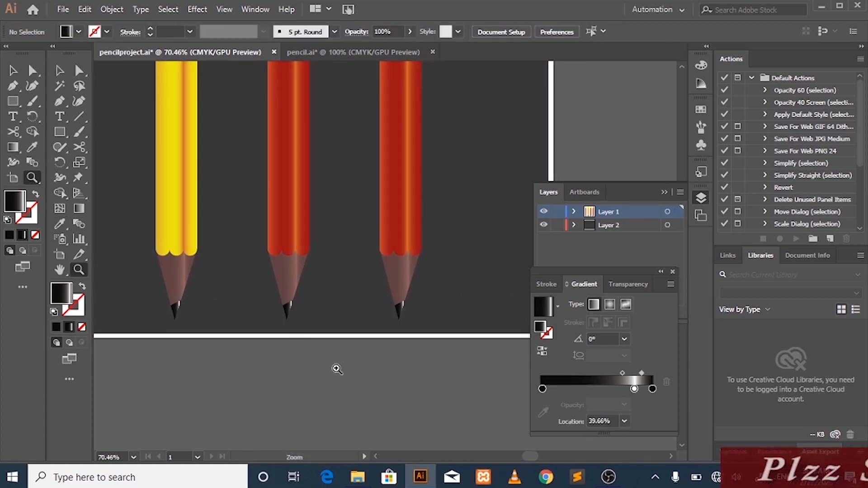
pyautogui.moveTo(335, 369); pyautogui.dragTo(163, 179)
pyautogui.moveTo(287, 286)
pyautogui.mouseDown()
pyautogui.moveTo(387, 295)
pyautogui.moveTo(383, 330)
pyautogui.moveTo(405, 345)
pyautogui.mouseUp()
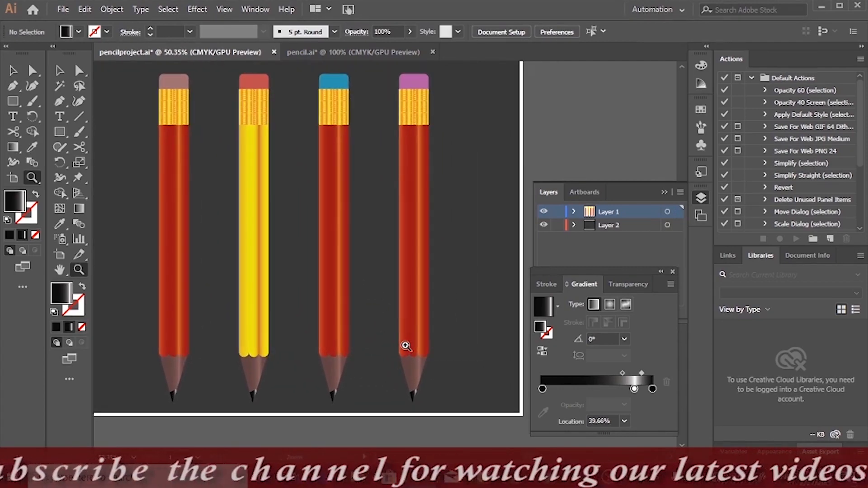
pyautogui.press('v')
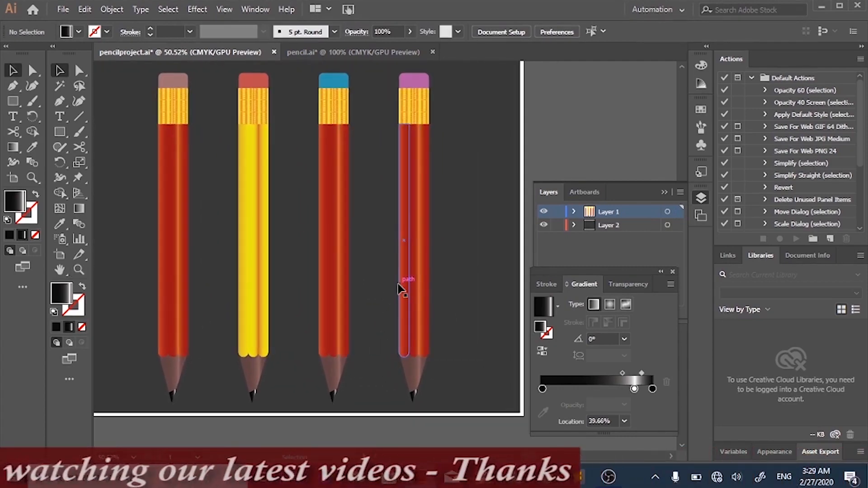
pyautogui.scroll(1, 397, 283)
pyautogui.click(497, 240)
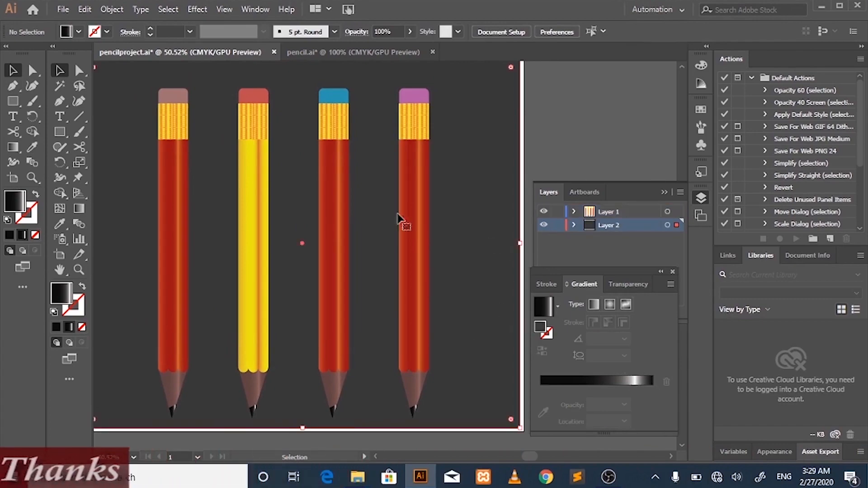